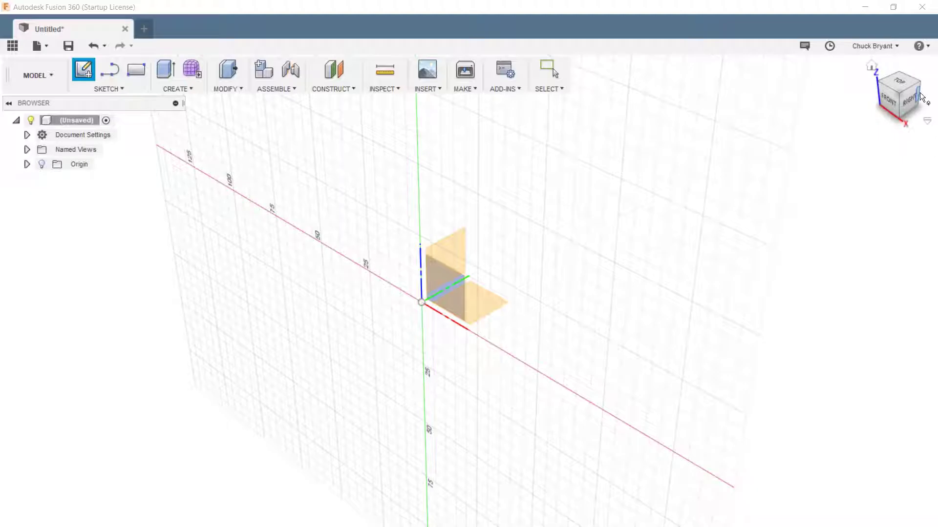
Start a sketch on the front plane and draw a 30 mm diameter circle at the origin.
{"action": "left_click", "coordinate": [890, 99]}
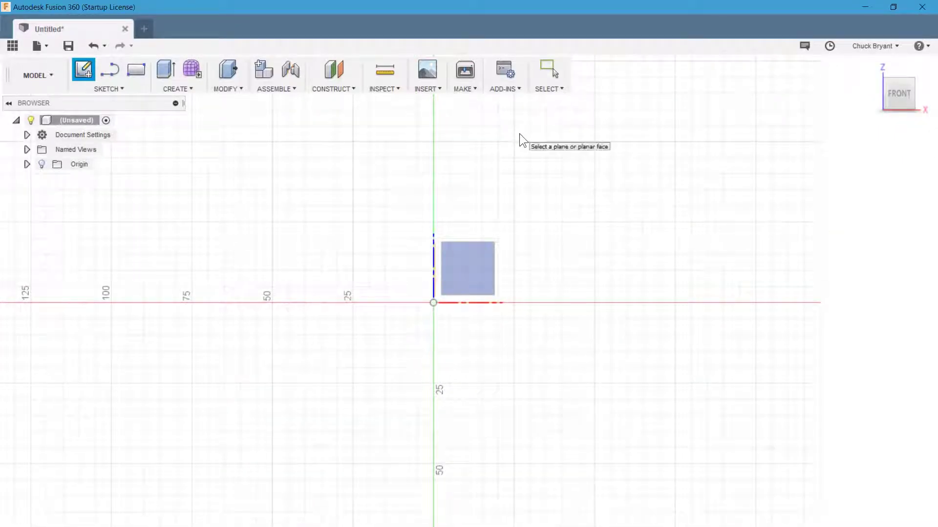
{"action": "left_click", "coordinate": [478, 262]}
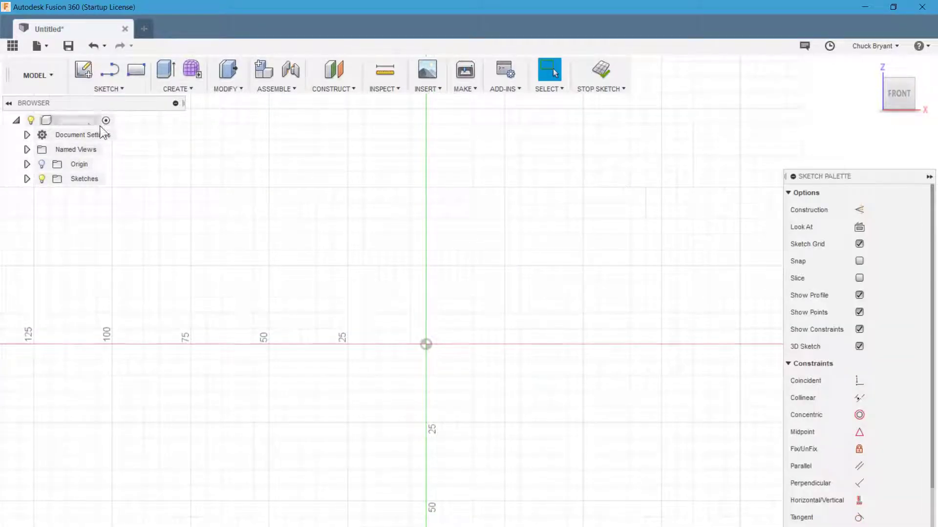
{"action": "left_click", "coordinate": [114, 92]}
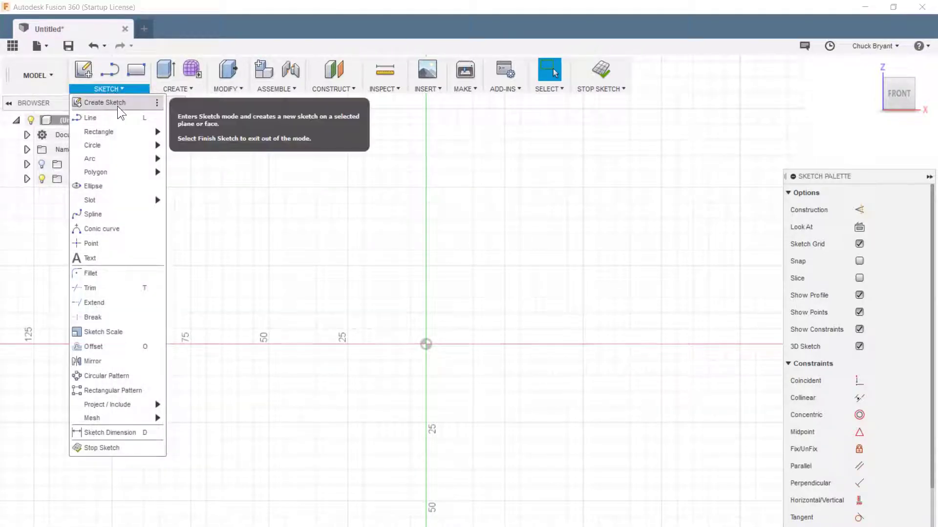
{"action": "mouse_move", "coordinate": [118, 143]}
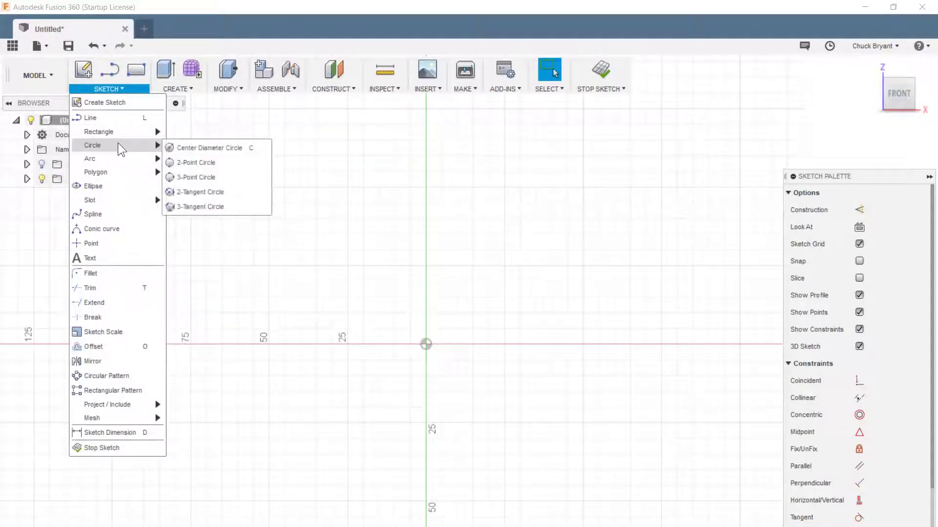
{"action": "left_click", "coordinate": [200, 152]}
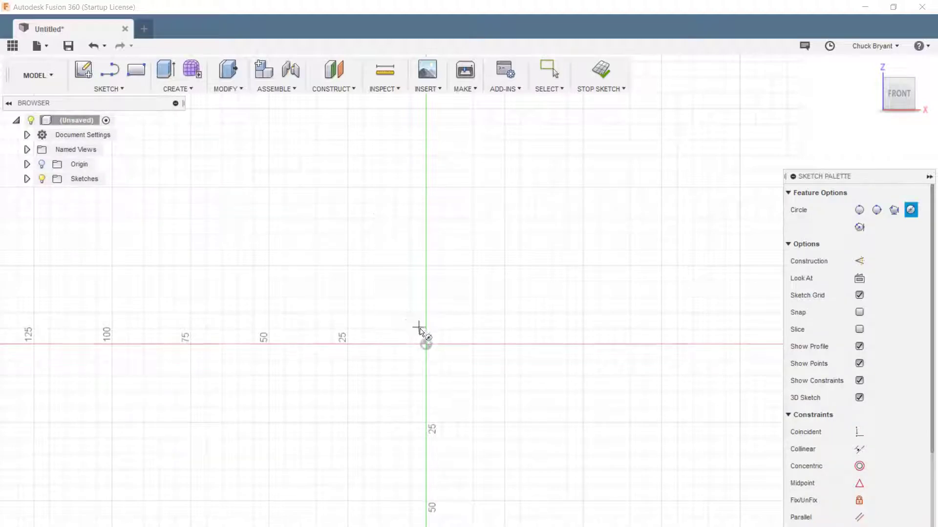
{"action": "left_click", "coordinate": [426, 344]}
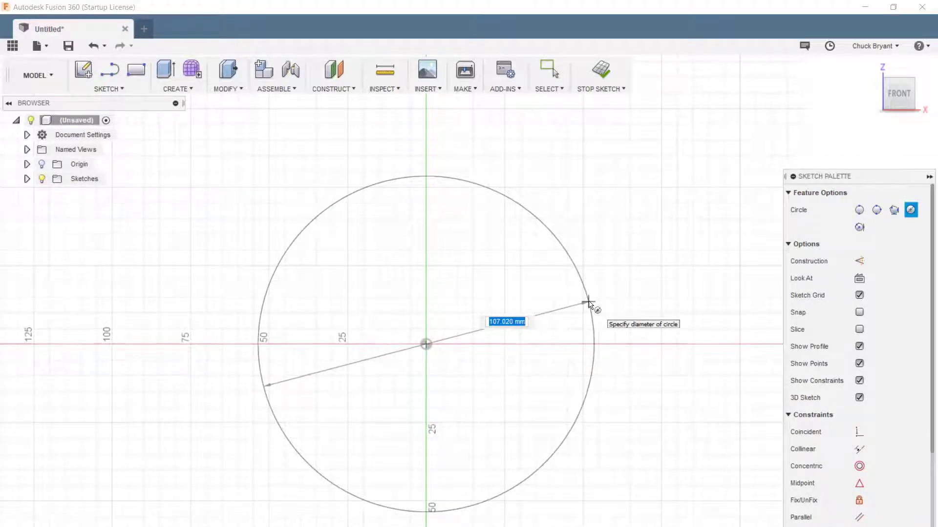
{"action": "type", "text": "30"}
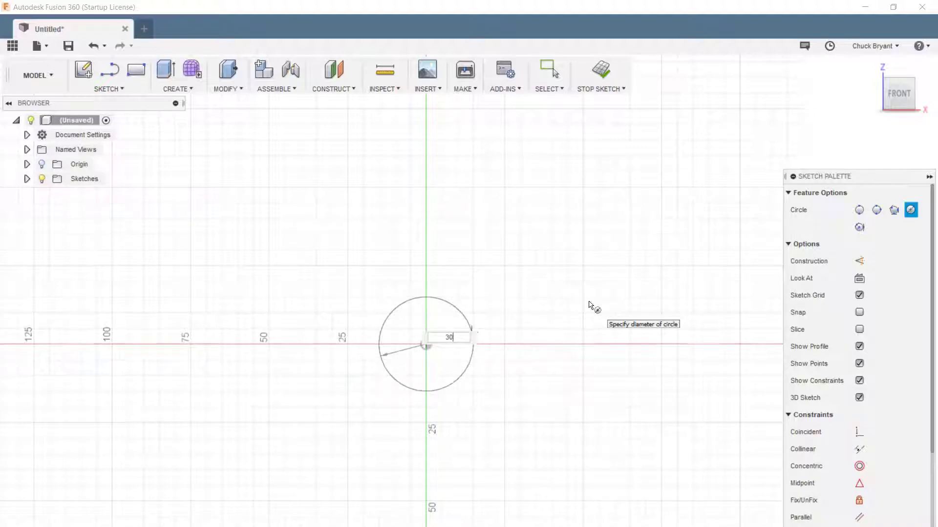
{"action": "type", "text": "mm"}
{"action": "key", "text": "Tab"}
{"action": "key", "text": "Return"}
{"action": "key", "text": "Escape"}
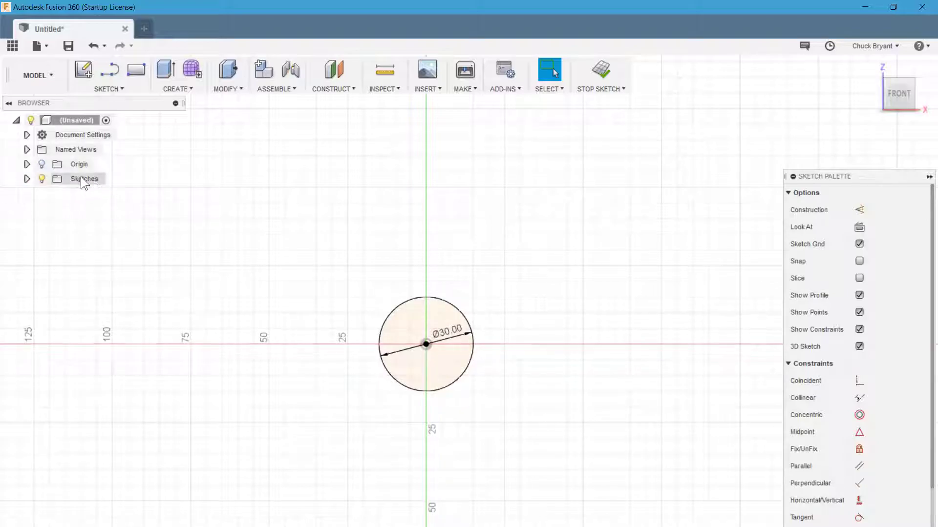
{"action": "left_click", "coordinate": [42, 164]}
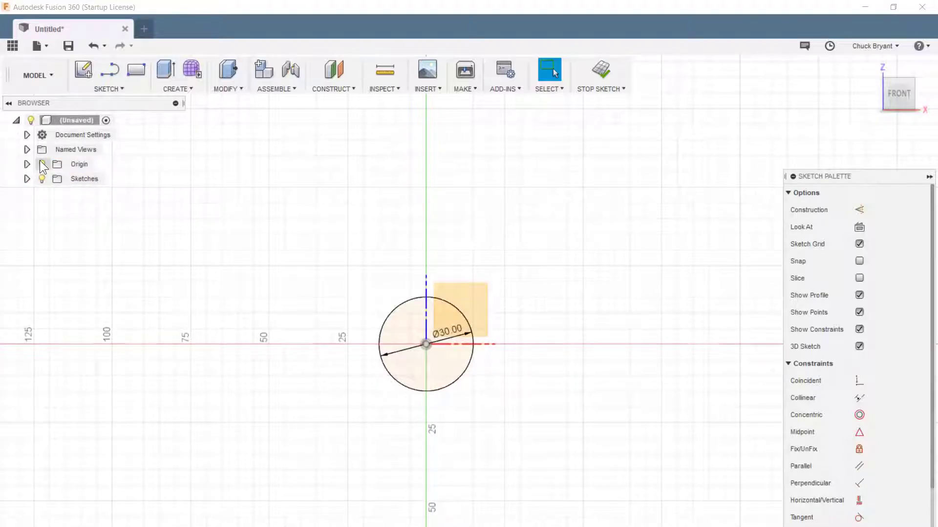
{"action": "scroll", "coordinate": [350, 299], "scroll_direction": "up", "scroll_amount": 5}
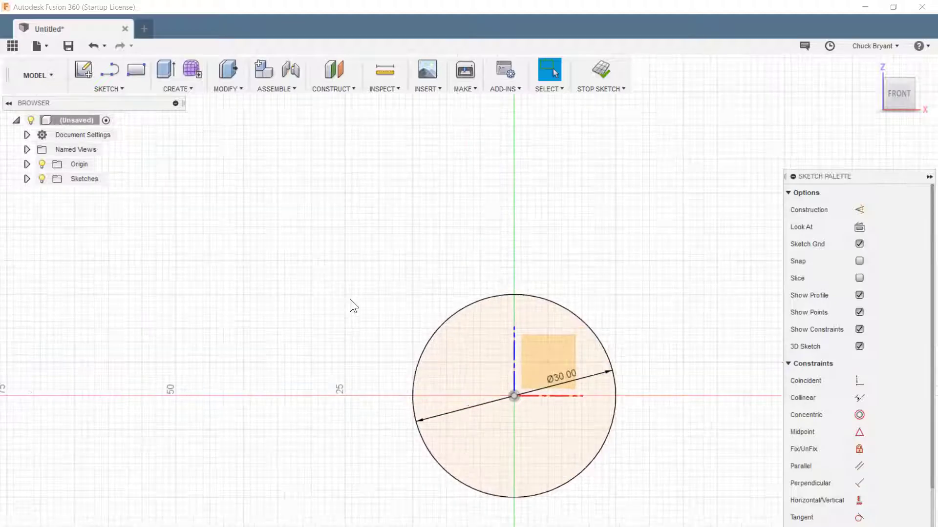
{"action": "mouse_move", "coordinate": [625, 322]}
{"action": "middle_mouse_down", "text": "shift"}
{"action": "mouse_move", "coordinate": [550, 326]}
{"action": "mouse_move", "coordinate": [488, 293]}
{"action": "mouse_move", "coordinate": [494, 310]}
{"action": "mouse_move", "coordinate": [607, 365]}
{"action": "middle_mouse_up", "text": "shift"}
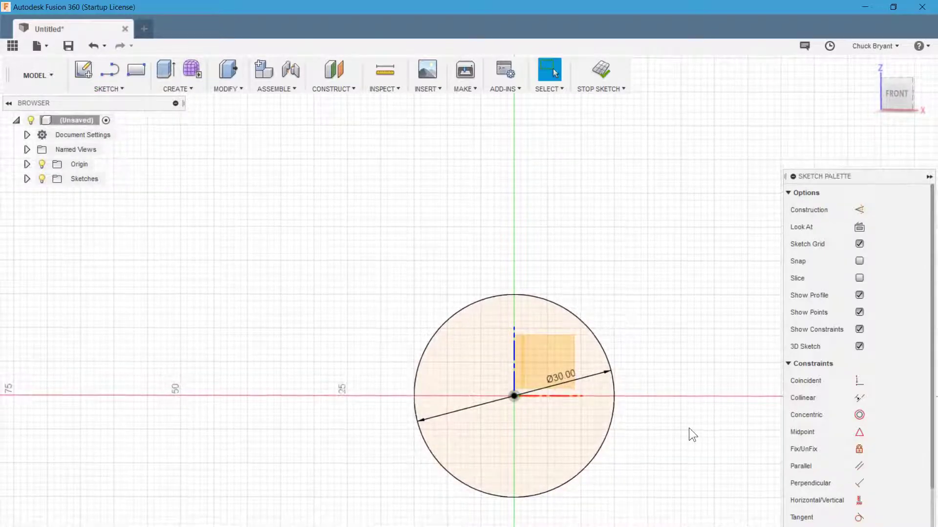
{"action": "left_click", "coordinate": [45, 165]}
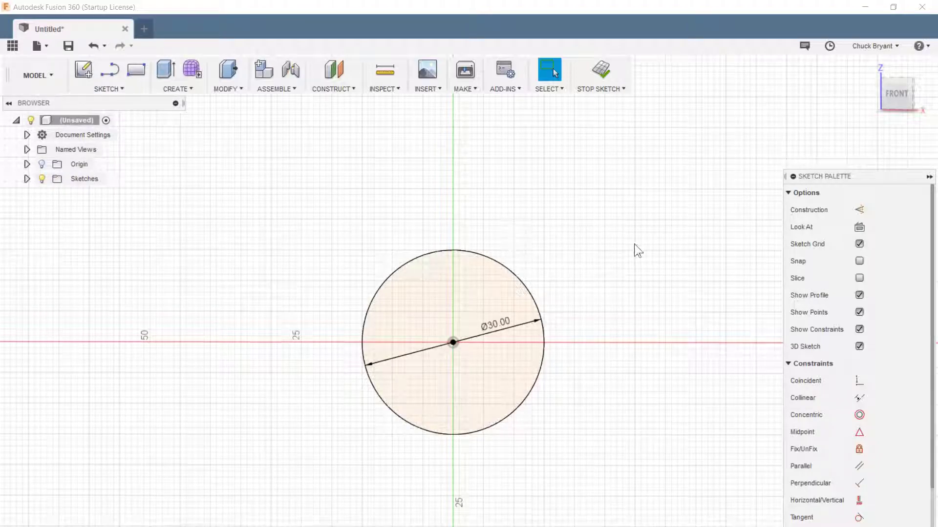
{"action": "mouse_move", "coordinate": [634, 251]}
{"action": "middle_mouse_down", "text": "shift"}
{"action": "mouse_move", "coordinate": [540, 262]}
{"action": "mouse_move", "coordinate": [642, 253]}
{"action": "middle_mouse_up", "text": "shift"}
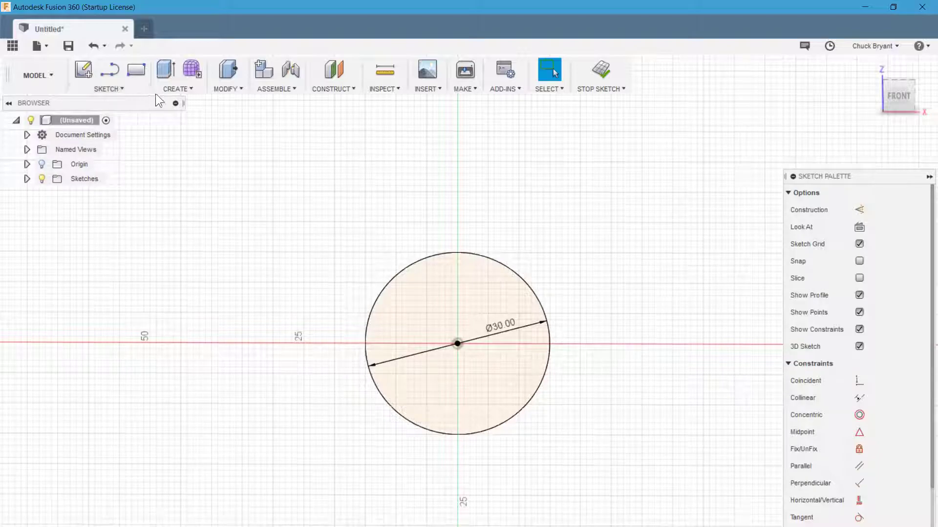
Extrude the 30 mm circle profile 6 mm into a disc, then view it face-on.
{"action": "left_click", "coordinate": [174, 86]}
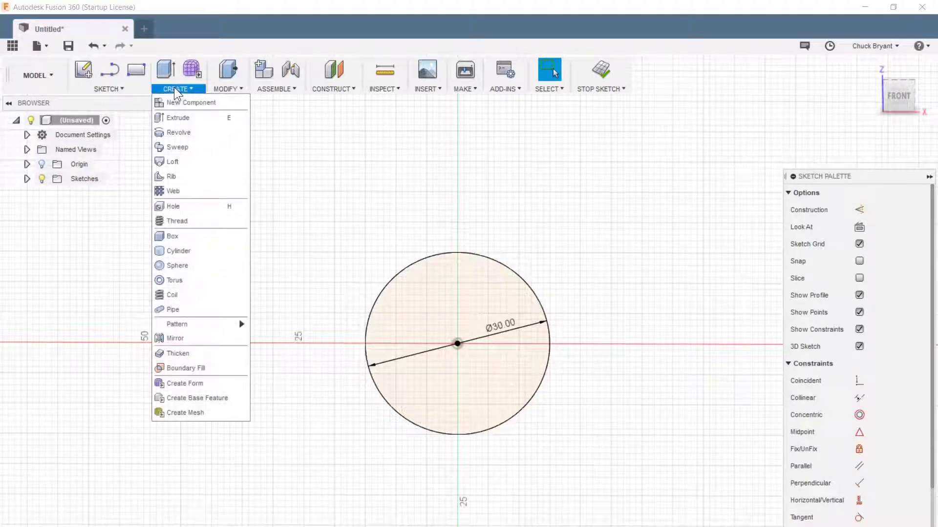
{"action": "left_click", "coordinate": [180, 116]}
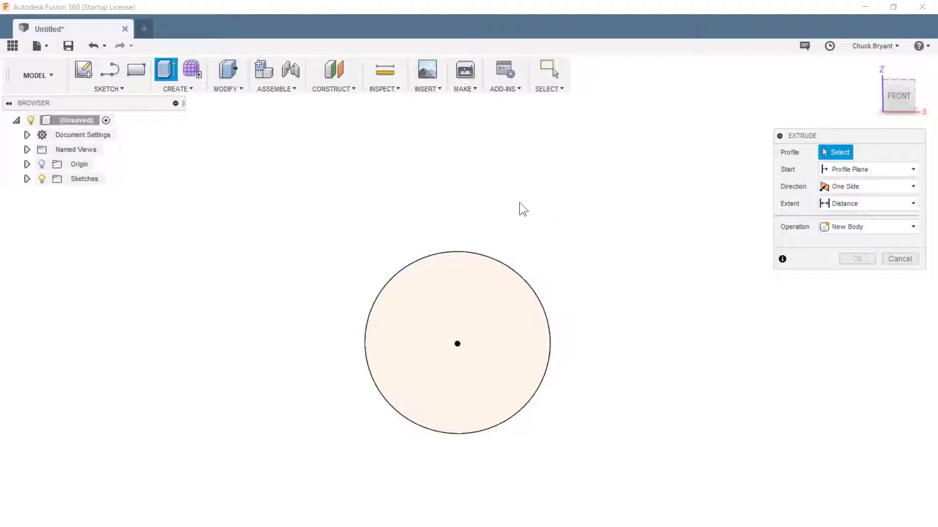
{"action": "left_click", "coordinate": [489, 277]}
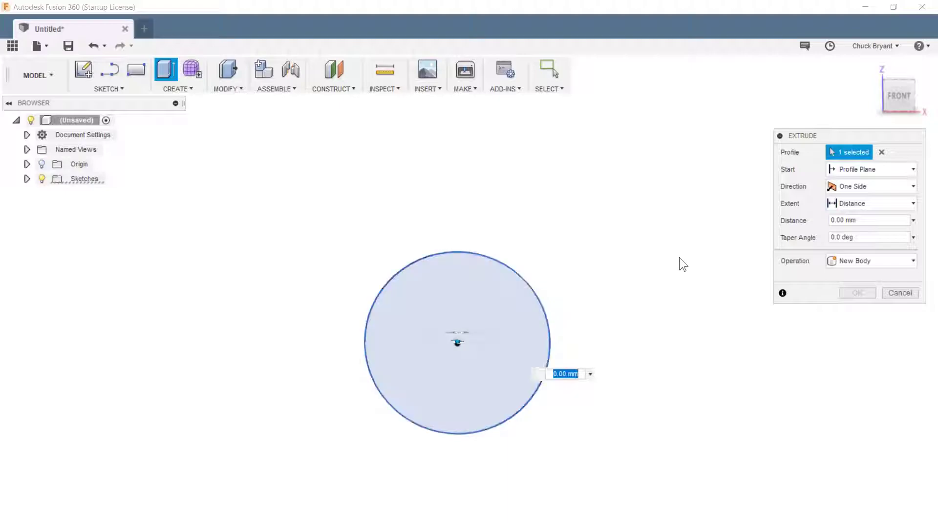
{"action": "middle_click_drag", "start_coordinate": [634, 289], "coordinate": [532, 305], "text": "shift"}
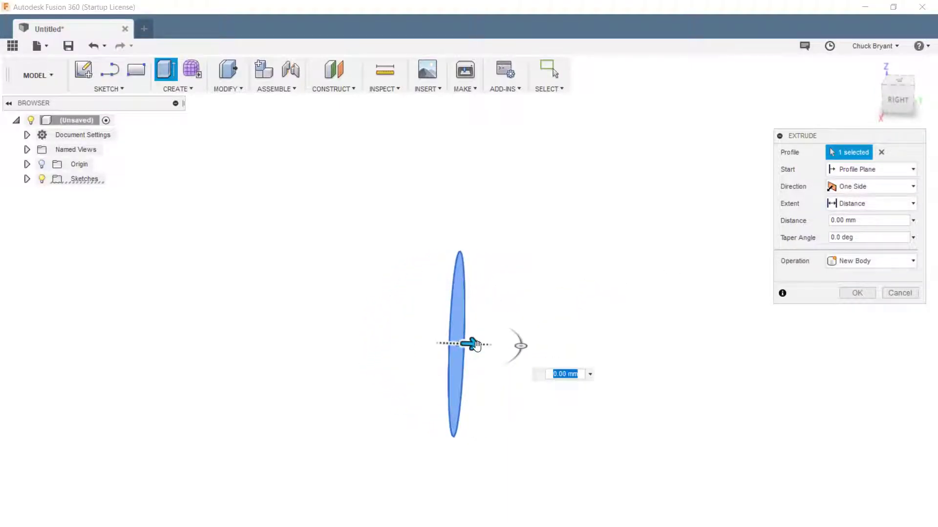
{"action": "left_click_drag", "start_coordinate": [476, 347], "coordinate": [552, 350]}
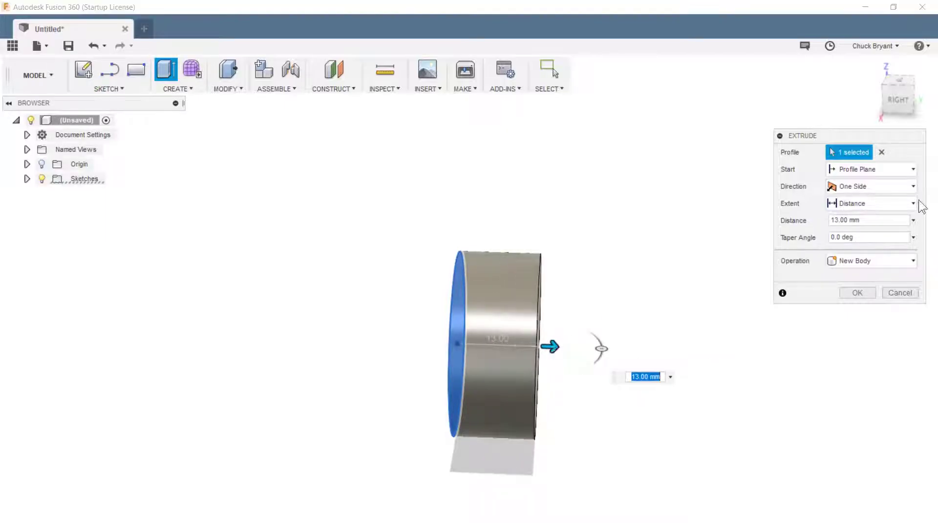
{"action": "type", "text": "6"}
{"action": "key", "text": "Return"}
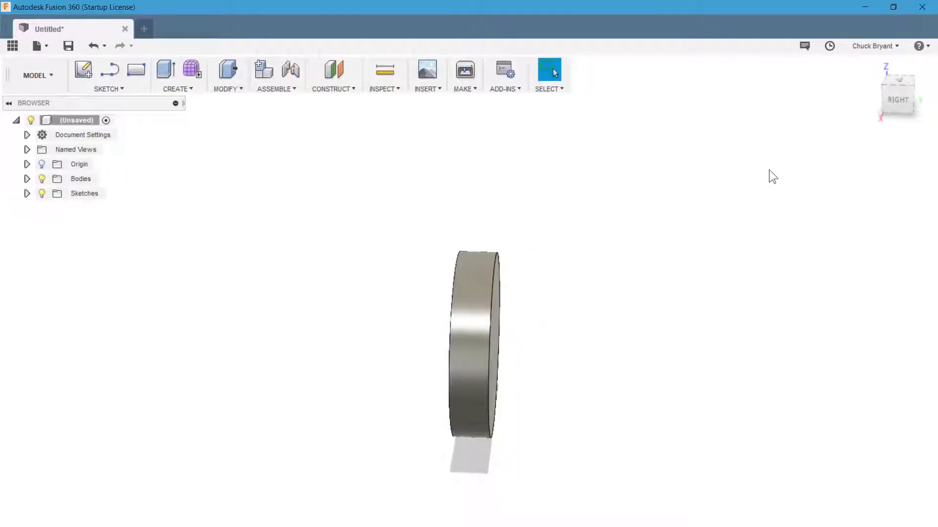
{"action": "middle_click_drag", "start_coordinate": [754, 191], "coordinate": [865, 184], "text": "shift"}
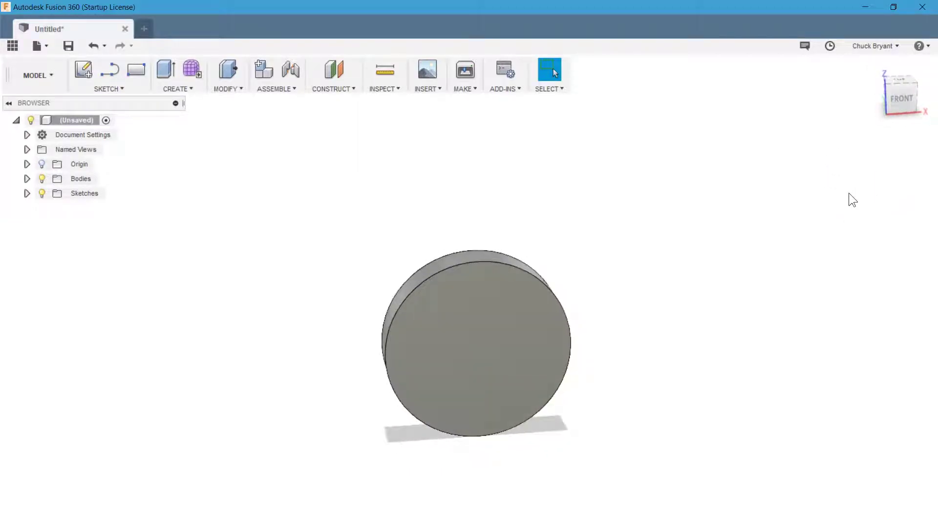
{"action": "middle_click_drag", "start_coordinate": [766, 230], "coordinate": [761, 209], "text": "shift"}
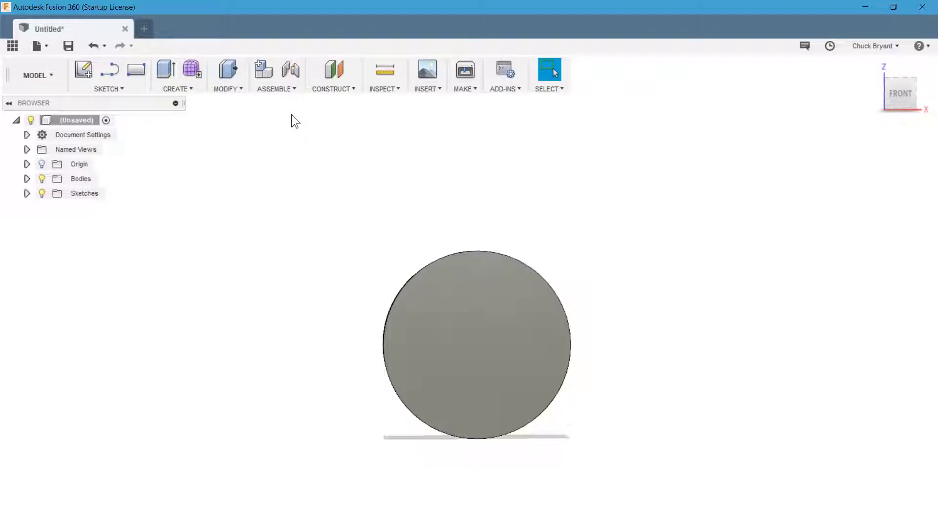
Start a new sketch on the disc's front face.
{"action": "left_click", "coordinate": [84, 70]}
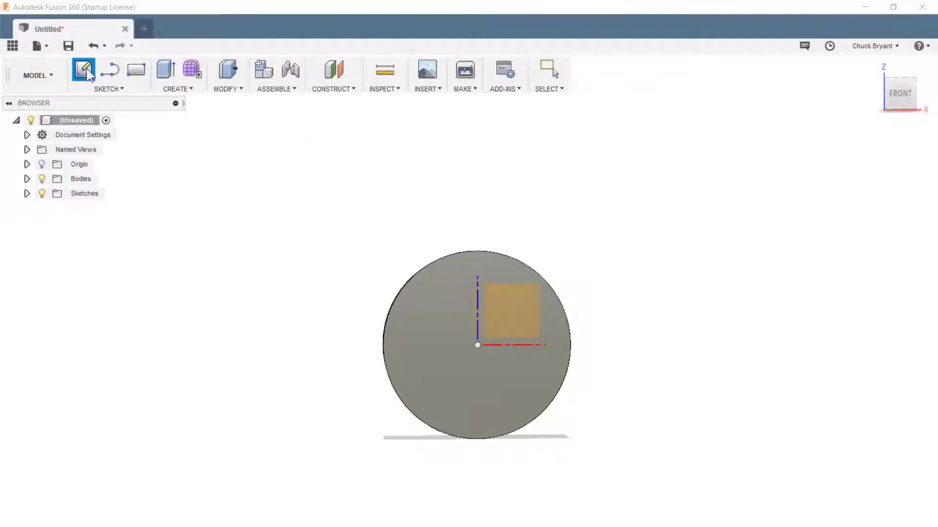
{"action": "left_click", "coordinate": [512, 310]}
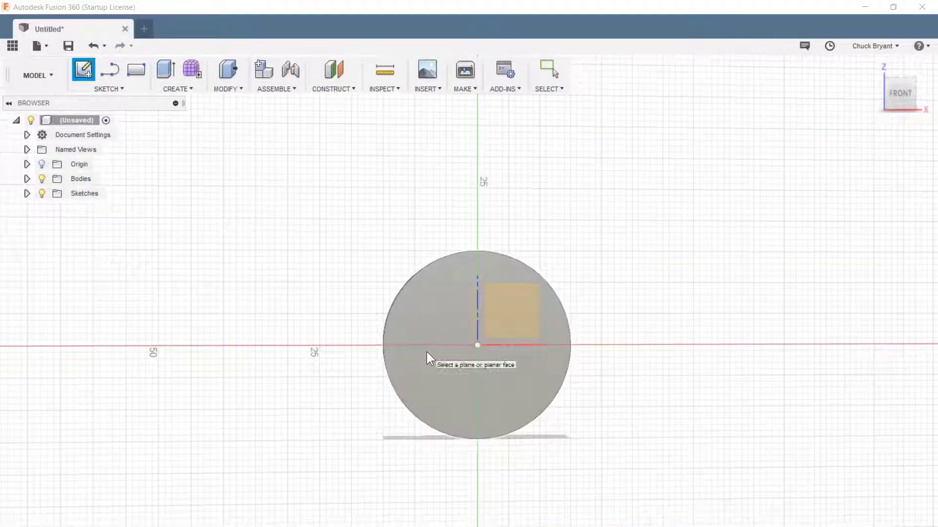
{"action": "left_click", "coordinate": [426, 351]}
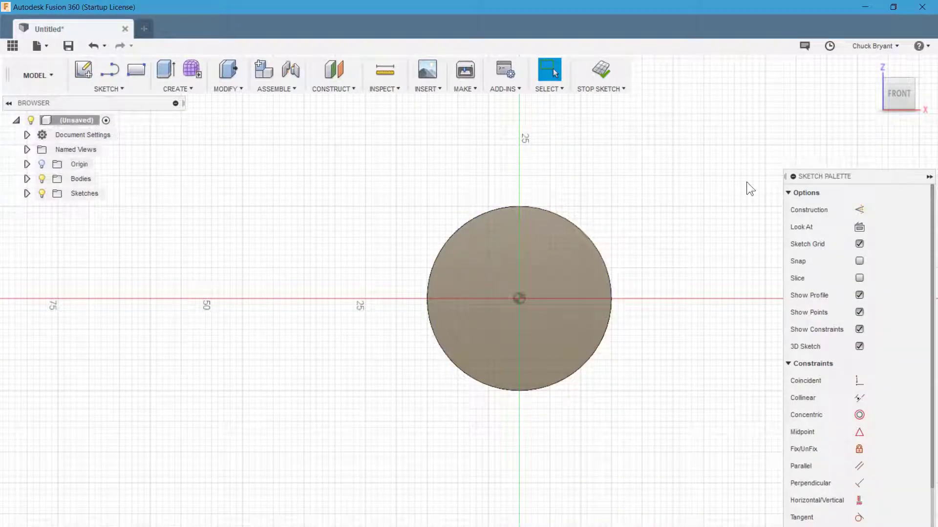
{"action": "mouse_move", "coordinate": [713, 192]}
{"action": "middle_mouse_down", "text": "shift"}
{"action": "mouse_move", "coordinate": [628, 199]}
{"action": "mouse_move", "coordinate": [741, 196]}
{"action": "mouse_move", "coordinate": [701, 202]}
{"action": "mouse_move", "coordinate": [705, 195]}
{"action": "mouse_move", "coordinate": [619, 232]}
{"action": "mouse_move", "coordinate": [732, 208]}
{"action": "middle_mouse_up", "text": "shift"}
{"action": "scroll", "coordinate": [625, 234], "scroll_direction": "down", "scroll_amount": 1}
{"action": "scroll", "coordinate": [625, 233], "scroll_direction": "up", "scroll_amount": 2}
Draw a vertical line from the disc's centre up past its edge and make it construction geometry.
{"action": "left_click", "coordinate": [116, 91]}
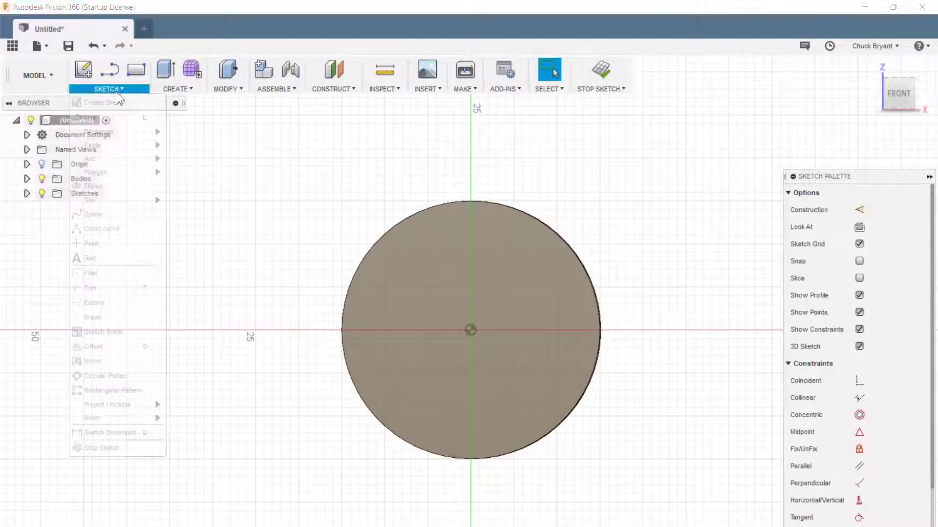
{"action": "left_click", "coordinate": [103, 118]}
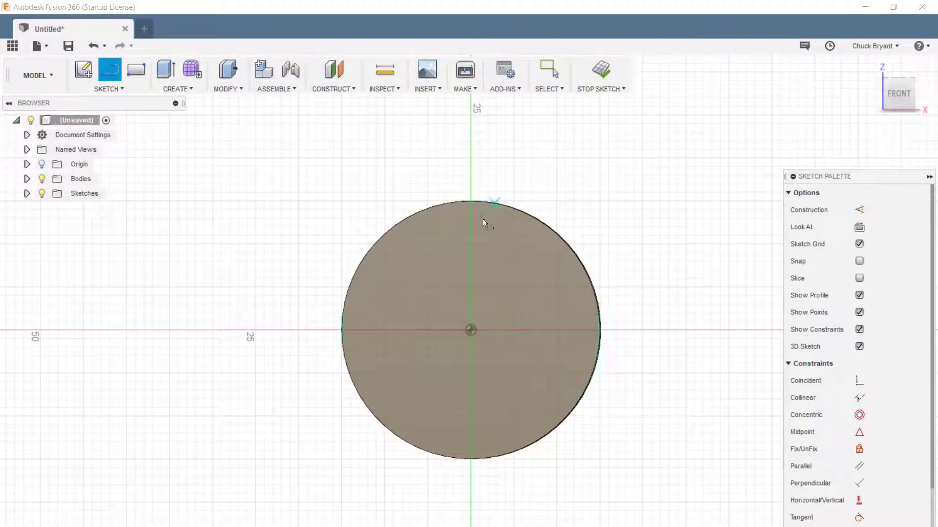
{"action": "left_click", "coordinate": [472, 330]}
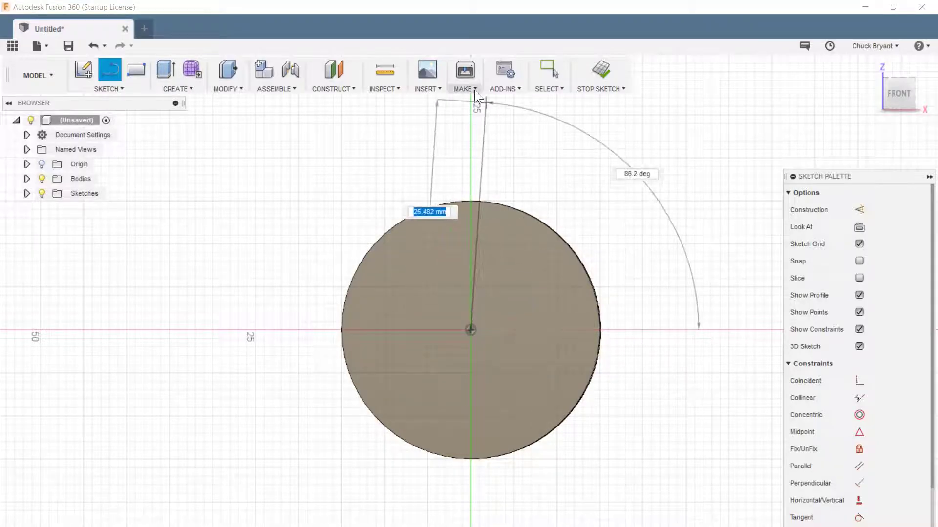
{"action": "left_click", "coordinate": [471, 99]}
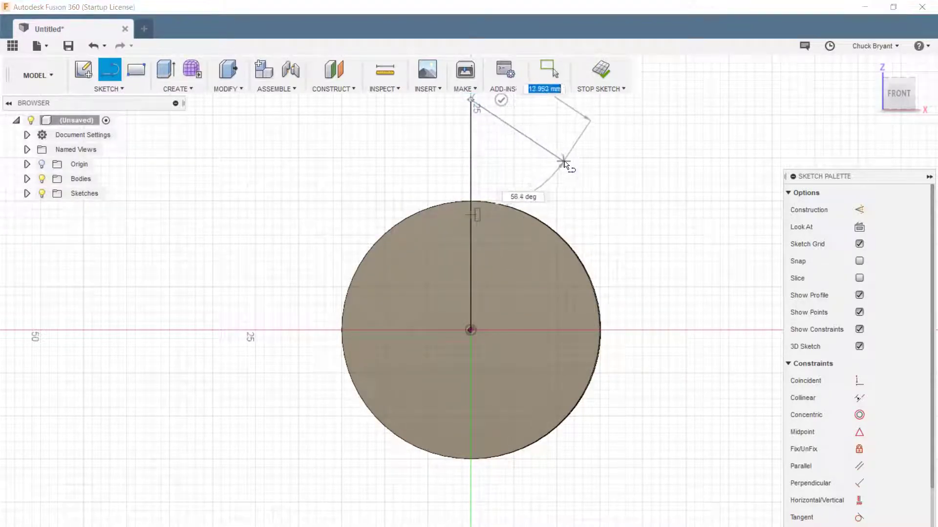
{"action": "key", "text": "Escape"}
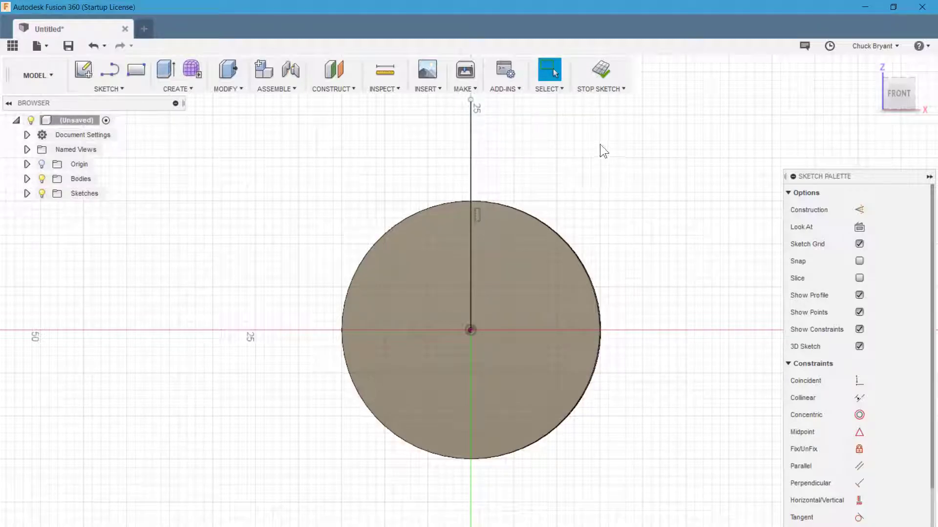
{"action": "left_click", "coordinate": [472, 156]}
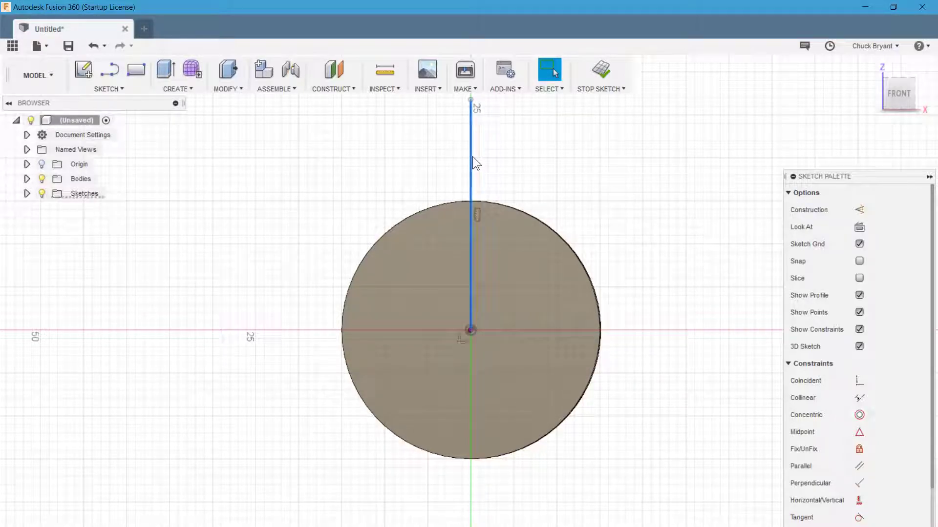
{"action": "left_click", "coordinate": [859, 209]}
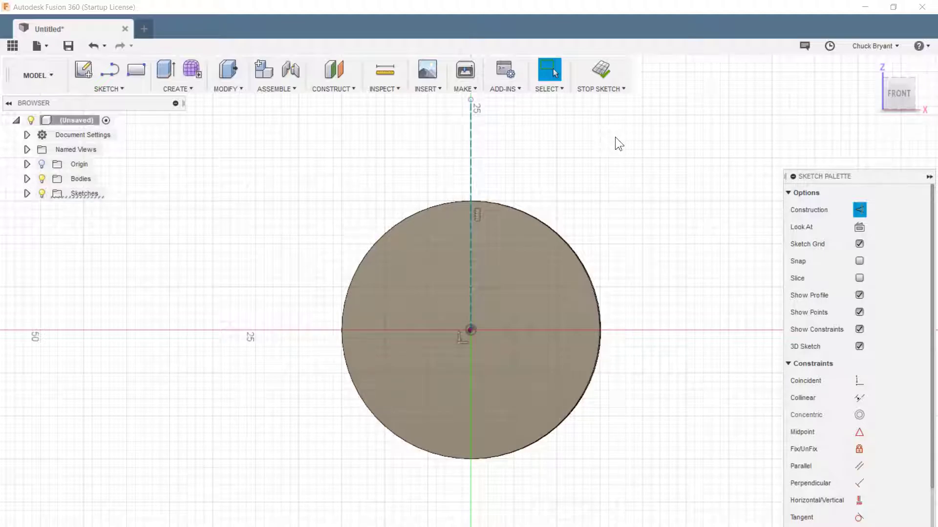
{"action": "middle_click_drag", "start_coordinate": [614, 127], "coordinate": [598, 149]}
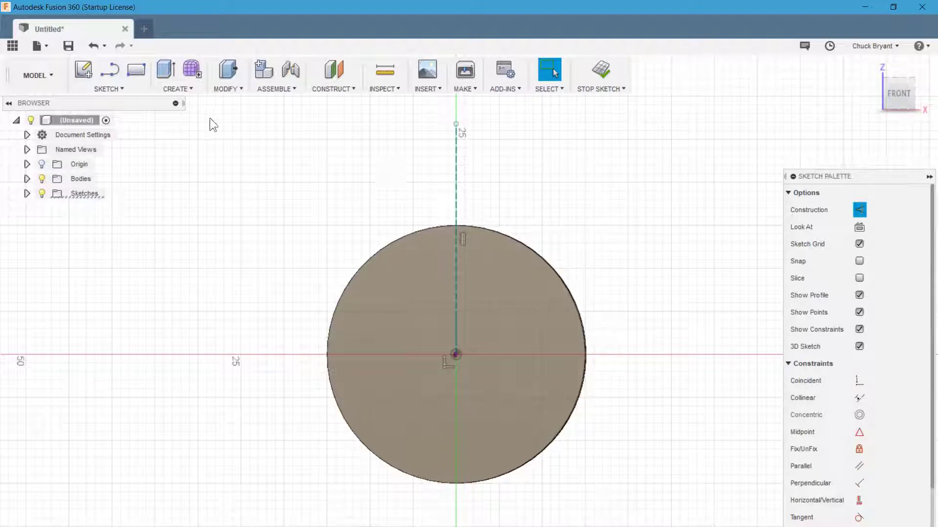
Draw a 5 mm diameter circle centred where the construction line crosses the disc's top edge.
{"action": "left_click", "coordinate": [104, 90]}
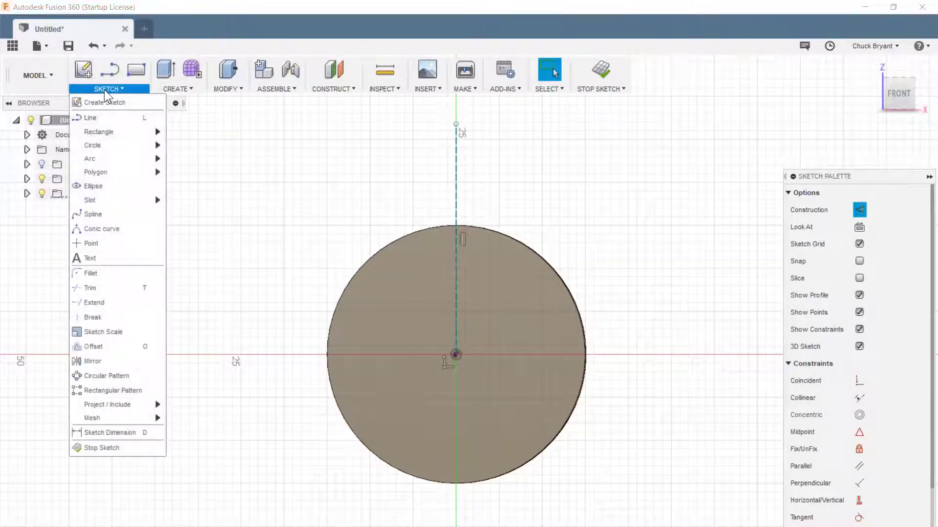
{"action": "mouse_move", "coordinate": [106, 145]}
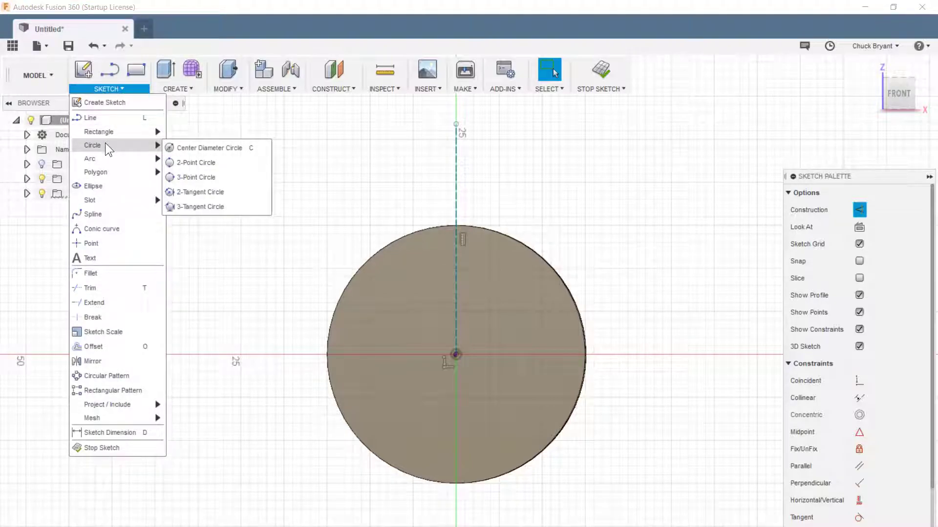
{"action": "left_click", "coordinate": [206, 146]}
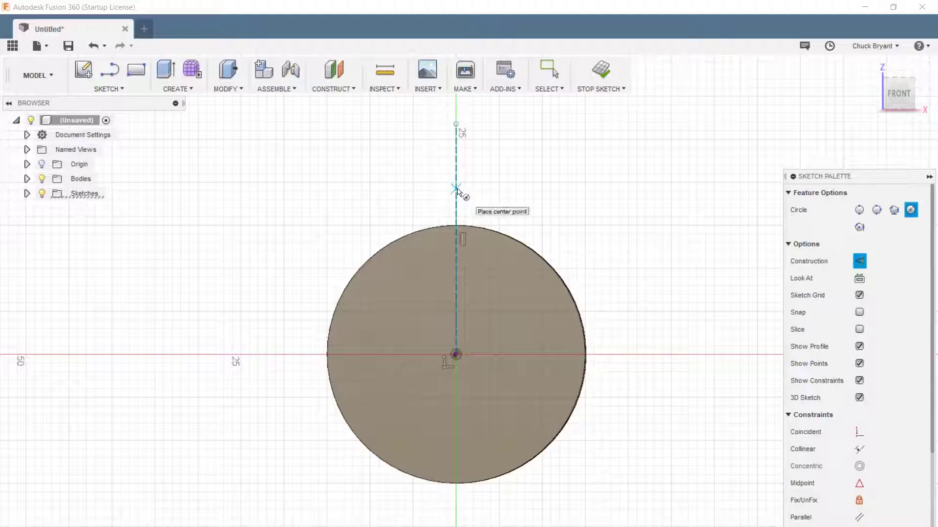
{"action": "left_click", "coordinate": [454, 224]}
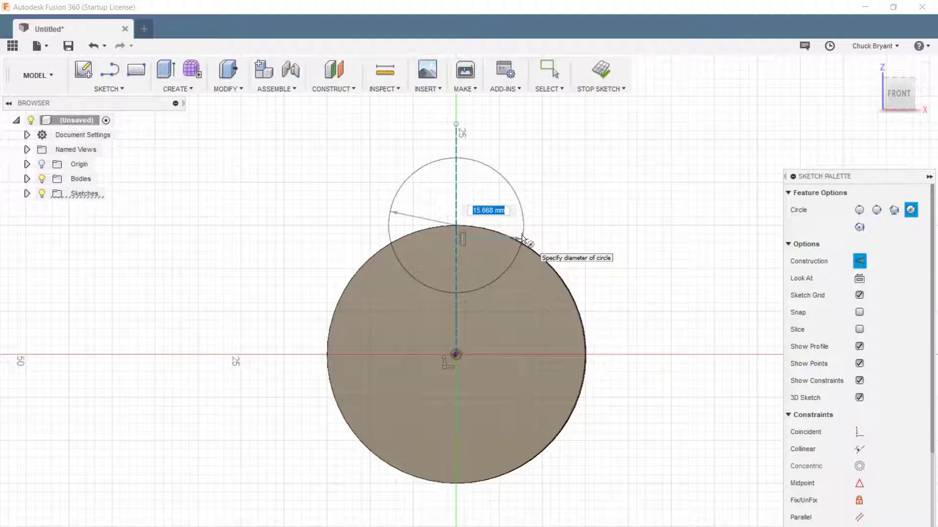
{"action": "type", "text": "5"}
{"action": "key", "text": "Tab"}
{"action": "key", "text": "Return"}
{"action": "key", "text": "Escape"}
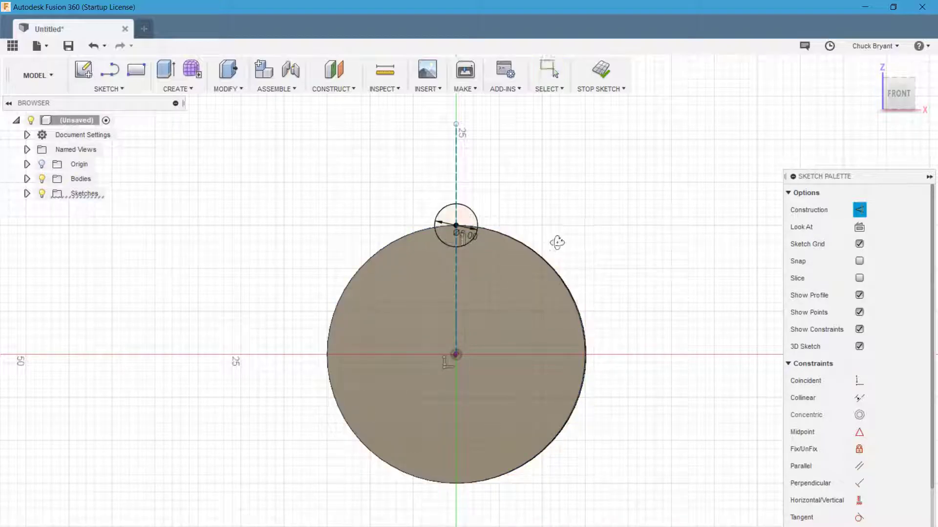
{"action": "middle_click_drag", "start_coordinate": [557, 243], "coordinate": [515, 254], "text": "shift"}
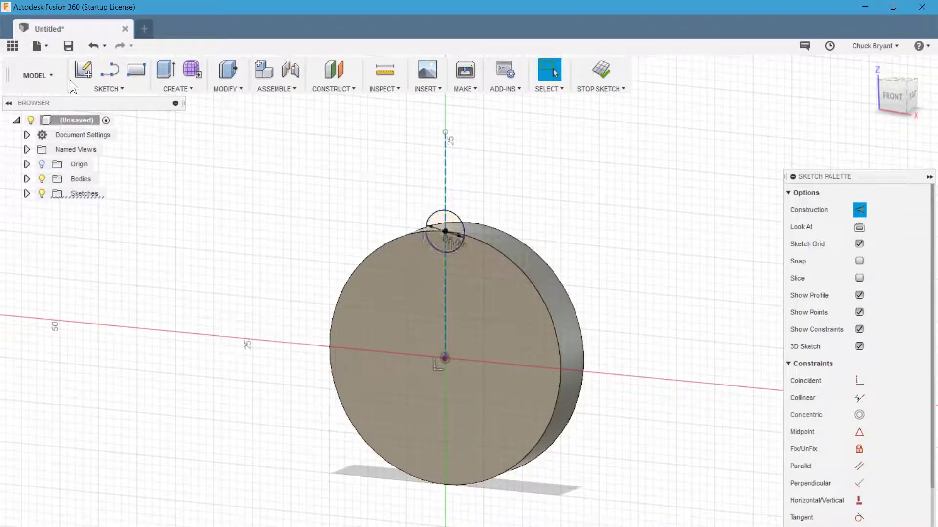
Extrude the small circle's inner half -9 mm as a cut, notching the disc's top edge.
{"action": "key", "text": "e"}
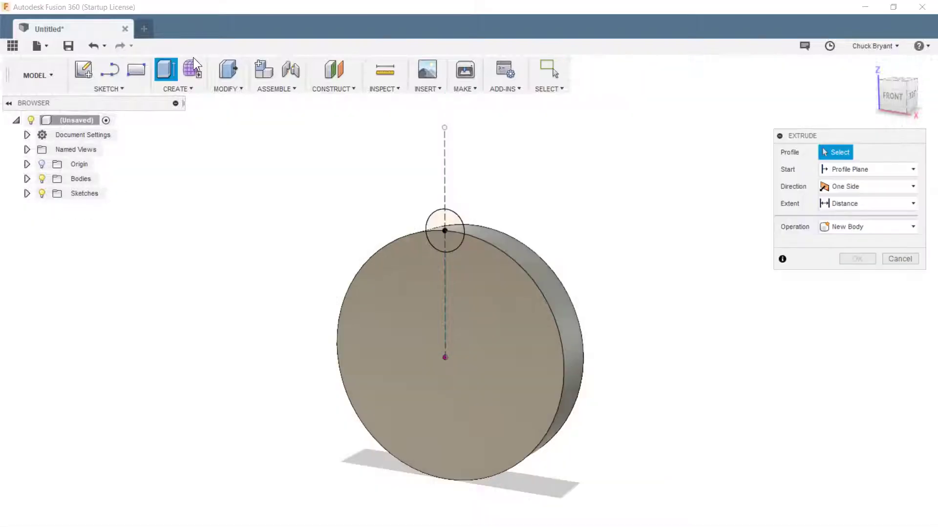
{"action": "left_click", "coordinate": [444, 248]}
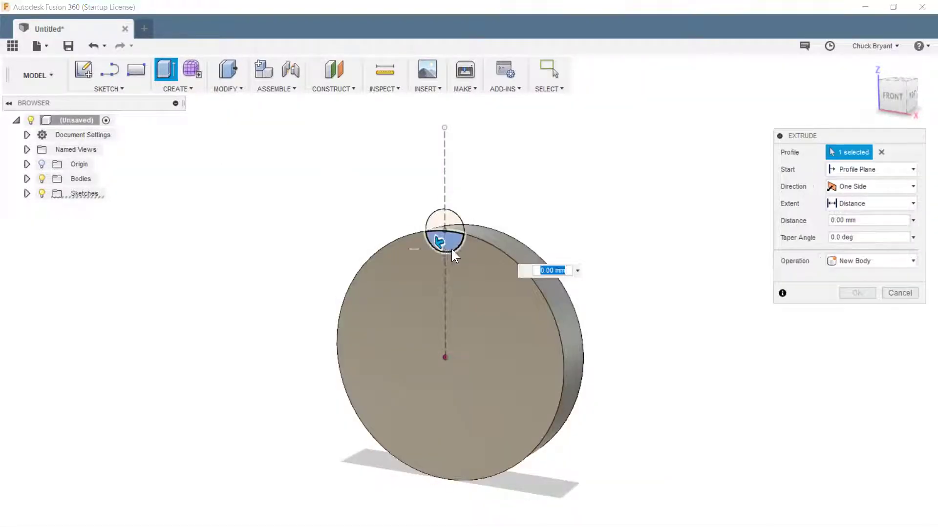
{"action": "left_click_drag", "start_coordinate": [451, 249], "coordinate": [482, 227]}
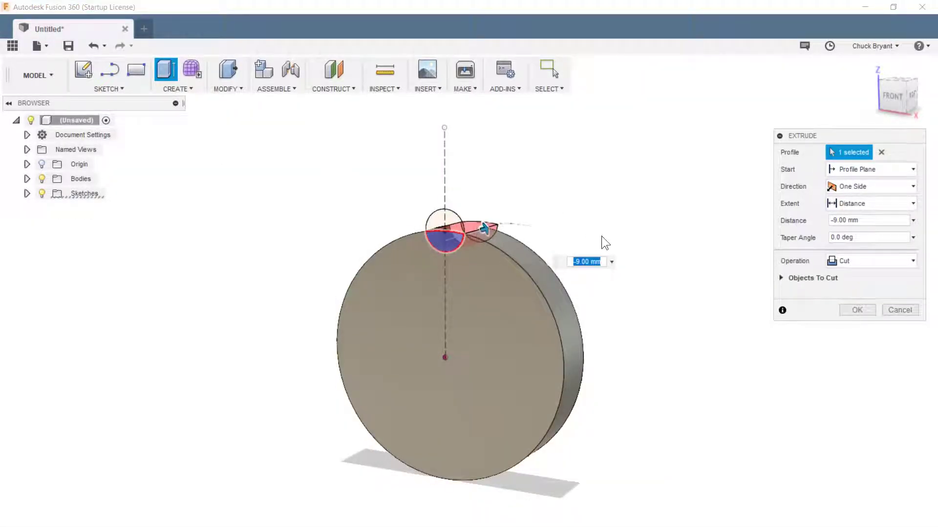
{"action": "middle_click_drag", "start_coordinate": [601, 236], "coordinate": [540, 264]}
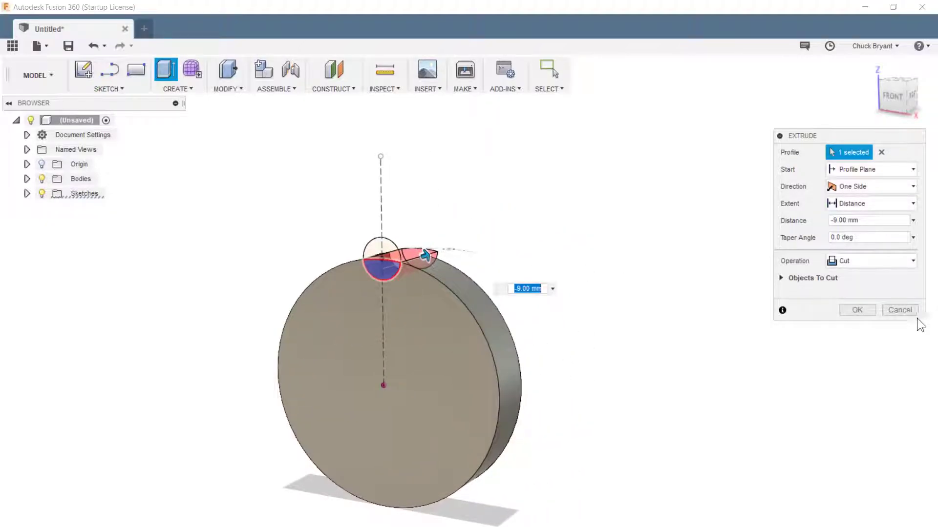
{"action": "left_click", "coordinate": [856, 307]}
{"action": "middle_click_drag", "start_coordinate": [855, 308], "coordinate": [582, 270], "text": "shift"}
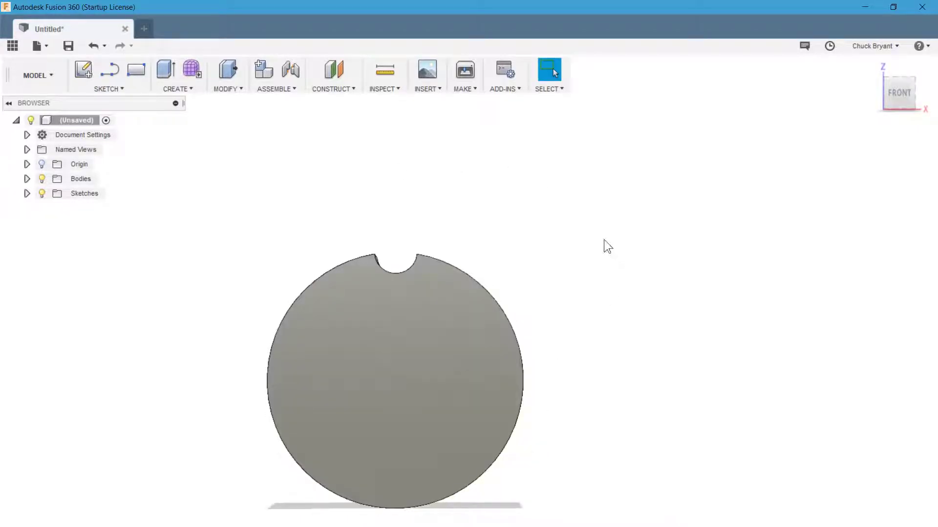
{"action": "scroll", "coordinate": [603, 239], "scroll_direction": "down", "scroll_amount": 1}
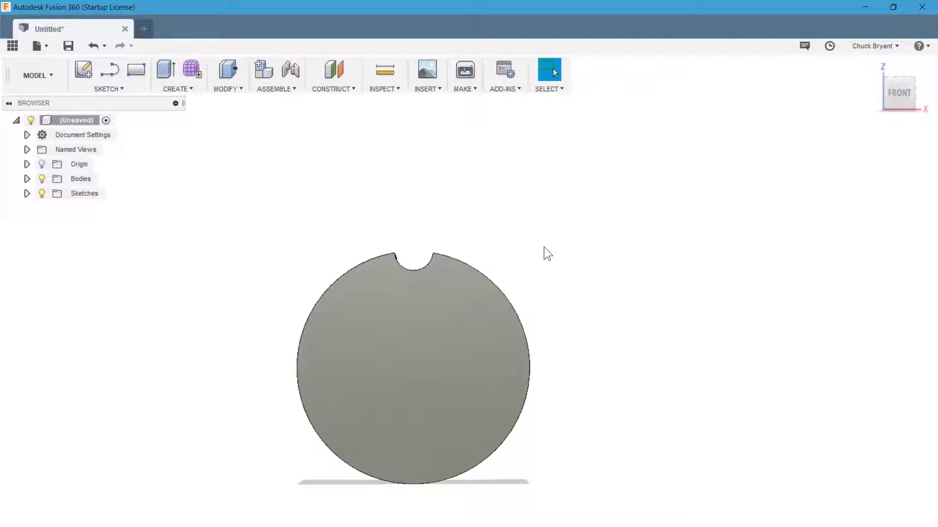
Undo the notch and extrude the circle's outer half -6 mm, joined as a bump.
{"action": "key", "text": "ctrl+z"}
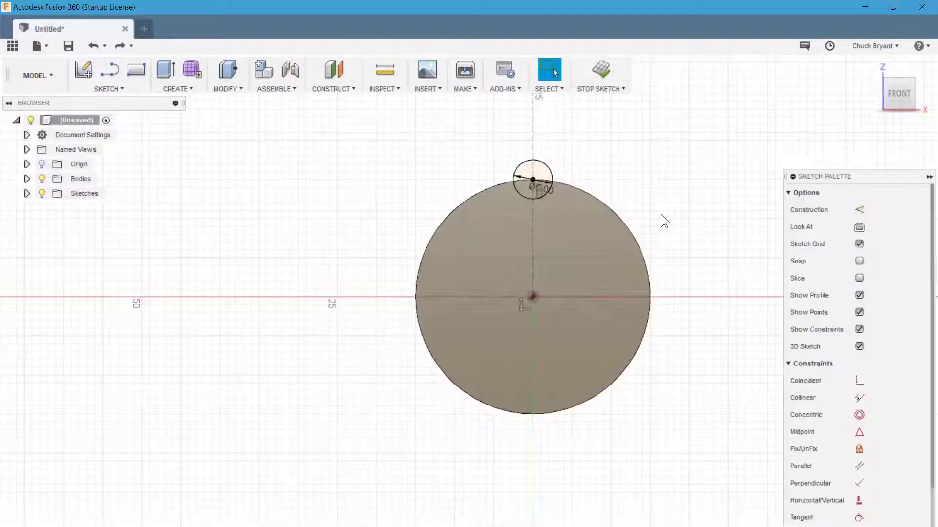
{"action": "middle_click_drag", "start_coordinate": [661, 214], "coordinate": [586, 262]}
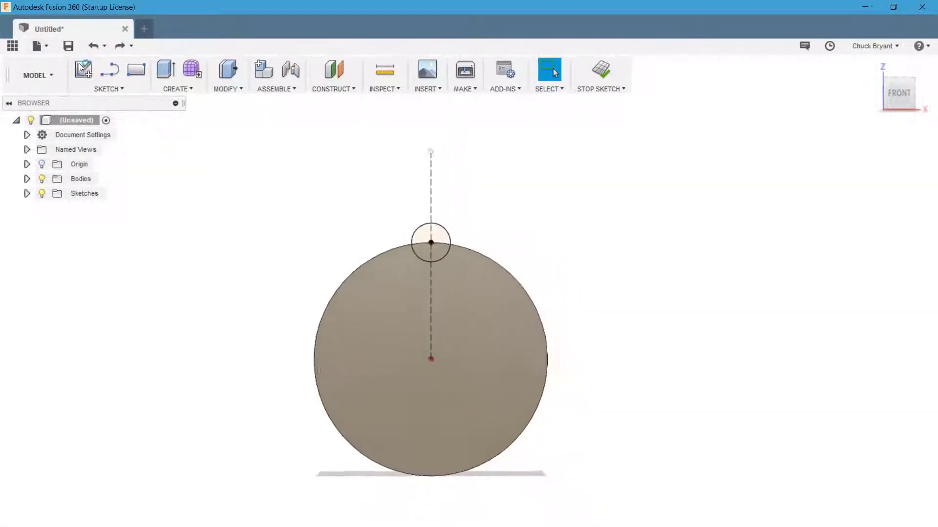
{"action": "key", "text": "e"}
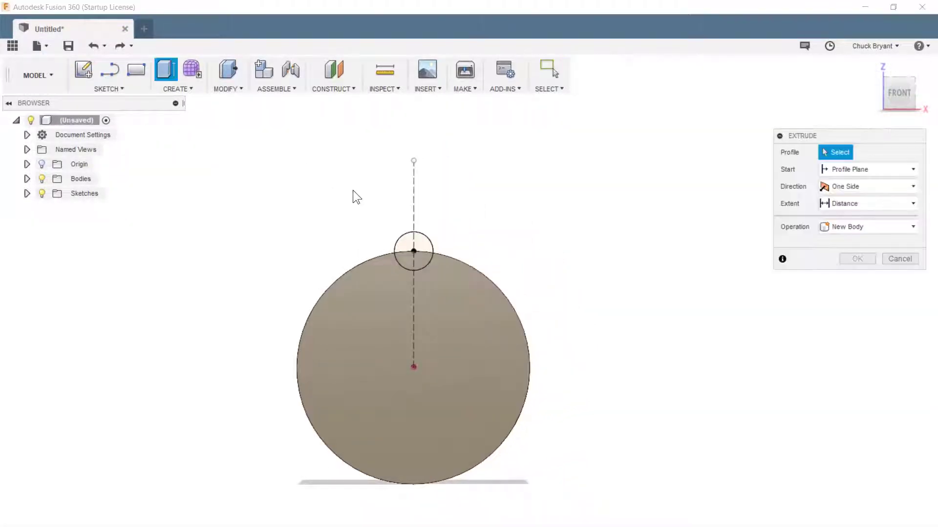
{"action": "left_click", "coordinate": [419, 238]}
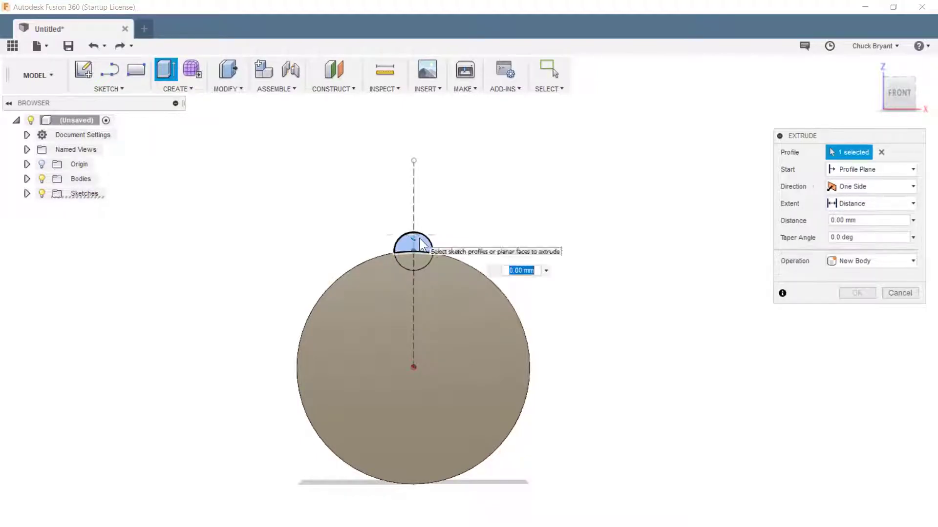
{"action": "middle_click_drag", "start_coordinate": [580, 211], "coordinate": [433, 225], "text": "shift"}
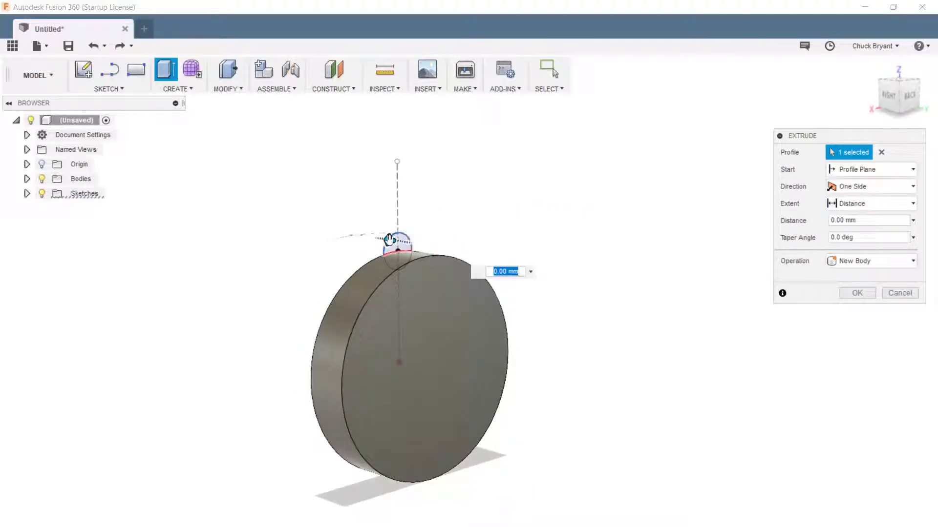
{"action": "left_click_drag", "start_coordinate": [390, 240], "coordinate": [422, 253]}
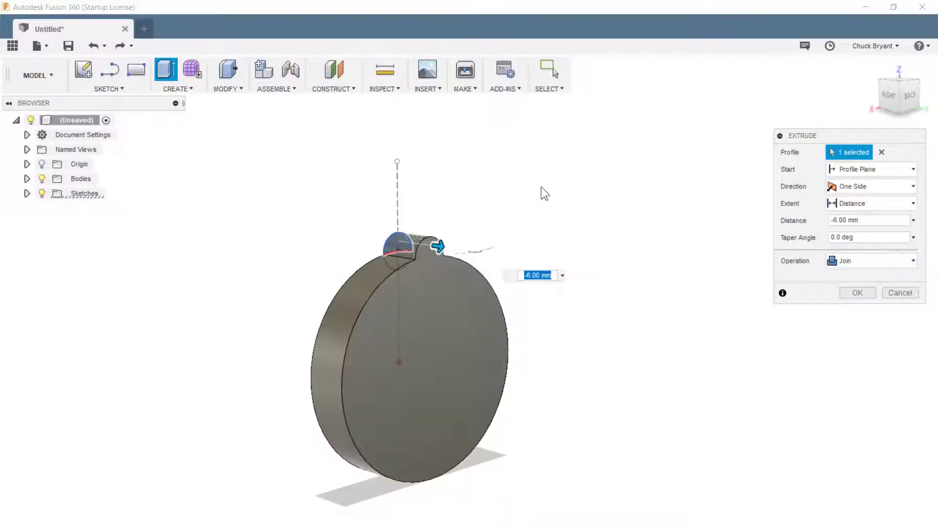
{"action": "middle_click_drag", "start_coordinate": [516, 195], "coordinate": [598, 193], "text": "shift"}
{"action": "left_click", "coordinate": [857, 293]}
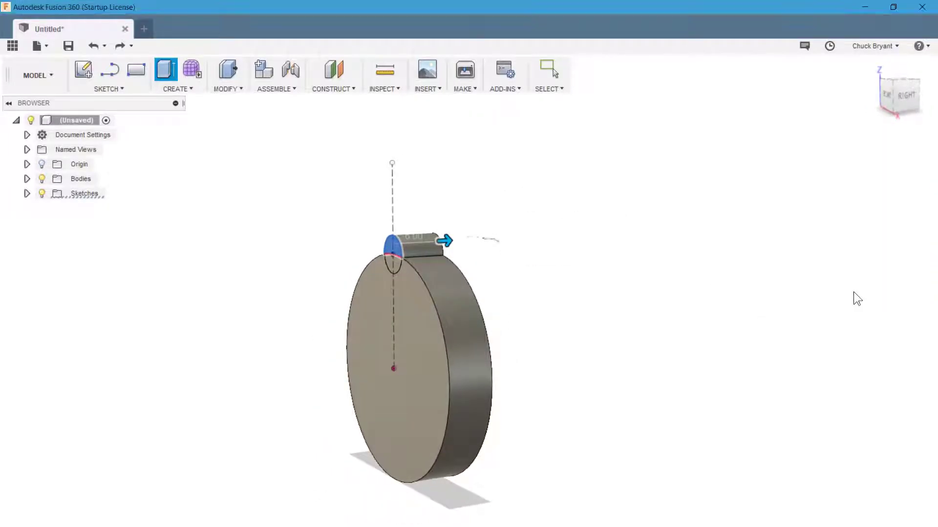
{"action": "middle_click_drag", "start_coordinate": [594, 236], "coordinate": [608, 266], "text": "shift"}
Start a Faces-type circular pattern and select the bump's curved face.
{"action": "left_click", "coordinate": [172, 88]}
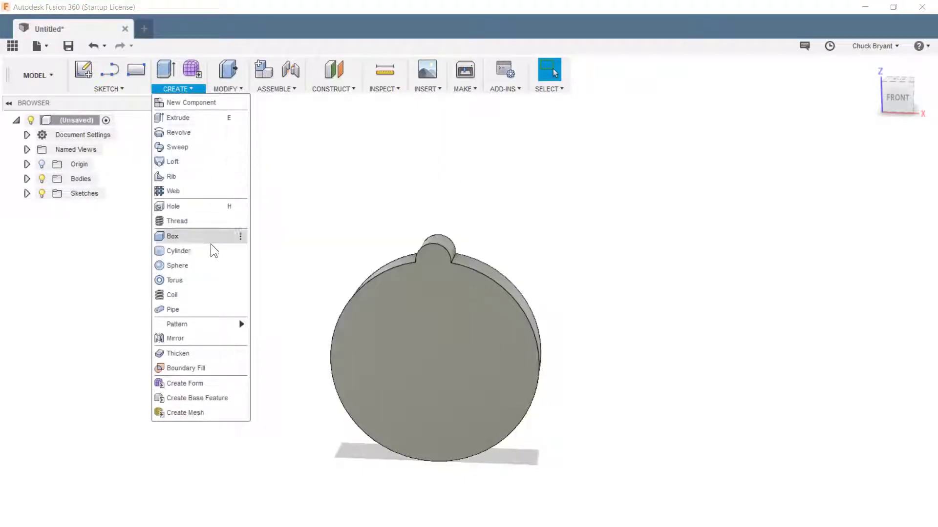
{"action": "mouse_move", "coordinate": [210, 327]}
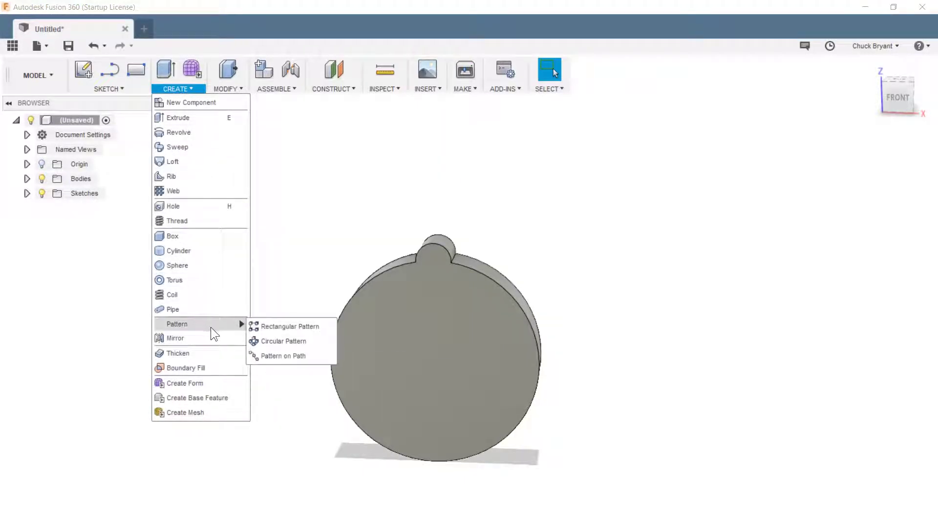
{"action": "left_click", "coordinate": [287, 342]}
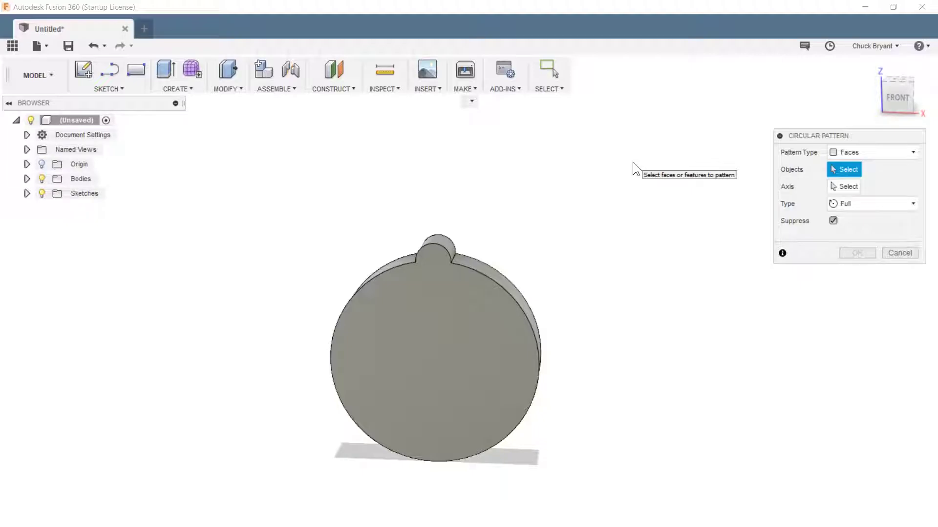
{"action": "middle_click_drag", "start_coordinate": [632, 162], "coordinate": [624, 180], "text": "shift"}
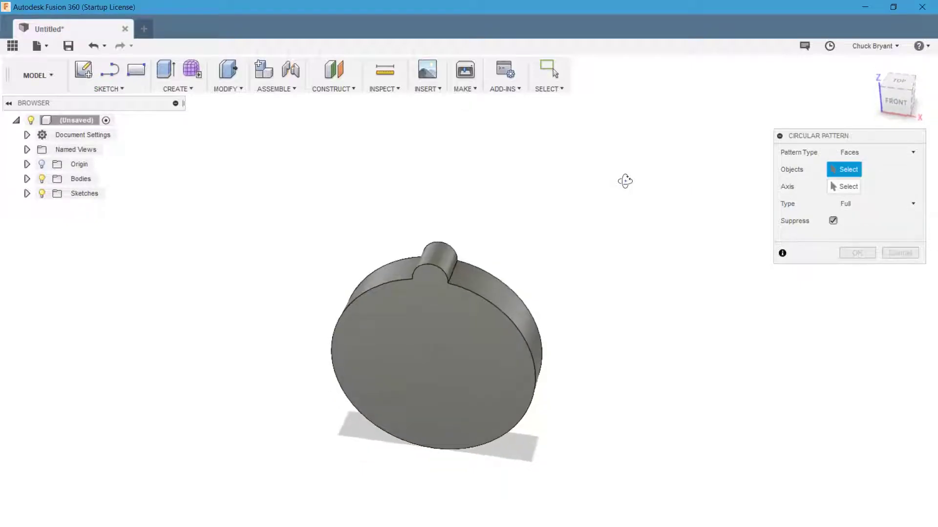
{"action": "left_click", "coordinate": [882, 153]}
{"action": "left_click", "coordinate": [870, 171]}
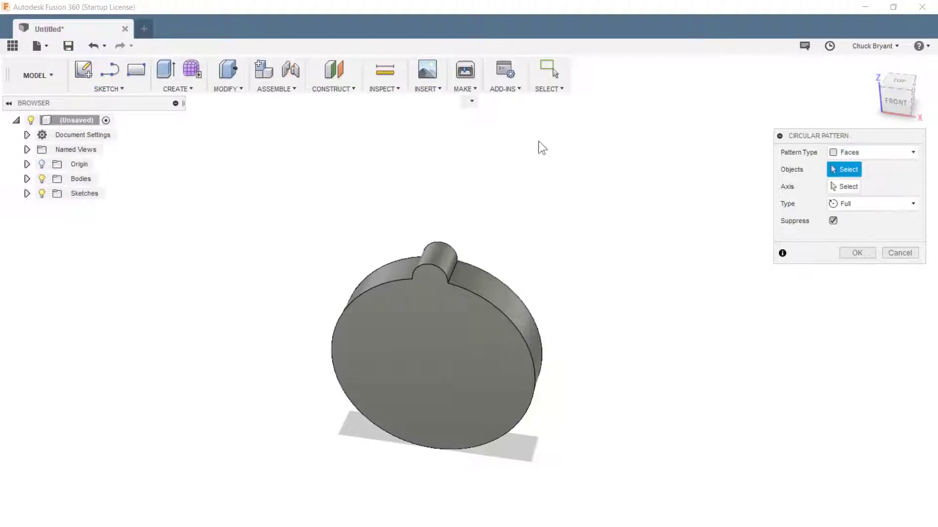
{"action": "left_click", "coordinate": [444, 251]}
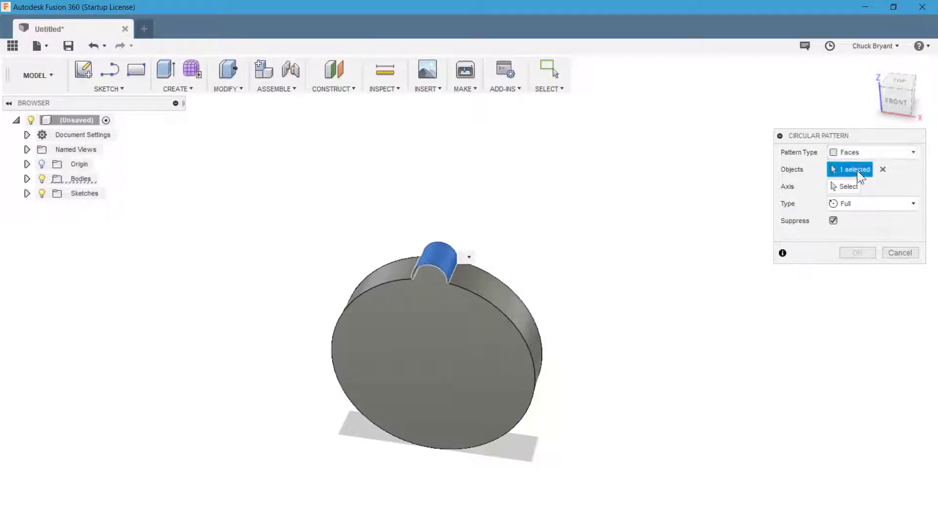
Set the pattern axis to the disc's central axis, previewing three copies.
{"action": "left_click", "coordinate": [854, 186]}
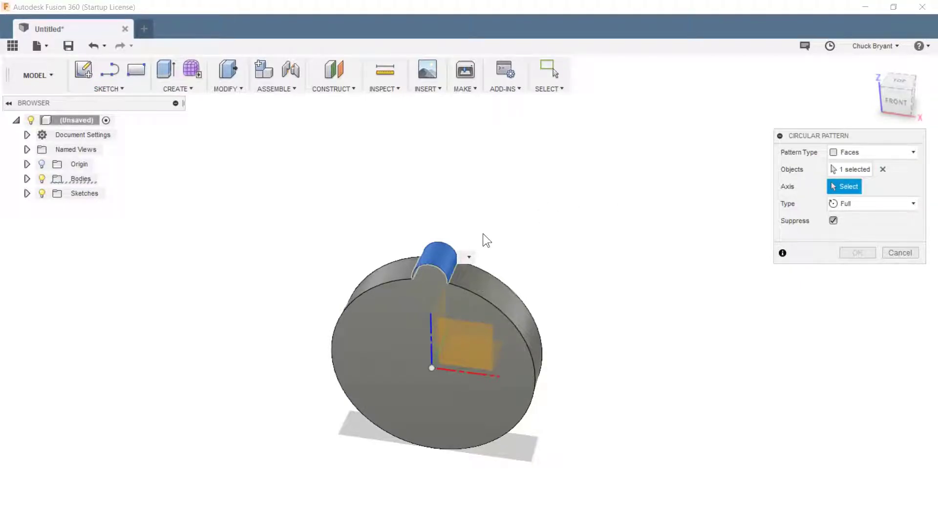
{"action": "left_click", "coordinate": [432, 345]}
{"action": "scroll", "coordinate": [588, 274], "scroll_direction": "up", "scroll_amount": 5}
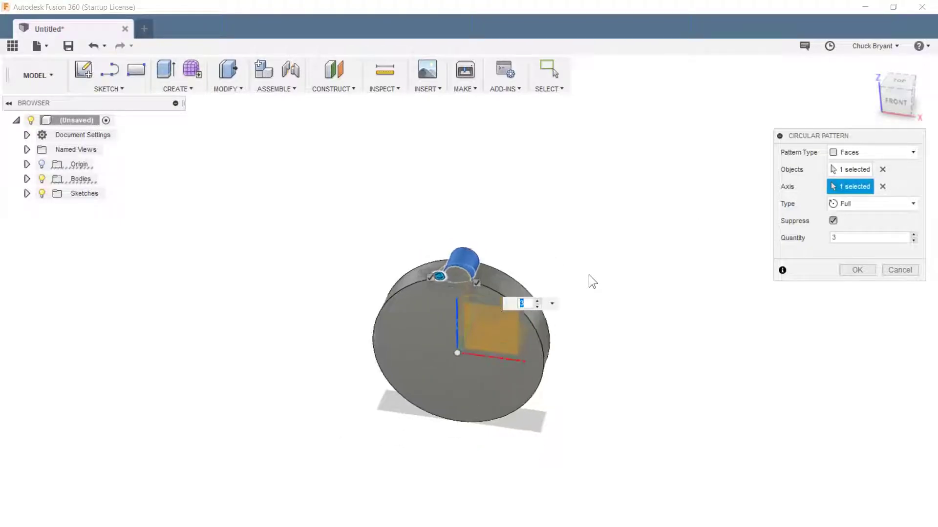
{"action": "mouse_move", "coordinate": [581, 265]}
{"action": "middle_mouse_down"}
{"action": "mouse_move", "coordinate": [595, 239]}
{"action": "mouse_move", "coordinate": [607, 263]}
{"action": "mouse_move", "coordinate": [631, 246]}
{"action": "mouse_move", "coordinate": [646, 215]}
{"action": "mouse_move", "coordinate": [645, 161]}
{"action": "mouse_move", "coordinate": [641, 203]}
{"action": "mouse_move", "coordinate": [654, 244]}
{"action": "mouse_move", "coordinate": [634, 211]}
{"action": "mouse_move", "coordinate": [645, 236]}
{"action": "mouse_move", "coordinate": [611, 259]}
{"action": "middle_mouse_up"}
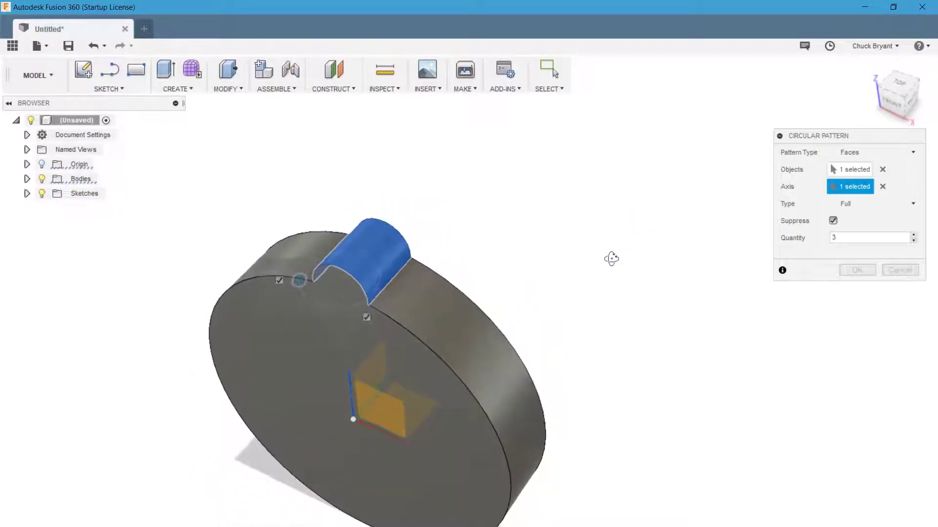
{"action": "left_click", "coordinate": [883, 187]}
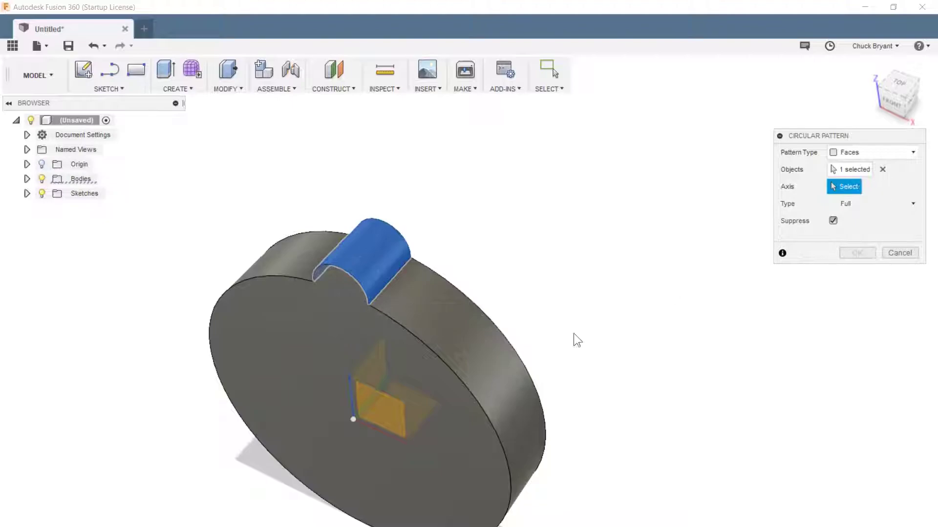
{"action": "left_click", "coordinate": [376, 429]}
{"action": "middle_click_drag", "start_coordinate": [569, 406], "coordinate": [581, 386], "text": "shift"}
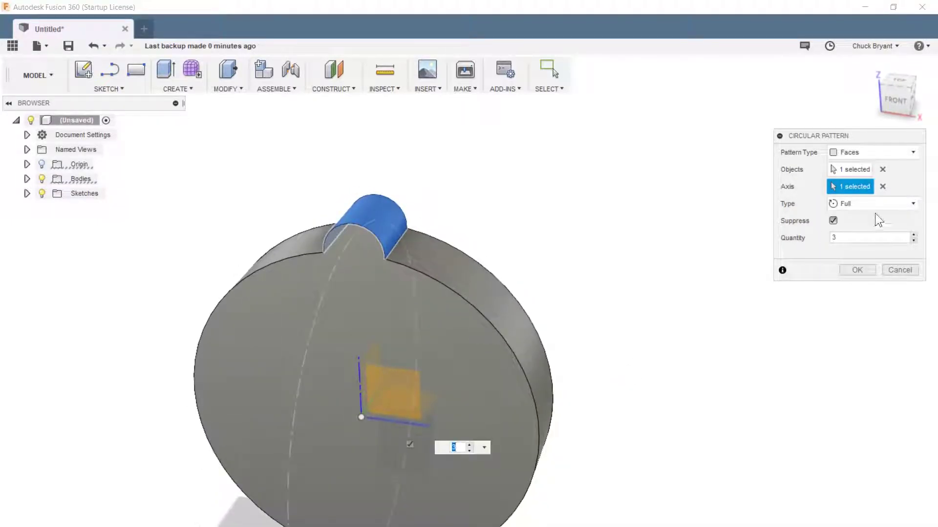
{"action": "left_click", "coordinate": [882, 187]}
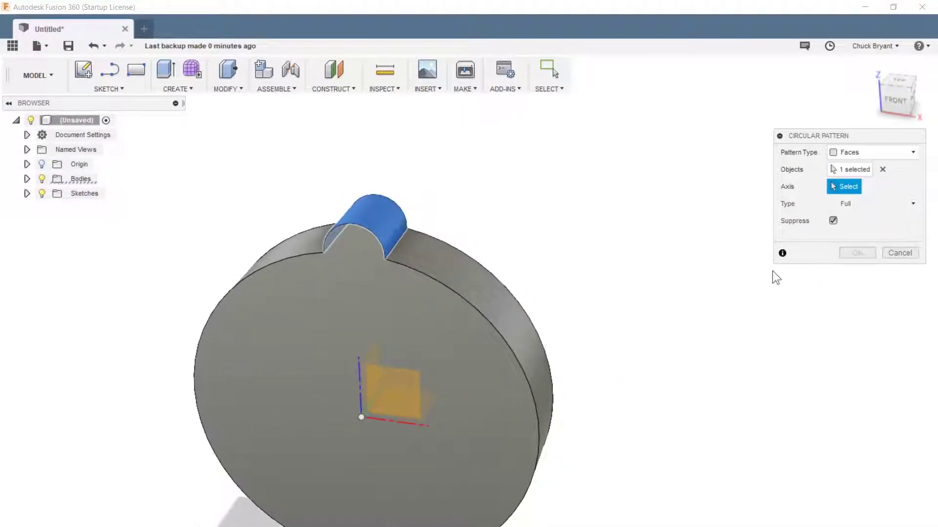
{"action": "middle_click_drag", "start_coordinate": [772, 270], "coordinate": [669, 272], "text": "shift"}
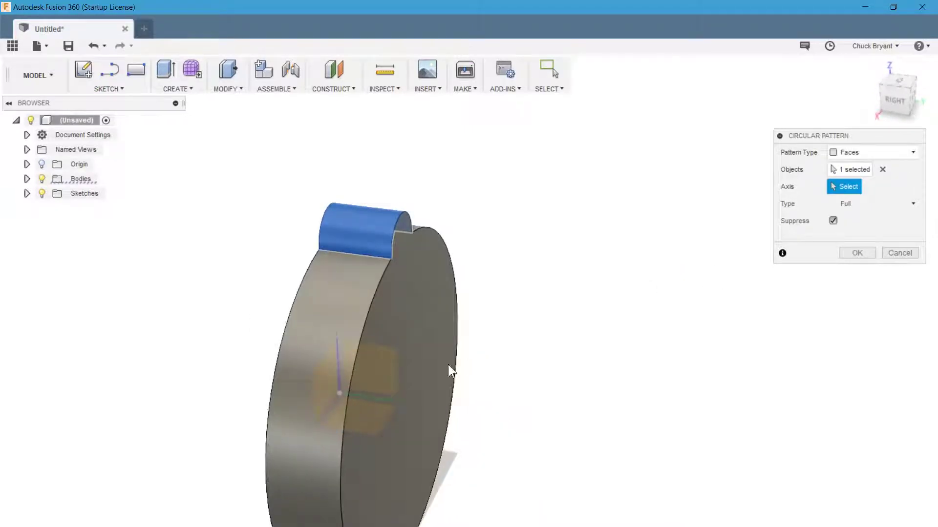
{"action": "left_click", "coordinate": [392, 400]}
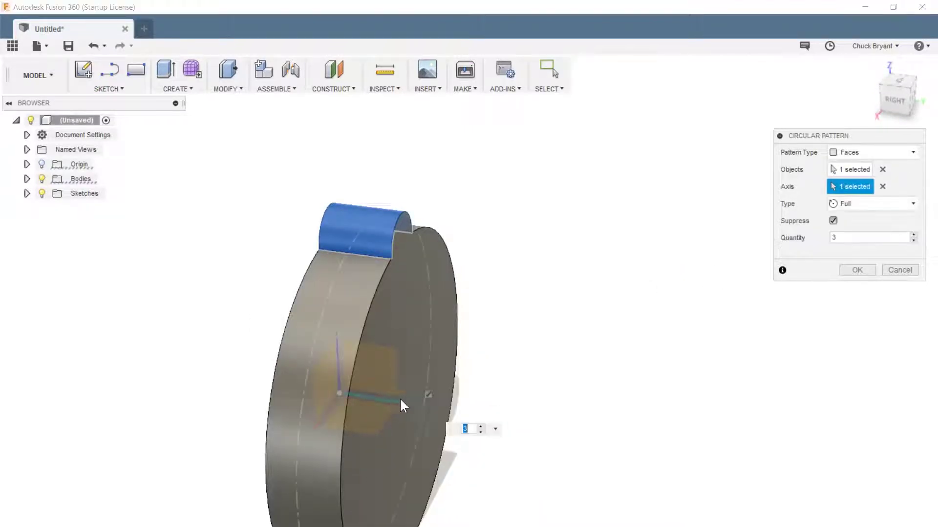
{"action": "mouse_move", "coordinate": [546, 402]}
{"action": "middle_mouse_down", "text": "shift"}
{"action": "mouse_move", "coordinate": [642, 397]}
{"action": "mouse_move", "coordinate": [695, 373]}
{"action": "mouse_move", "coordinate": [653, 366]}
{"action": "mouse_move", "coordinate": [622, 400]}
{"action": "mouse_move", "coordinate": [660, 323]}
{"action": "middle_mouse_up", "text": "shift"}
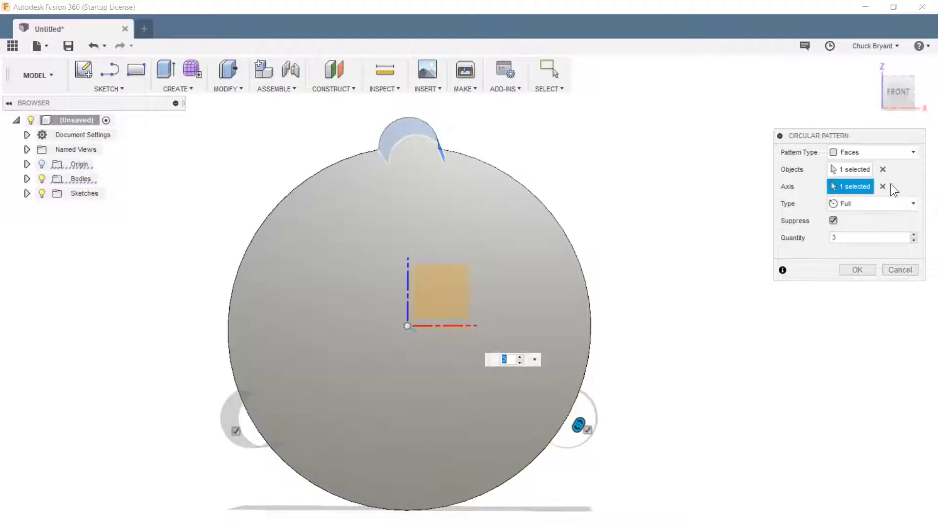
Keep the Full pattern type, set Quantity to 12, and confirm the circular pattern.
{"action": "left_click", "coordinate": [904, 205]}
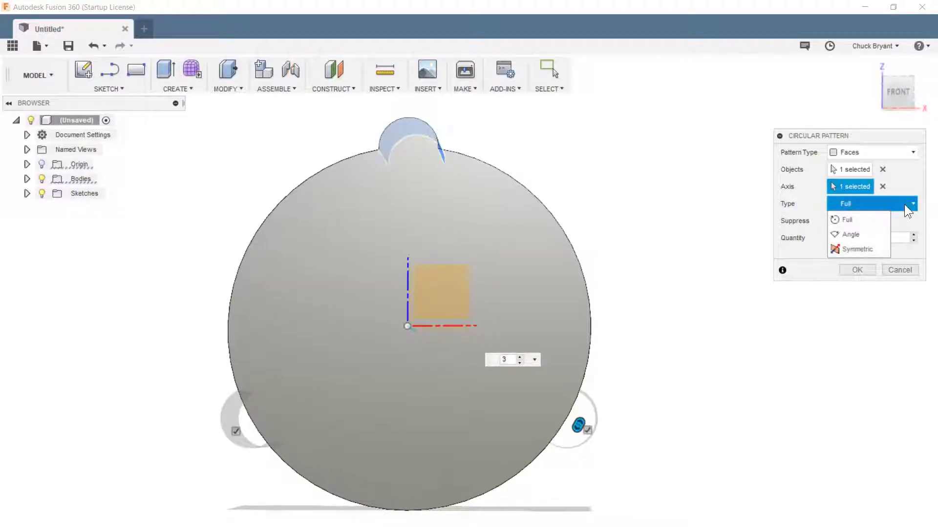
{"action": "left_click", "coordinate": [904, 204]}
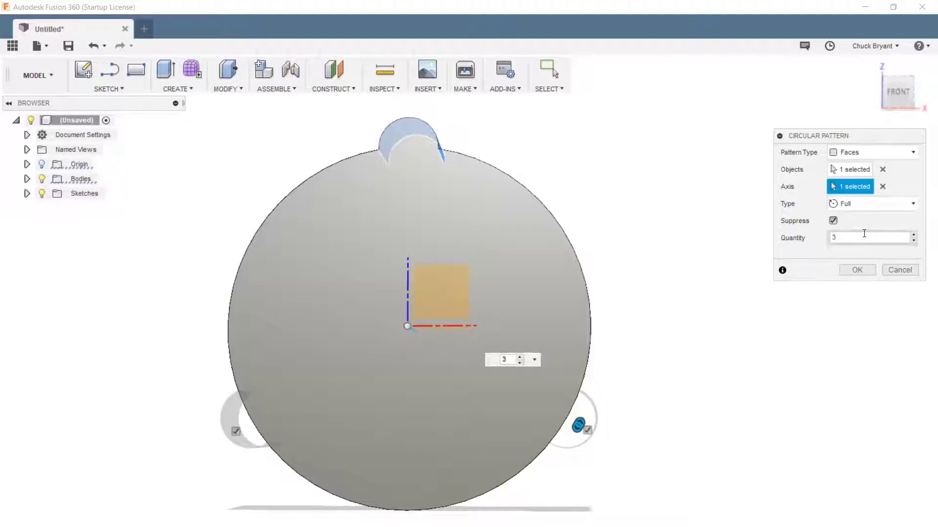
{"action": "left_click_drag", "start_coordinate": [848, 238], "coordinate": [831, 239]}
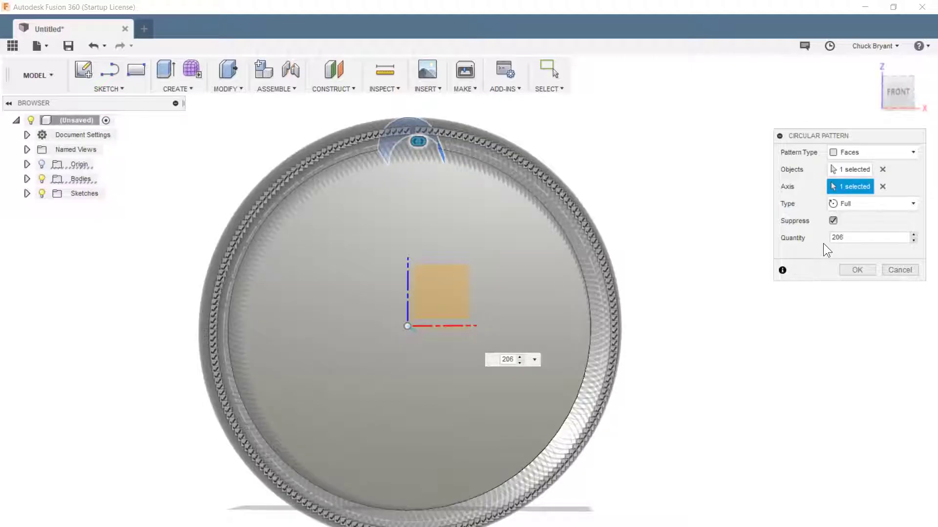
{"action": "key", "text": "BackSpace"}
{"action": "key", "text": "BackSpace"}
{"action": "key", "text": "BackSpace"}
{"action": "type", "text": "6"}
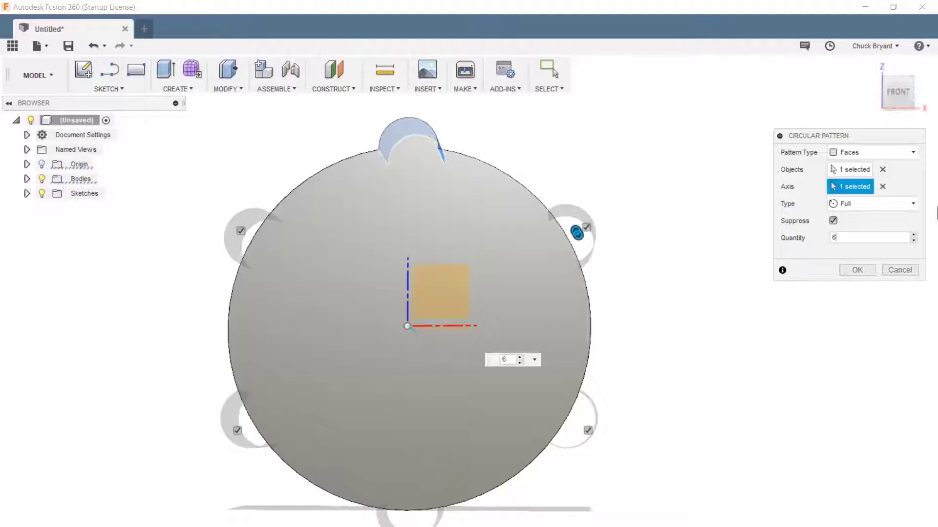
{"action": "key", "text": "BackSpace"}
{"action": "type", "text": "12"}
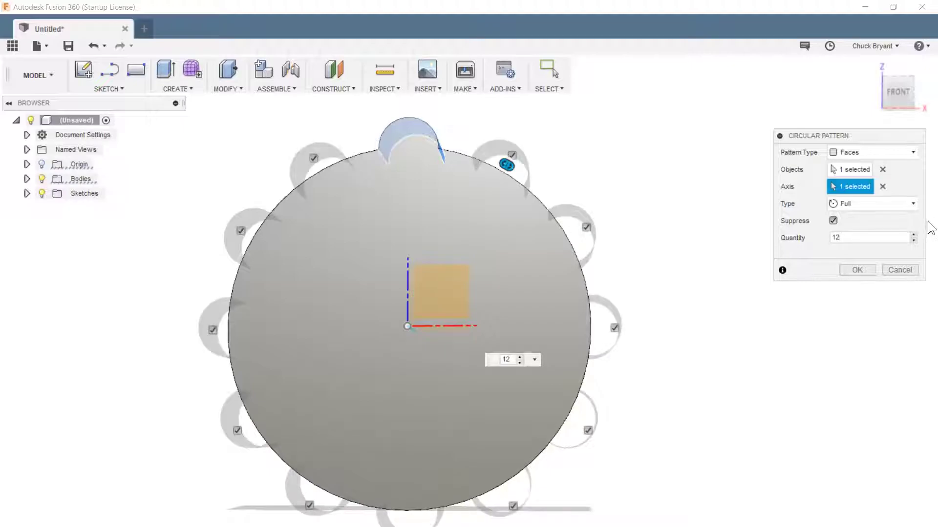
{"action": "key", "text": "Return"}
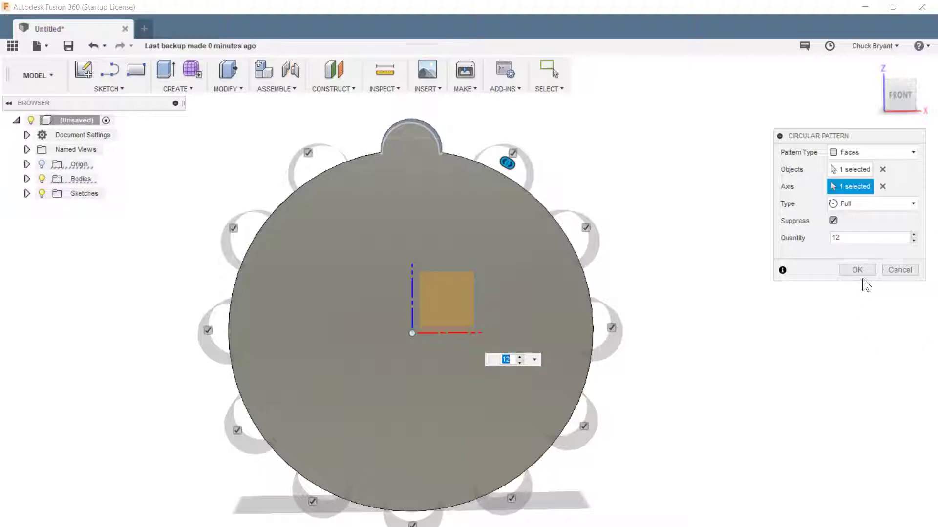
{"action": "left_click", "coordinate": [858, 272]}
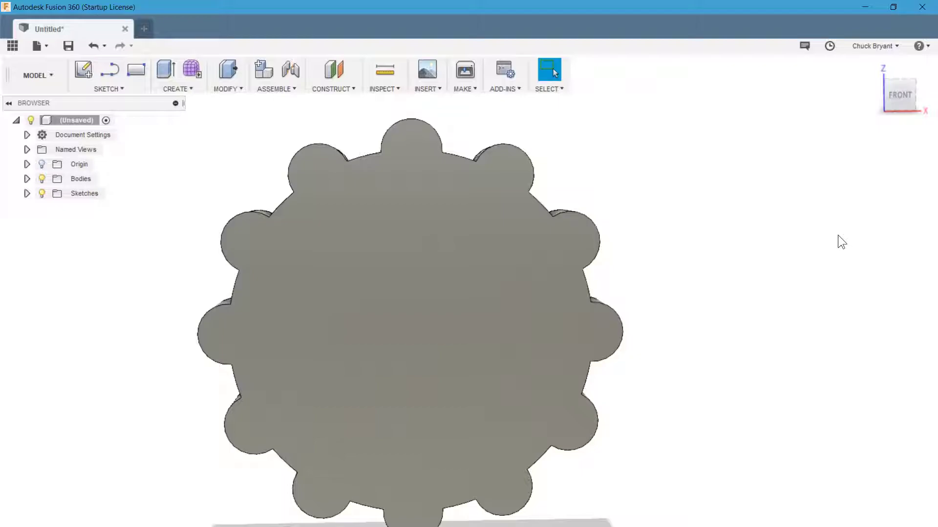
{"action": "mouse_move", "coordinate": [796, 230]}
{"action": "middle_mouse_down", "text": "shift"}
{"action": "mouse_move", "coordinate": [797, 249]}
{"action": "mouse_move", "coordinate": [789, 240]}
{"action": "mouse_move", "coordinate": [796, 230]}
{"action": "middle_mouse_up", "text": "shift"}
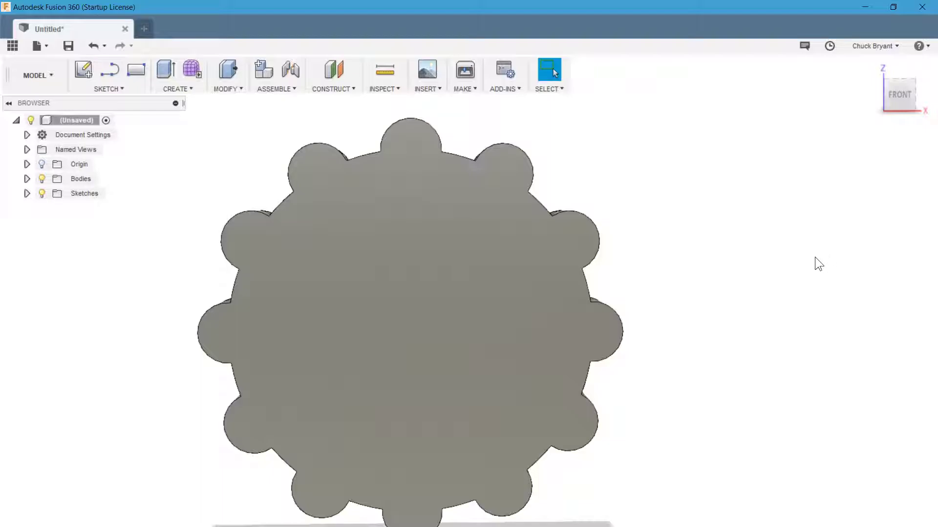
{"action": "middle_click_drag", "start_coordinate": [814, 256], "coordinate": [713, 272], "text": "shift"}
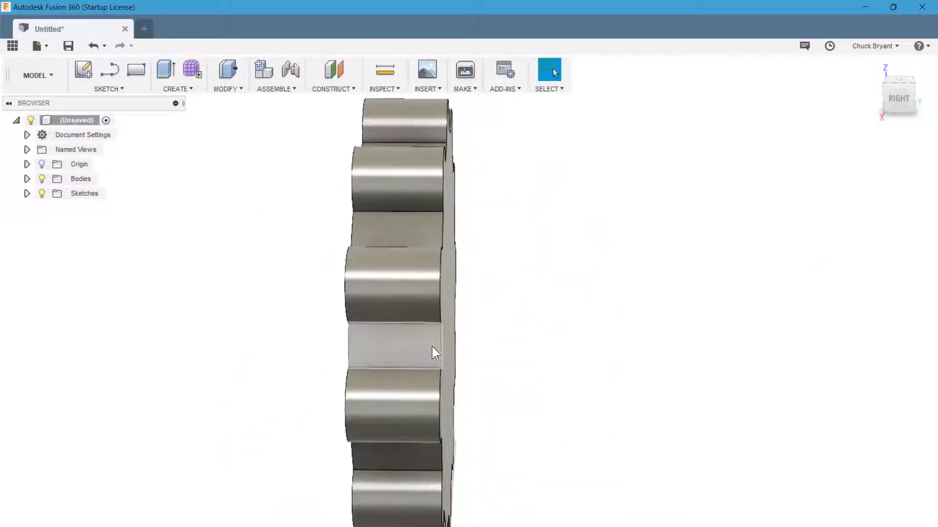
{"action": "scroll", "coordinate": [433, 347], "scroll_direction": "down", "scroll_amount": 2}
{"action": "middle_click_drag", "start_coordinate": [572, 326], "coordinate": [606, 336], "text": "shift"}
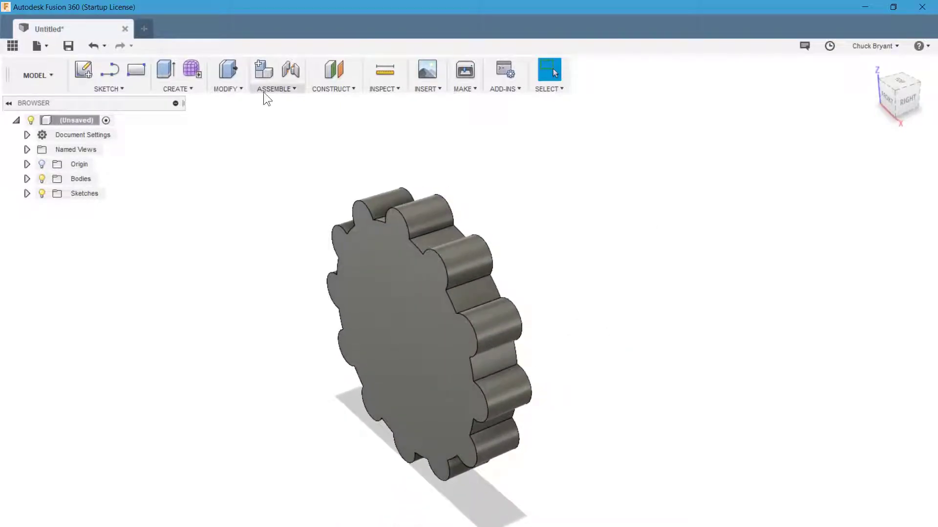
Start a fillet and window-select the 24 edges around one face of the coin.
{"action": "left_click", "coordinate": [232, 89]}
{"action": "left_click", "coordinate": [235, 117]}
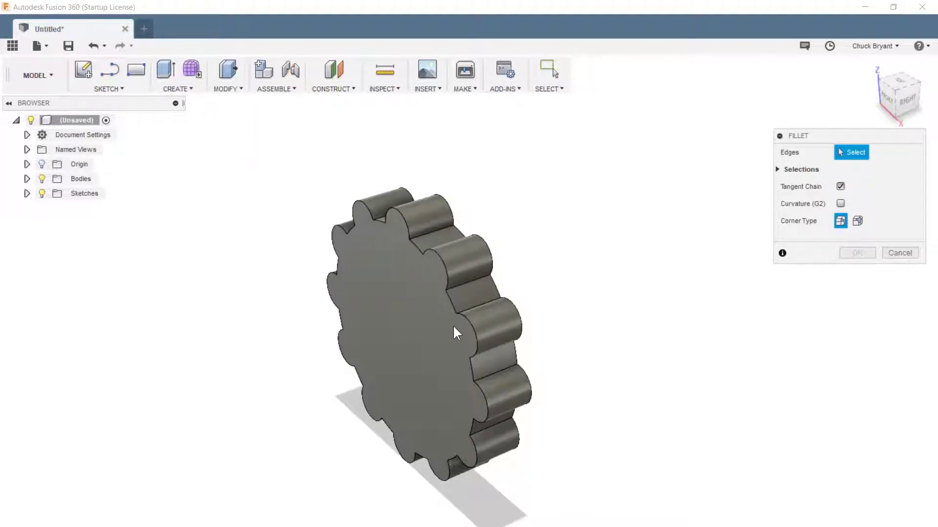
{"action": "middle_click_drag", "start_coordinate": [596, 168], "coordinate": [564, 145], "text": "shift"}
{"action": "left_click_drag", "start_coordinate": [438, 171], "coordinate": [479, 494]}
{"action": "middle_click_drag", "start_coordinate": [664, 350], "coordinate": [645, 373], "text": "shift"}
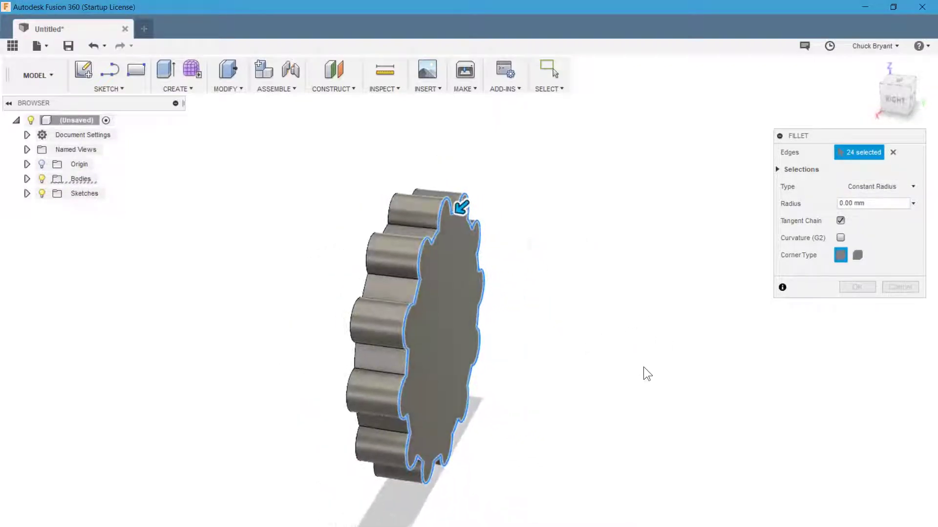
Try a 3 mm radius, then settle on 1 mm and apply the fillet.
{"action": "left_click", "coordinate": [842, 203]}
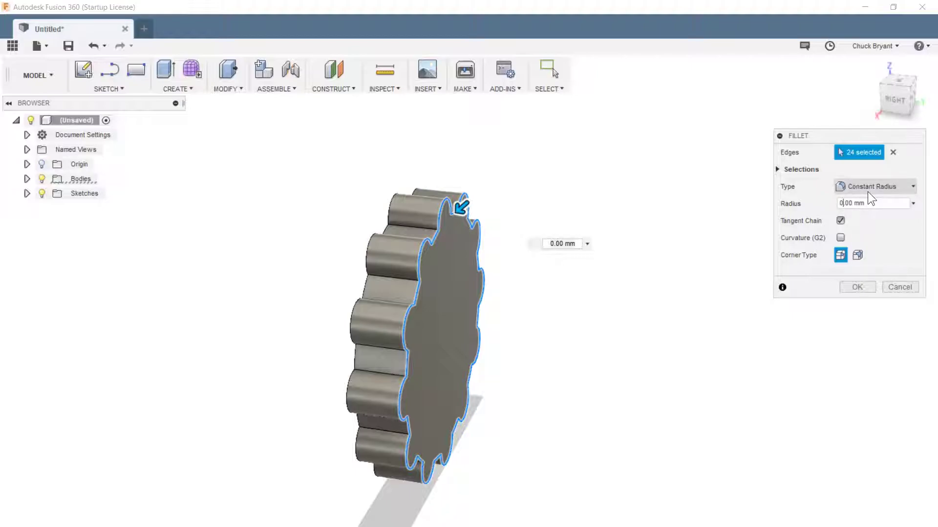
{"action": "key", "text": "BackSpace"}
{"action": "type", "text": "3"}
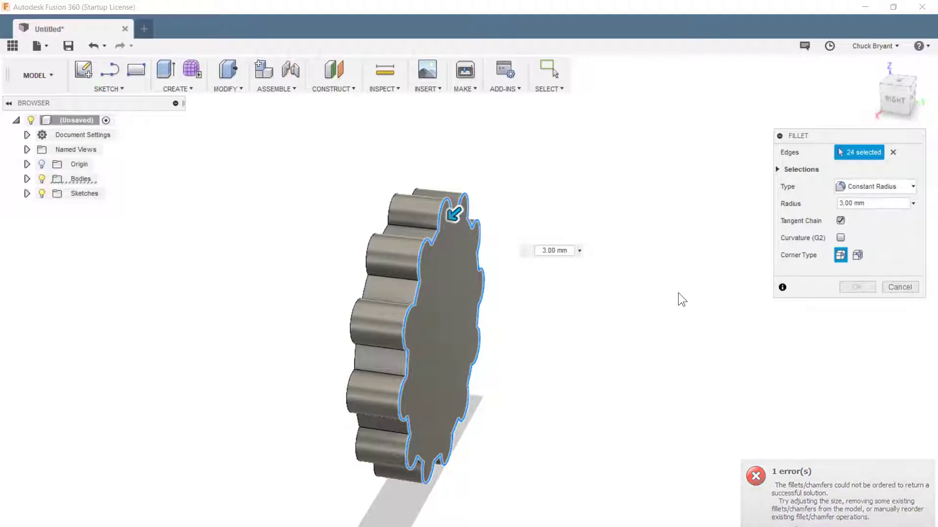
{"action": "mouse_move", "coordinate": [653, 295]}
{"action": "middle_mouse_down", "text": "shift"}
{"action": "mouse_move", "coordinate": [600, 278]}
{"action": "mouse_move", "coordinate": [654, 295]}
{"action": "middle_mouse_up", "text": "shift"}
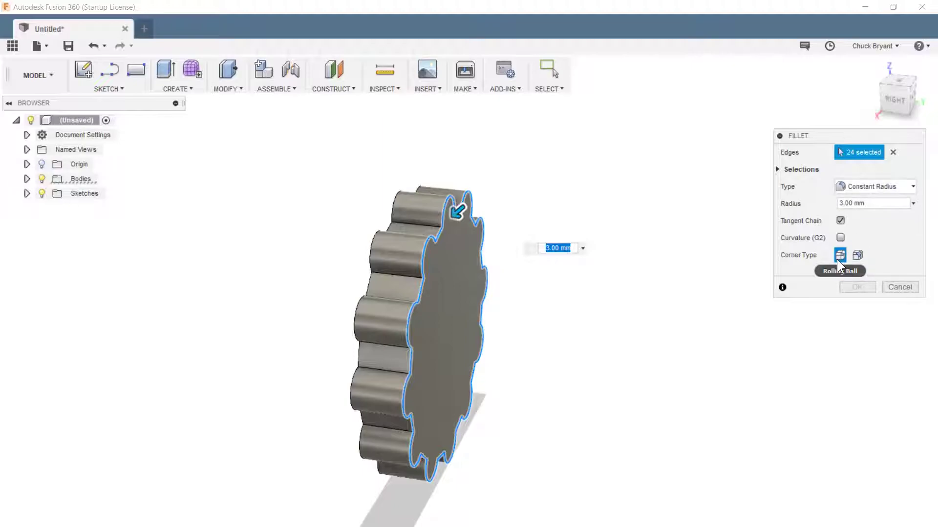
{"action": "type", "text": "1"}
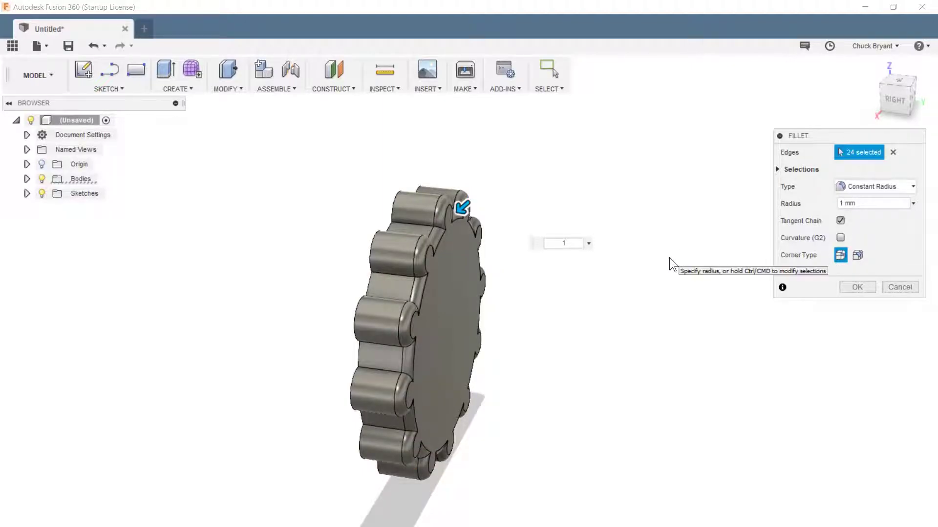
{"action": "middle_click_drag", "start_coordinate": [669, 257], "coordinate": [653, 247], "text": "shift"}
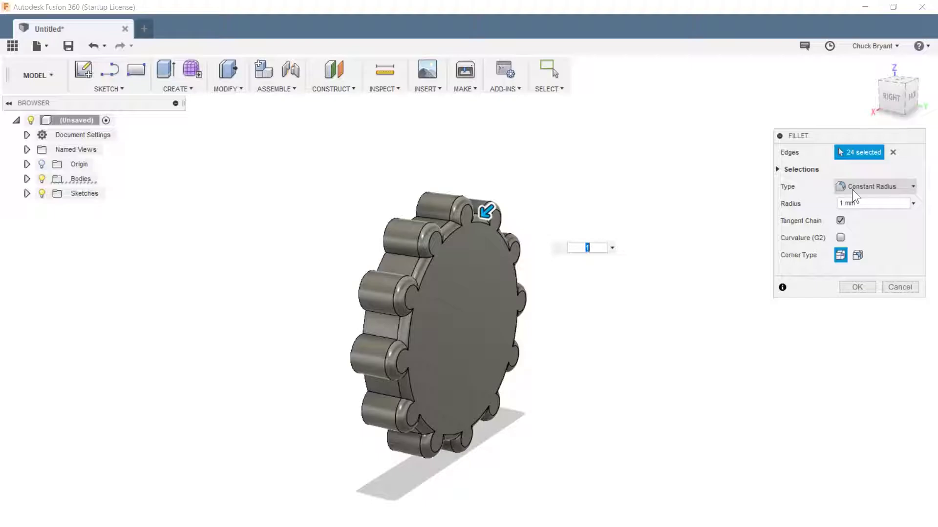
{"action": "middle_click_drag", "start_coordinate": [657, 211], "coordinate": [696, 226], "text": "shift"}
{"action": "left_click", "coordinate": [853, 286]}
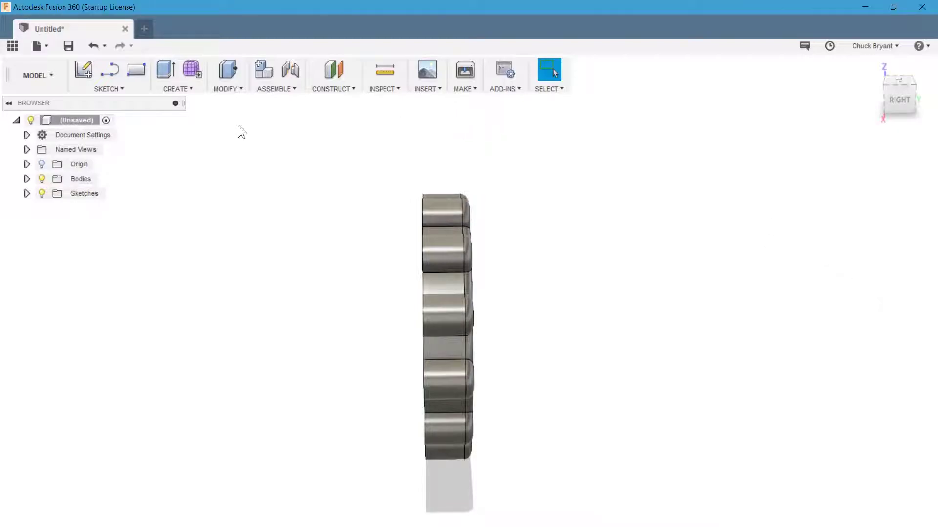
Fillet the 24 edges around the coin's opposite face with a 1 mm radius.
{"action": "left_click", "coordinate": [183, 88]}
{"action": "left_click", "coordinate": [229, 89]}
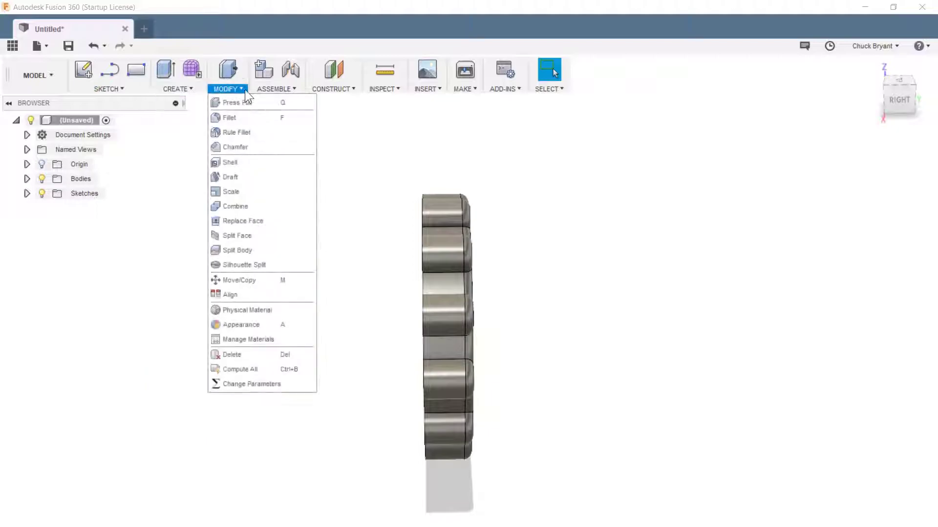
{"action": "left_click", "coordinate": [237, 119]}
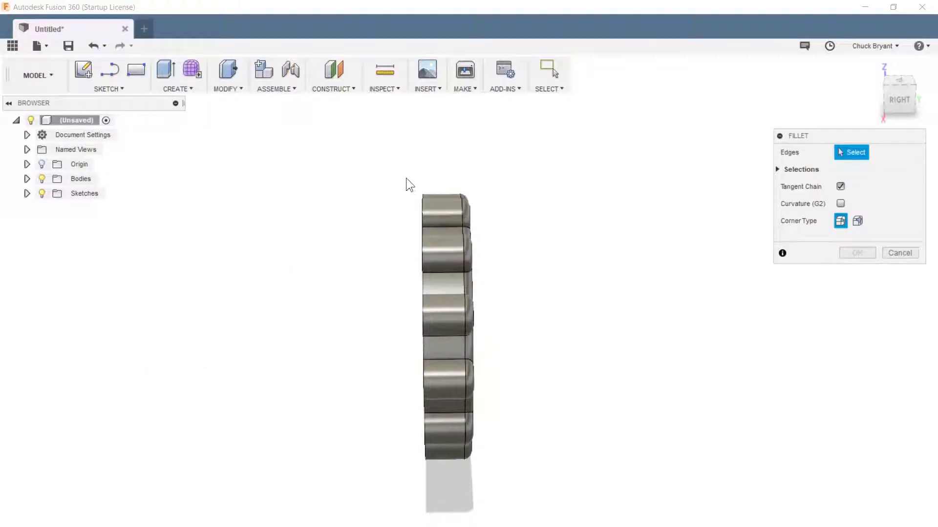
{"action": "left_click_drag", "start_coordinate": [405, 178], "coordinate": [438, 494]}
{"action": "middle_click_drag", "start_coordinate": [542, 278], "coordinate": [578, 289], "text": "shift"}
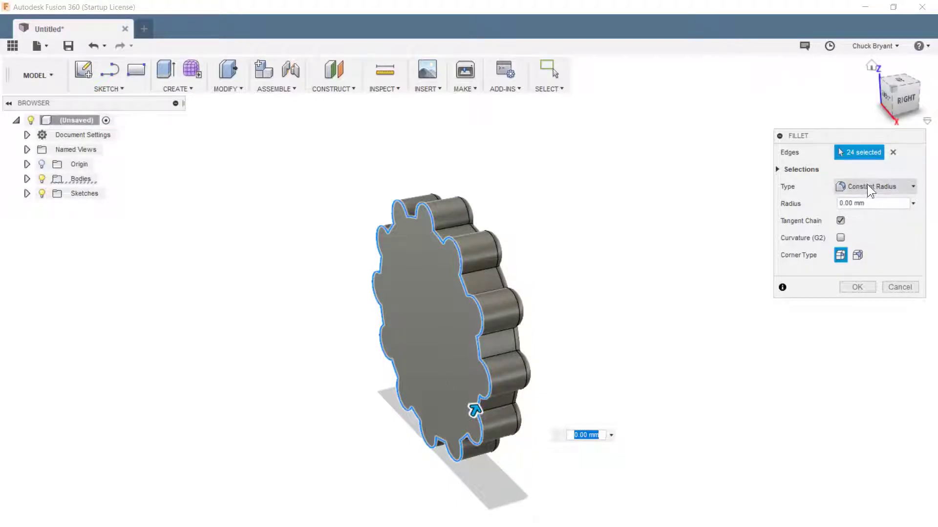
{"action": "left_click", "coordinate": [844, 202]}
{"action": "key", "text": "BackSpace"}
{"action": "type", "text": "2"}
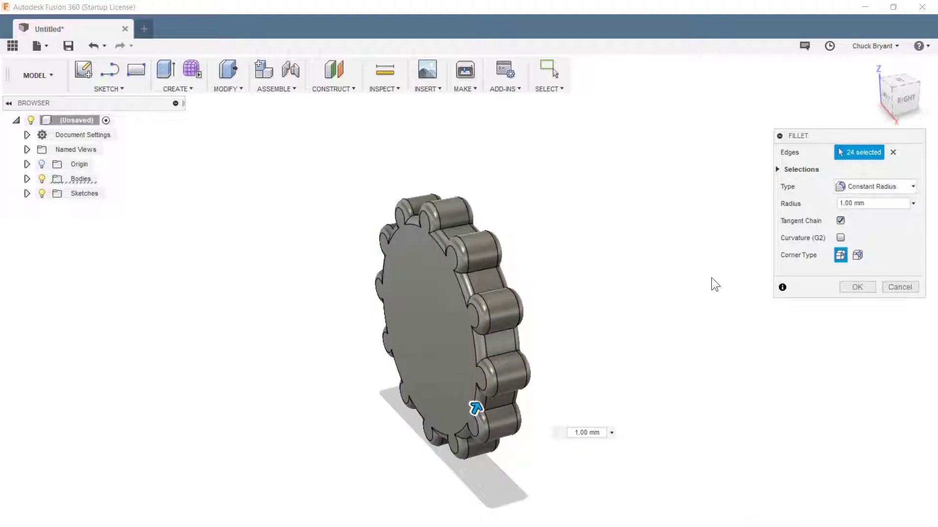
{"action": "middle_click_drag", "start_coordinate": [711, 278], "coordinate": [753, 252], "text": "shift"}
{"action": "left_click", "coordinate": [860, 288]}
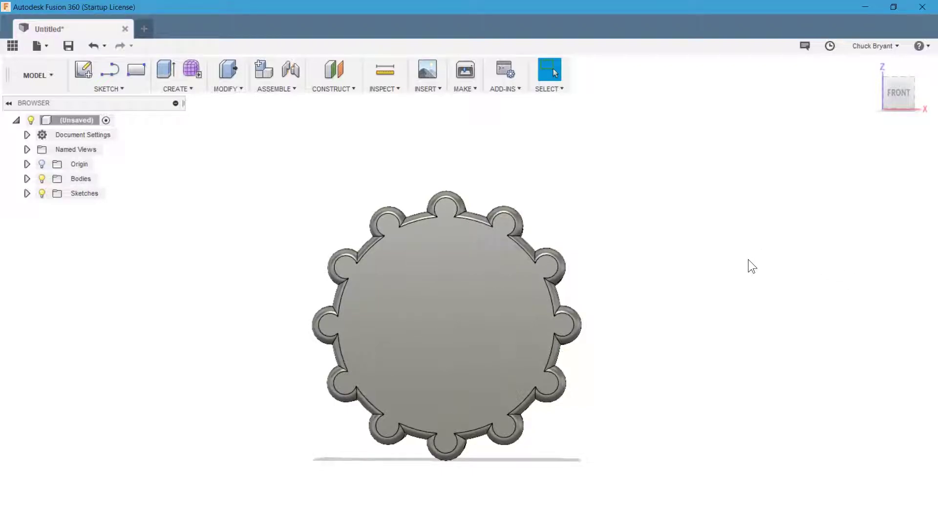
Orbit the coin to a side view to check the fillets, then return to selection mode.
{"action": "mouse_move", "coordinate": [749, 259]}
{"action": "middle_mouse_down", "text": "shift"}
{"action": "mouse_move", "coordinate": [704, 293]}
{"action": "mouse_move", "coordinate": [592, 269]}
{"action": "mouse_move", "coordinate": [665, 296]}
{"action": "mouse_move", "coordinate": [718, 280]}
{"action": "mouse_move", "coordinate": [743, 244]}
{"action": "mouse_move", "coordinate": [761, 271]}
{"action": "middle_mouse_up", "text": "shift"}
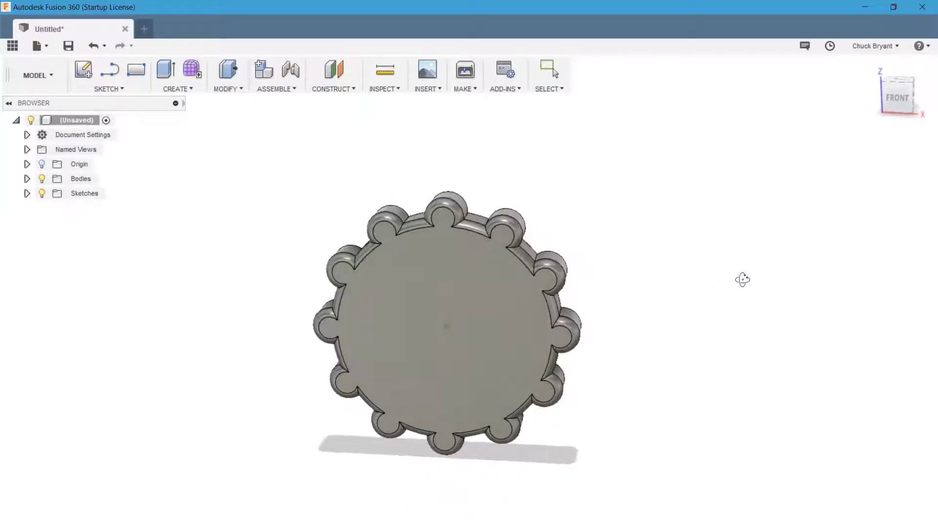
{"action": "key", "text": "Escape"}
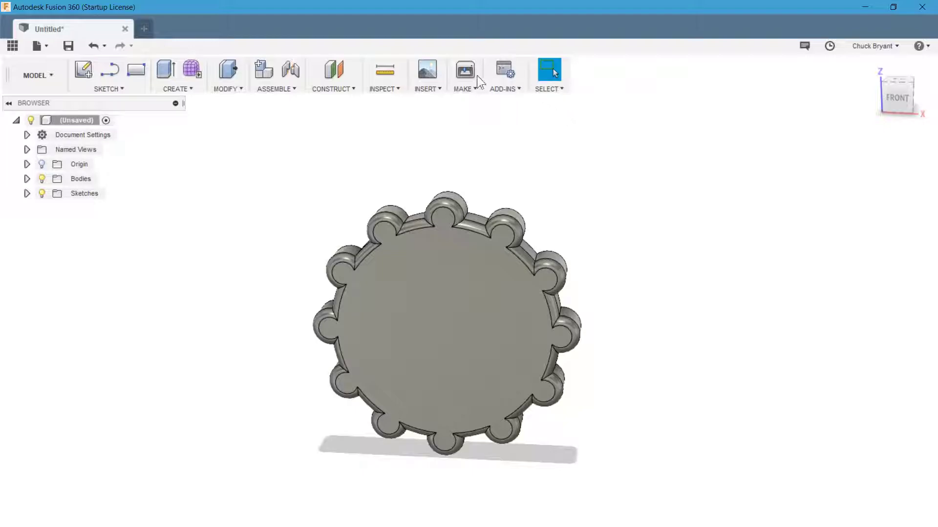
Insert the hog2-fixed.svg file from Downloads onto the coin's front face.
{"action": "left_click", "coordinate": [432, 90]}
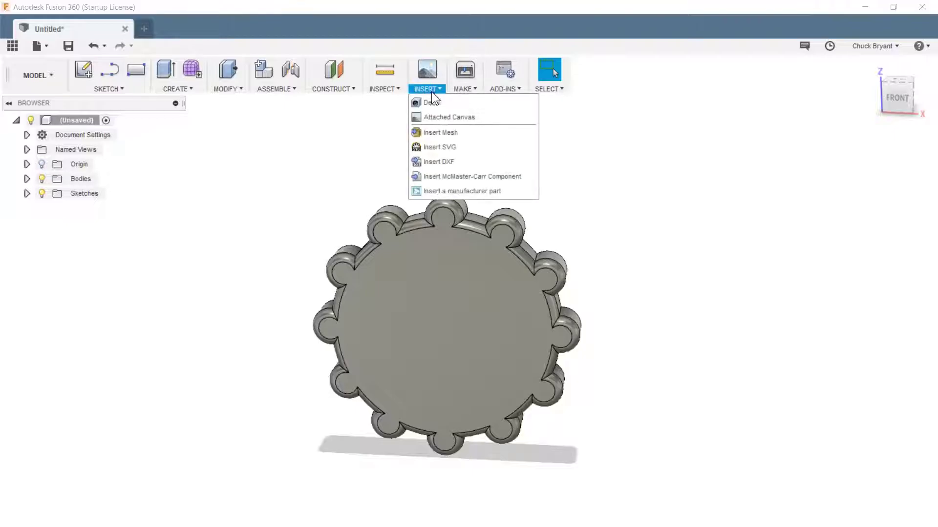
{"action": "left_click", "coordinate": [435, 147]}
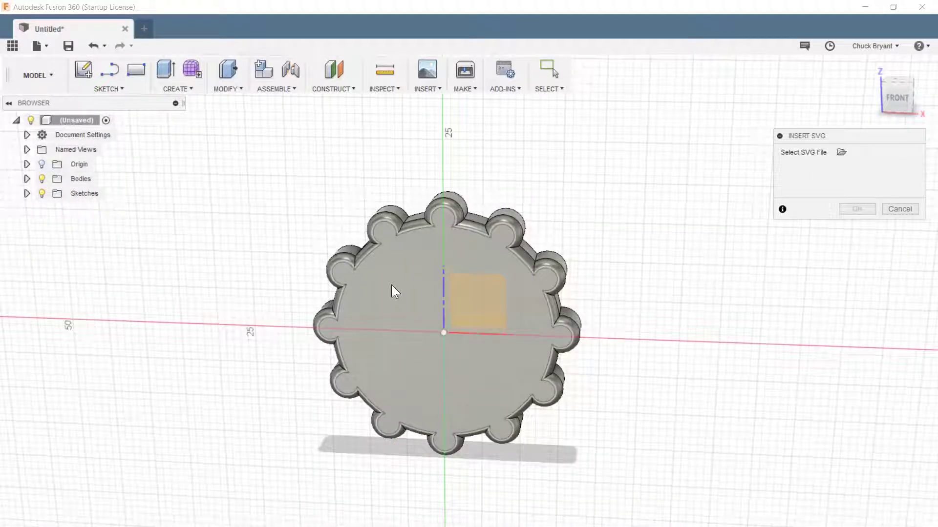
{"action": "left_click", "coordinate": [393, 286]}
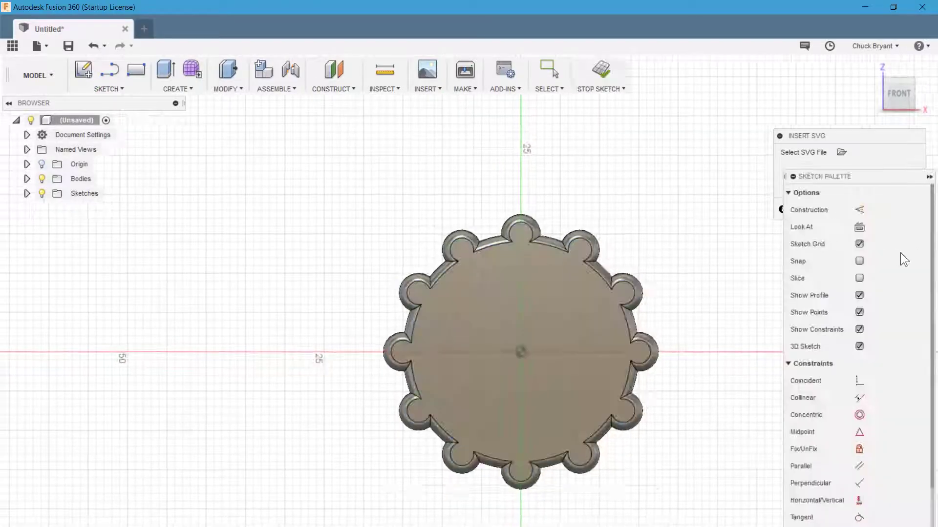
{"action": "left_click", "coordinate": [841, 152]}
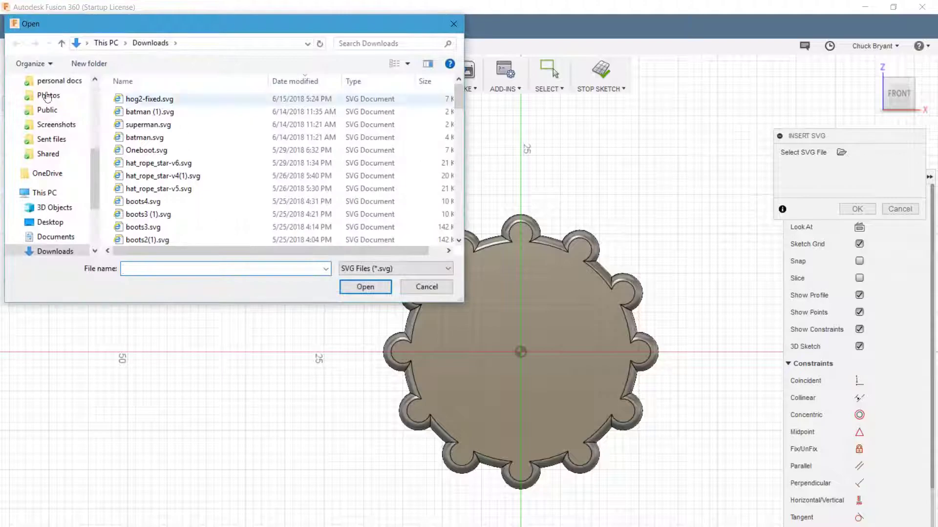
{"action": "left_click", "coordinate": [189, 100]}
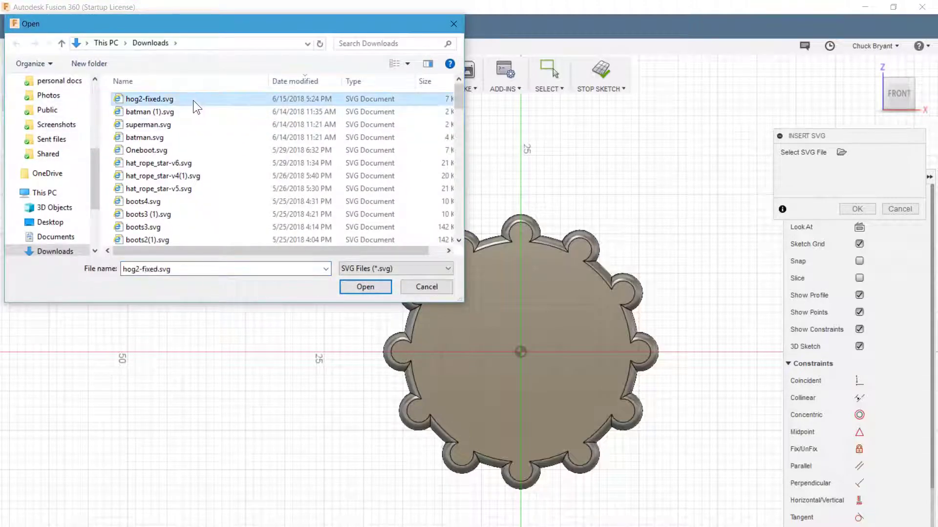
{"action": "left_click", "coordinate": [356, 288]}
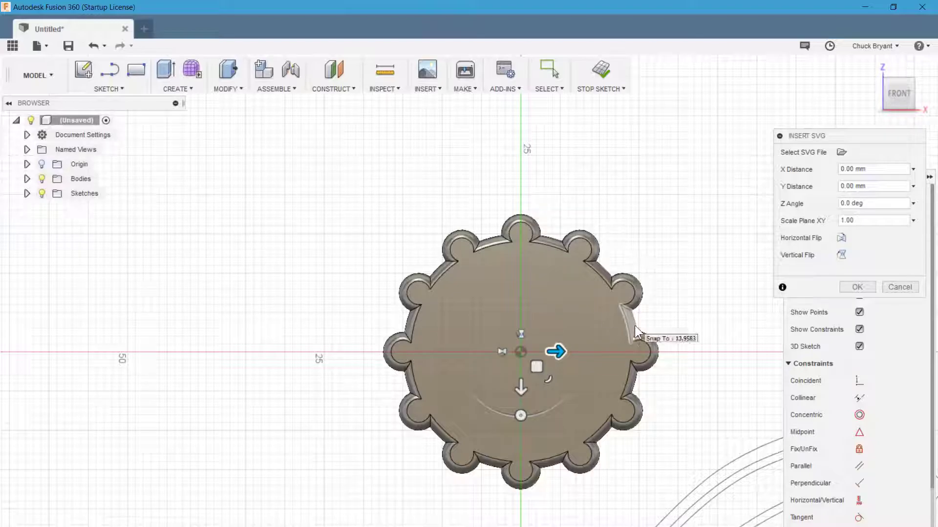
Shrink the hog logo and move it up-left to sit centred on the coin face.
{"action": "scroll", "coordinate": [634, 325], "scroll_direction": "down", "scroll_amount": 5}
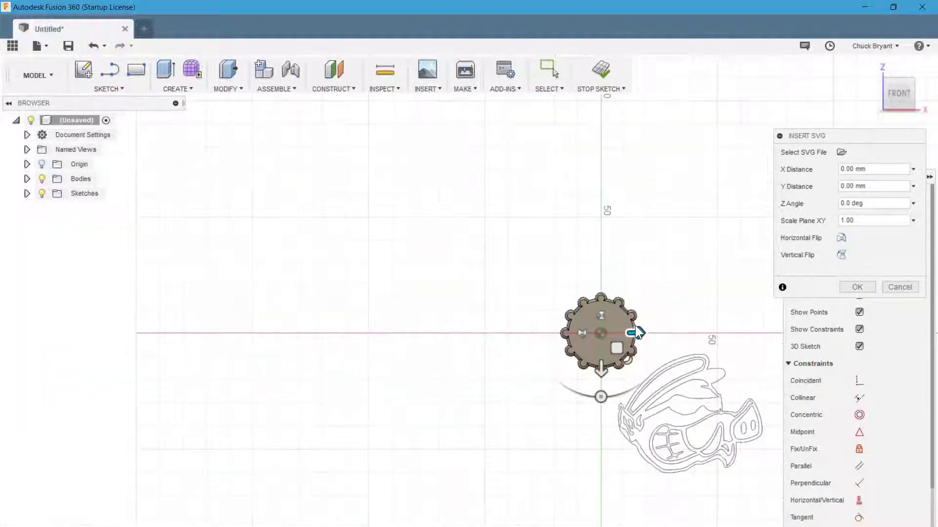
{"action": "scroll", "coordinate": [636, 326], "scroll_direction": "up", "scroll_amount": 2}
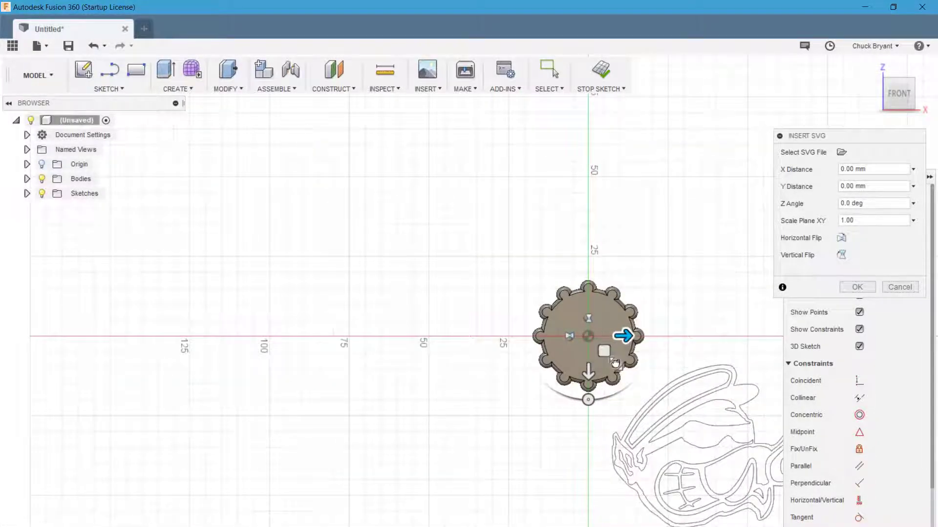
{"action": "left_click_drag", "start_coordinate": [615, 364], "coordinate": [587, 354]}
{"action": "mouse_move", "coordinate": [666, 323]}
{"action": "middle_mouse_down"}
{"action": "mouse_move", "coordinate": [456, 308]}
{"action": "mouse_move", "coordinate": [527, 315]}
{"action": "middle_mouse_up"}
{"action": "scroll", "coordinate": [444, 326], "scroll_direction": "up", "scroll_amount": 3}
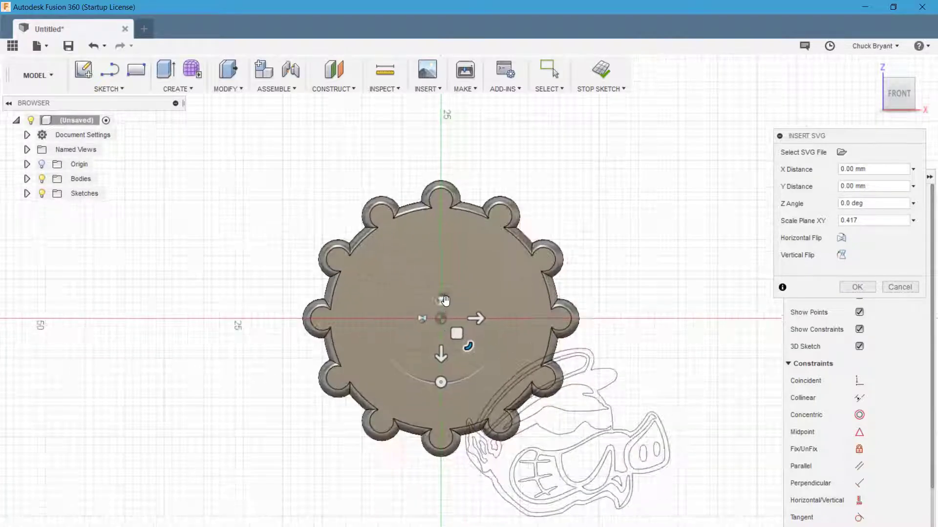
{"action": "left_click_drag", "start_coordinate": [456, 332], "coordinate": [333, 221]}
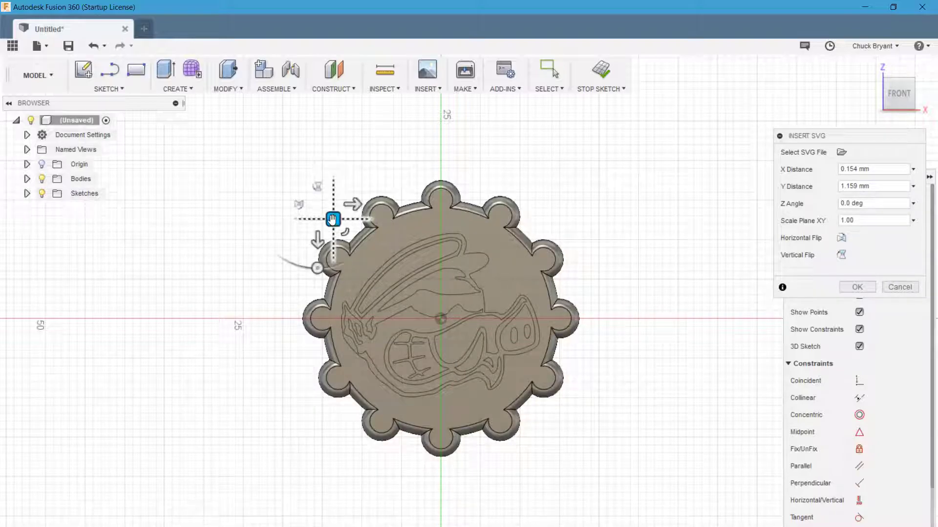
Commit the placed hog logo as sketch curves and check it from an angle.
{"action": "left_click", "coordinate": [857, 287]}
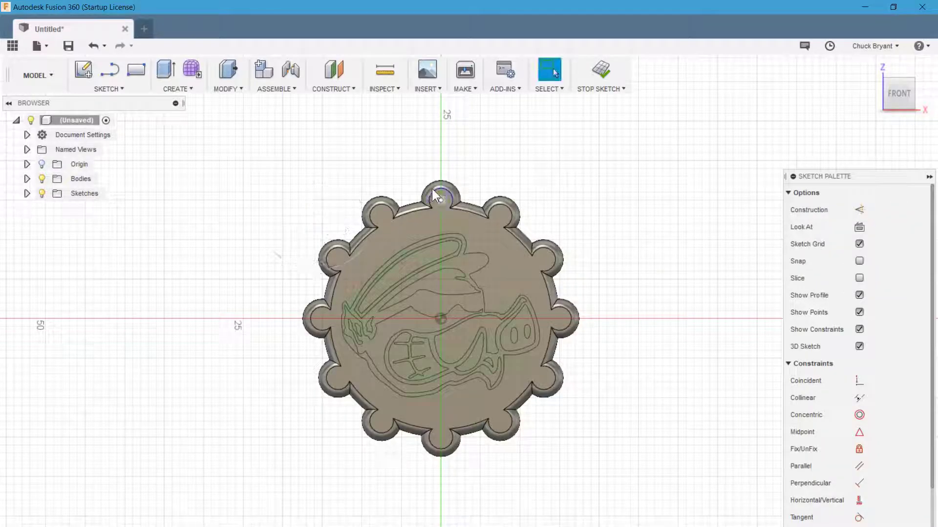
{"action": "middle_click_drag", "start_coordinate": [708, 210], "coordinate": [692, 227], "text": "shift"}
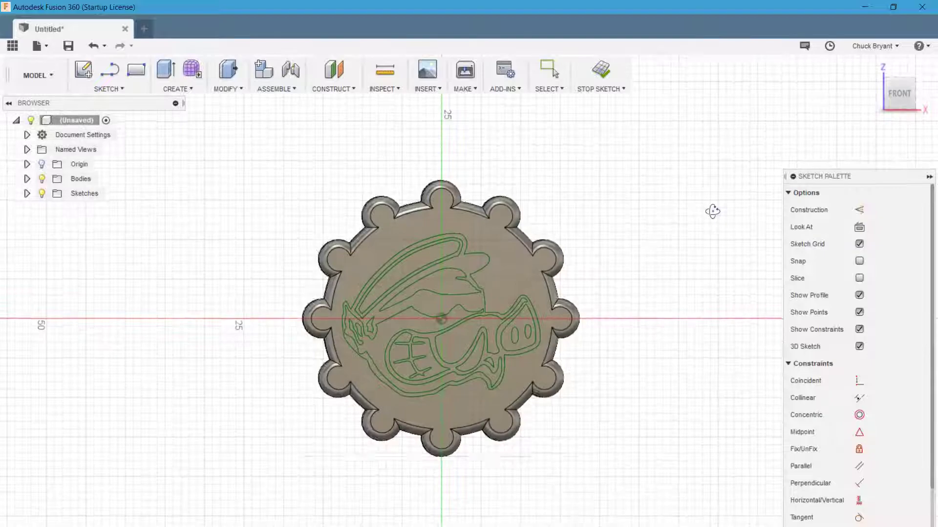
{"action": "key", "text": "Escape"}
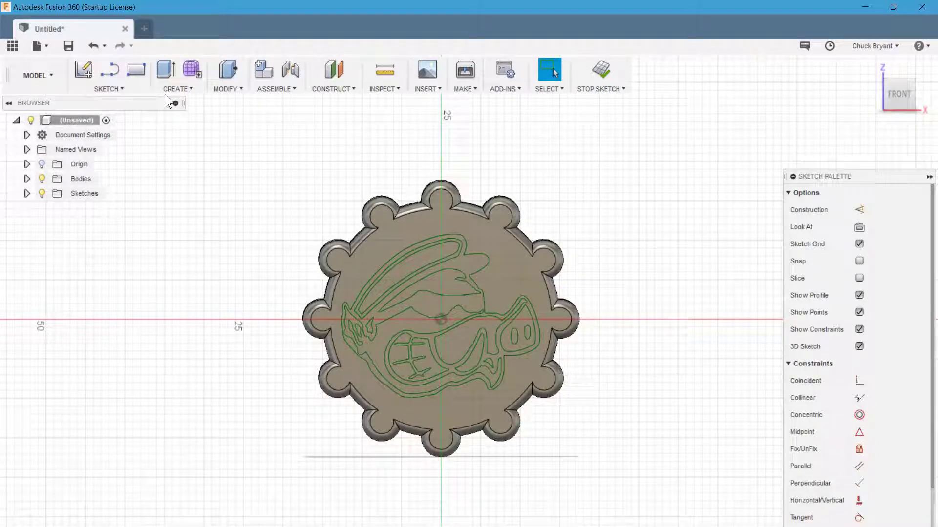
Extrude the pig's eyes, side profile and main outline as a -1 mm cut into the coin.
{"action": "key", "text": "e"}
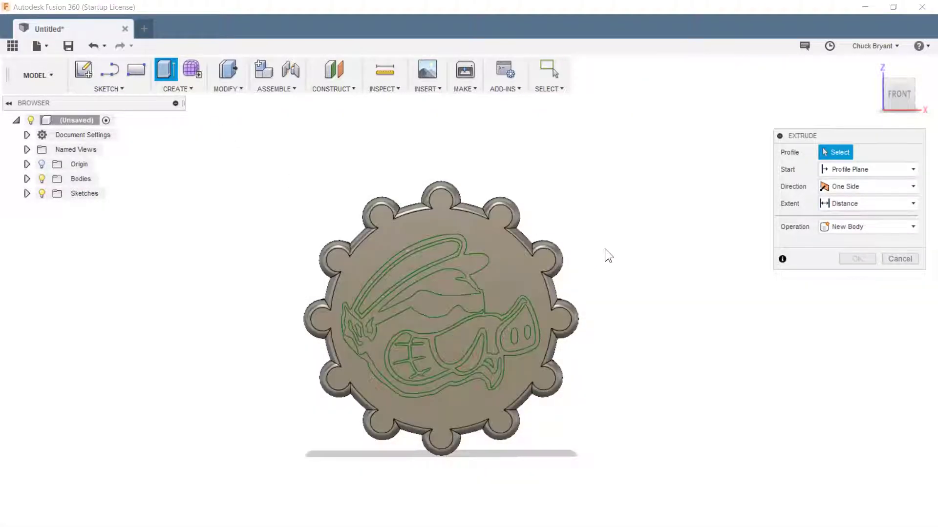
{"action": "scroll", "coordinate": [414, 283], "scroll_direction": "up", "scroll_amount": 5}
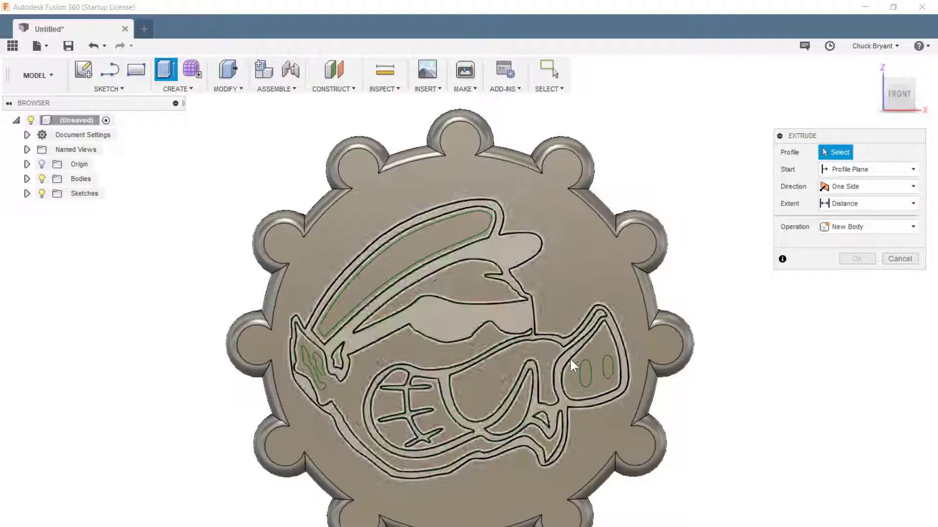
{"action": "left_click", "coordinate": [587, 376]}
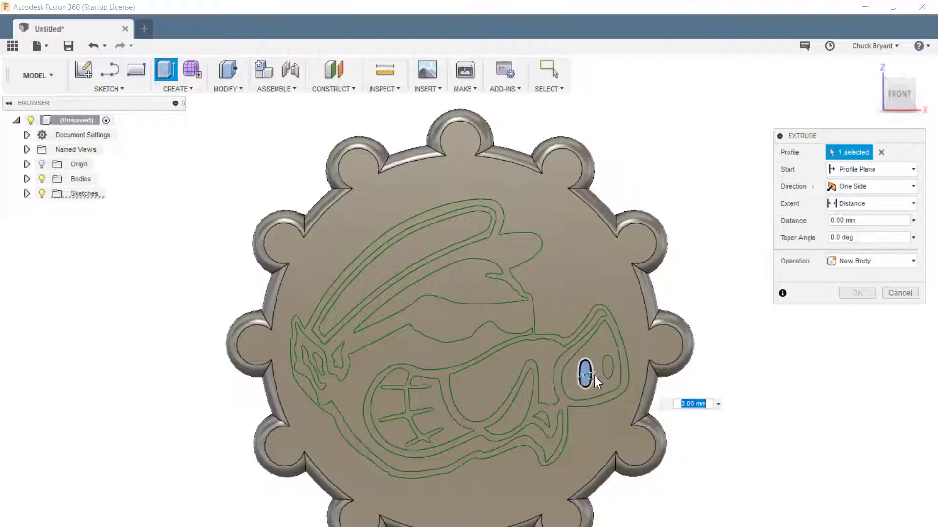
{"action": "left_click", "coordinate": [611, 368]}
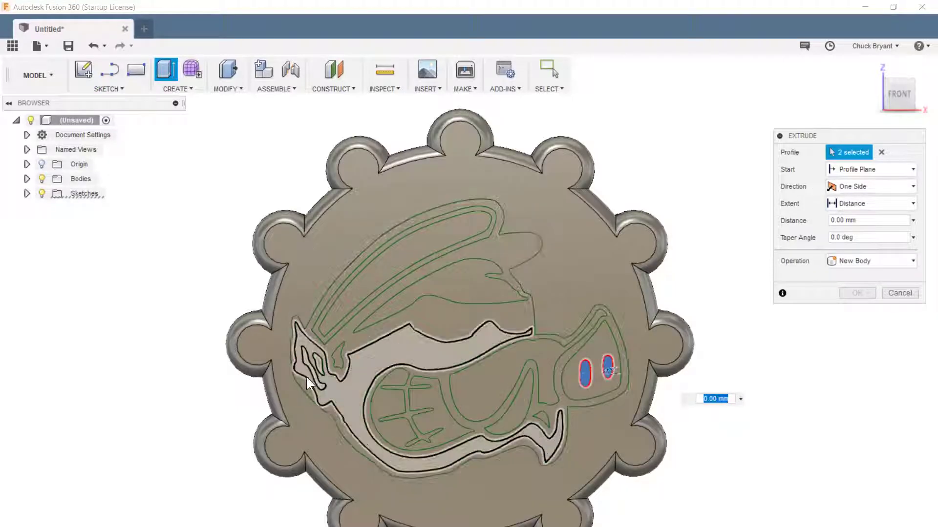
{"action": "left_click", "coordinate": [306, 356]}
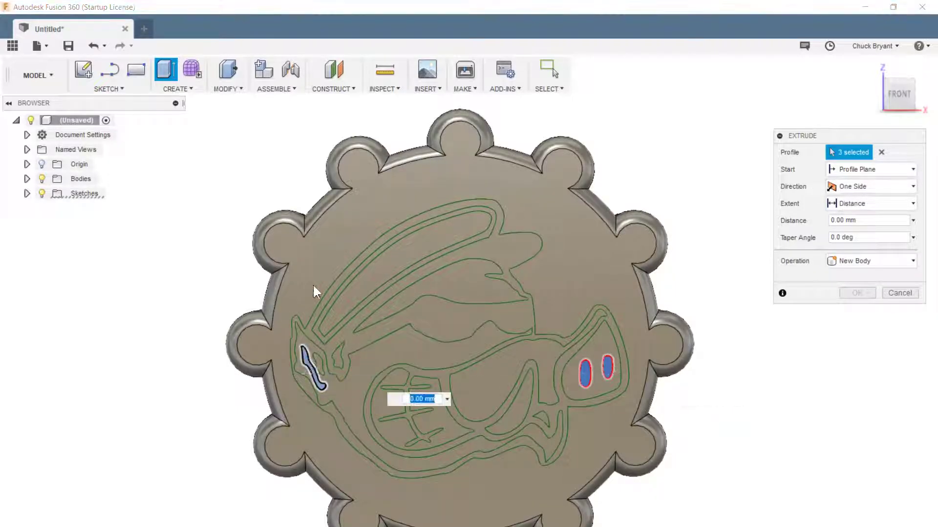
{"action": "left_click", "coordinate": [508, 244]}
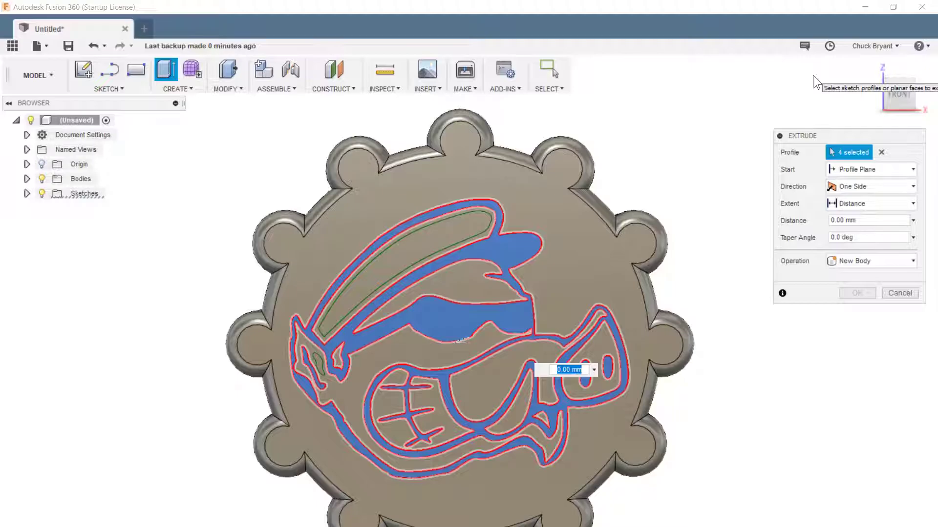
{"action": "type", "text": "-1"}
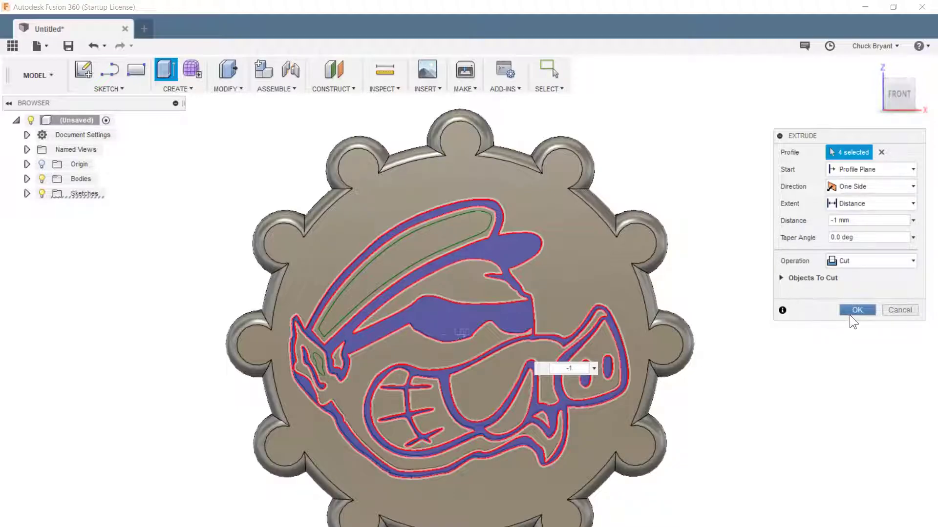
{"action": "left_click", "coordinate": [857, 310]}
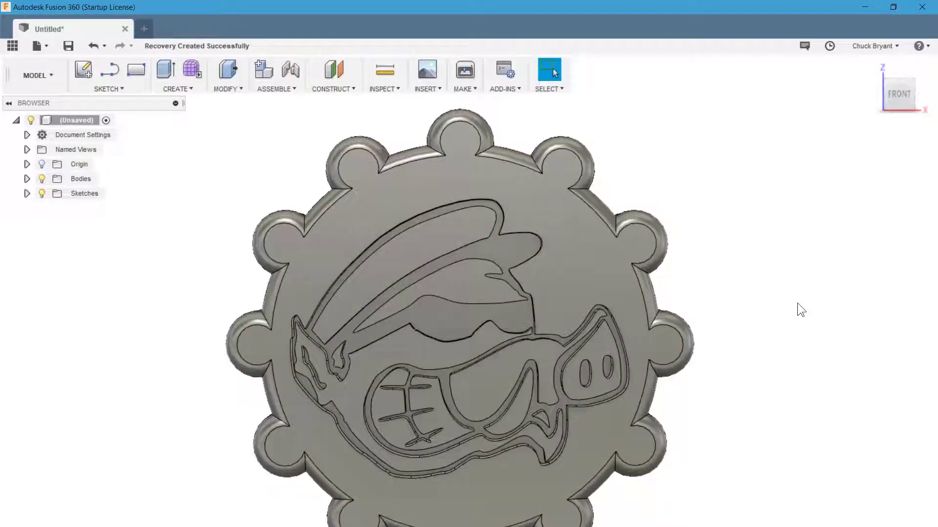
Orbit the view around the coin toward its plain back face.
{"action": "middle_click_drag", "start_coordinate": [797, 303], "coordinate": [607, 321], "text": "shift"}
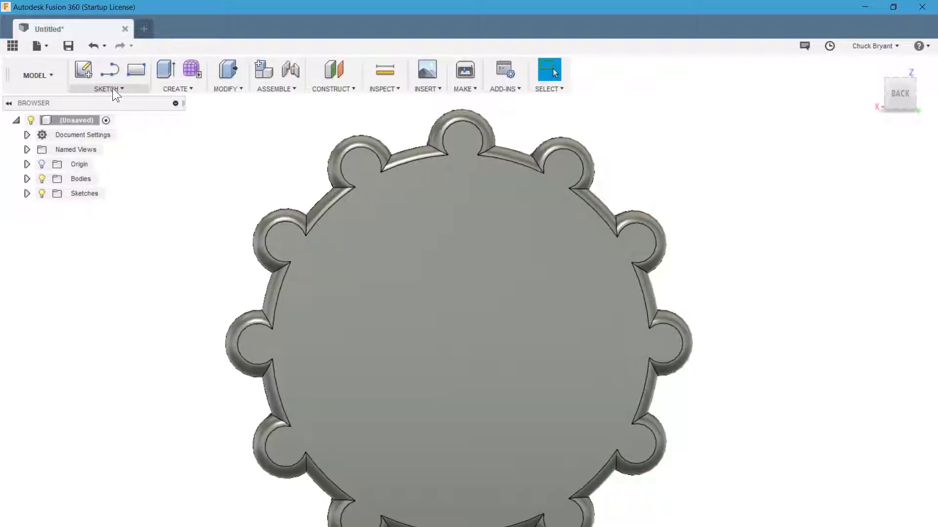
Start a new sketch on the coin's back face and pick the Text tool.
{"action": "left_click", "coordinate": [83, 69]}
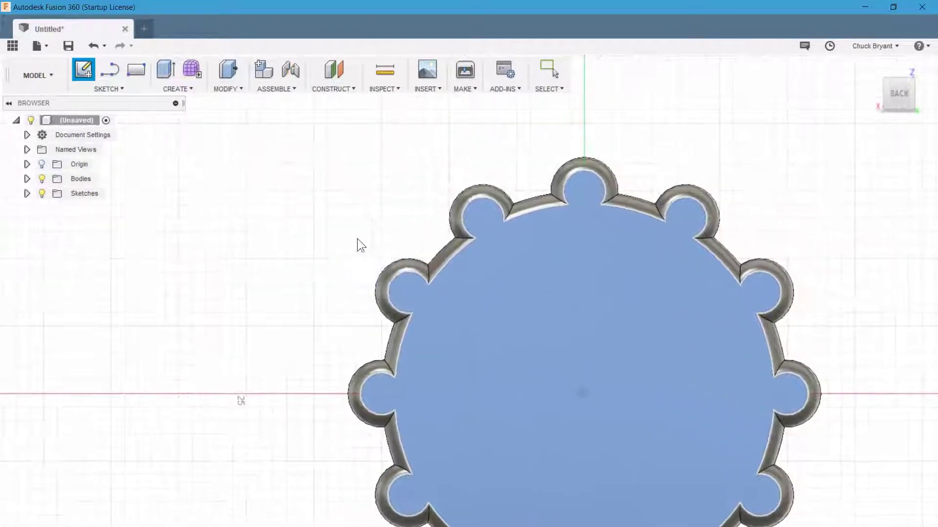
{"action": "left_click", "coordinate": [357, 242]}
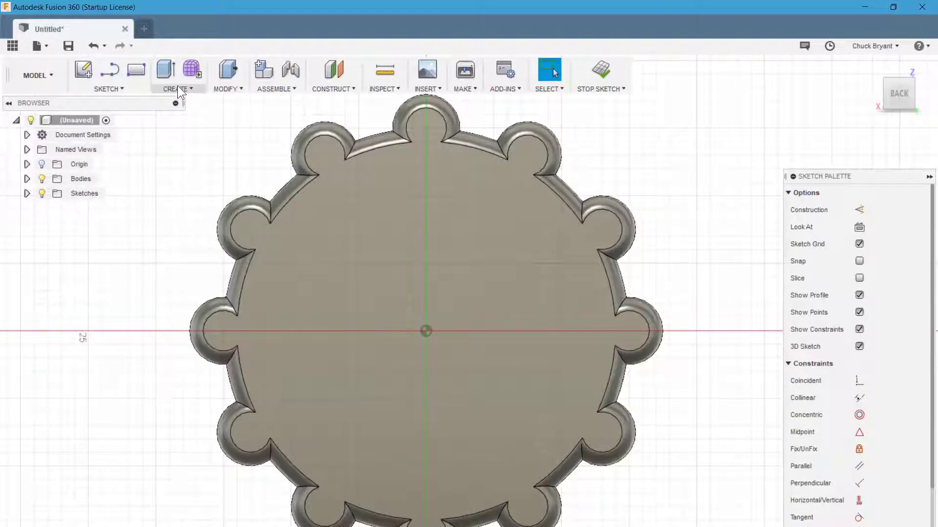
{"action": "left_click", "coordinate": [109, 89]}
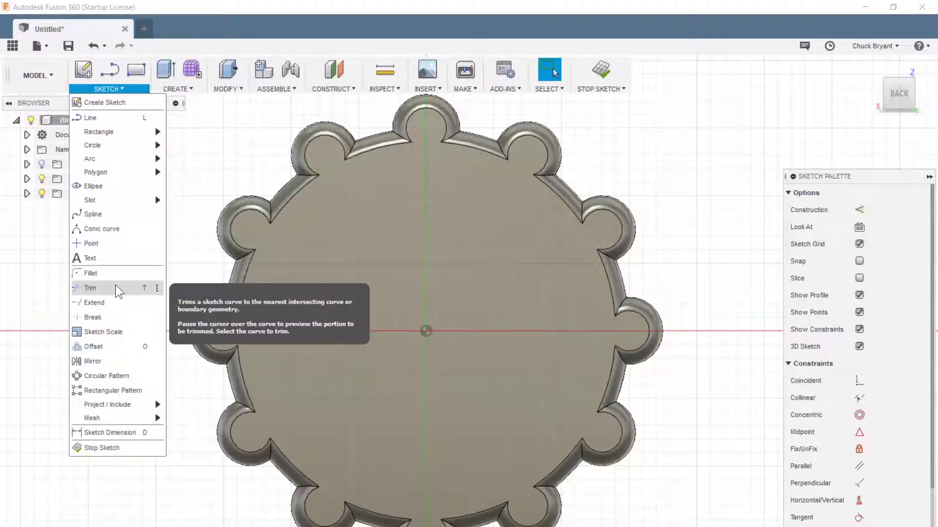
{"action": "left_click", "coordinate": [109, 260]}
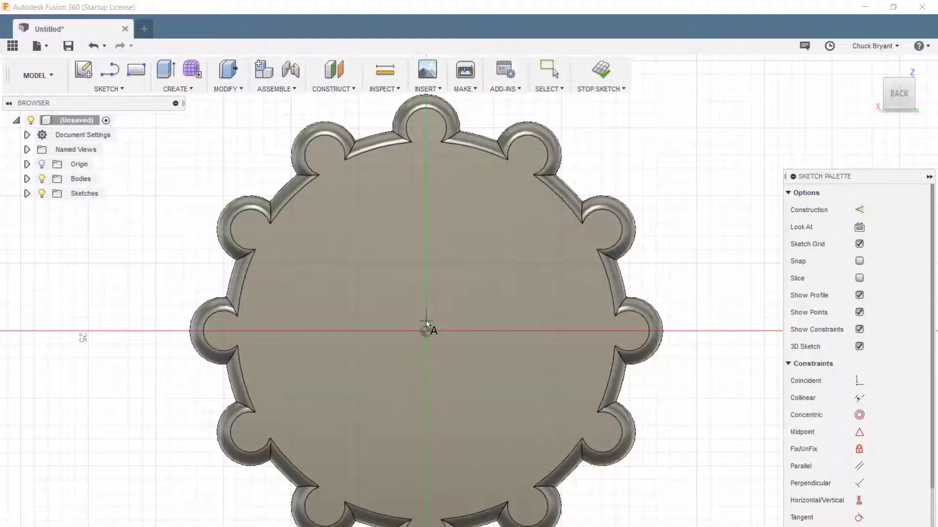
Place sketch text at the origin reading Ender, with a 6 mm height.
{"action": "left_click", "coordinate": [429, 332]}
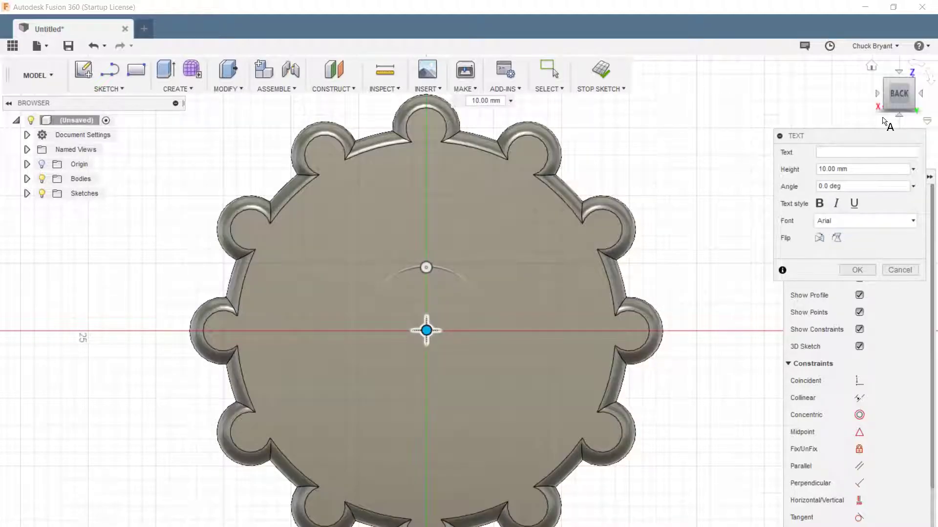
{"action": "left_click_drag", "start_coordinate": [872, 138], "coordinate": [733, 107]}
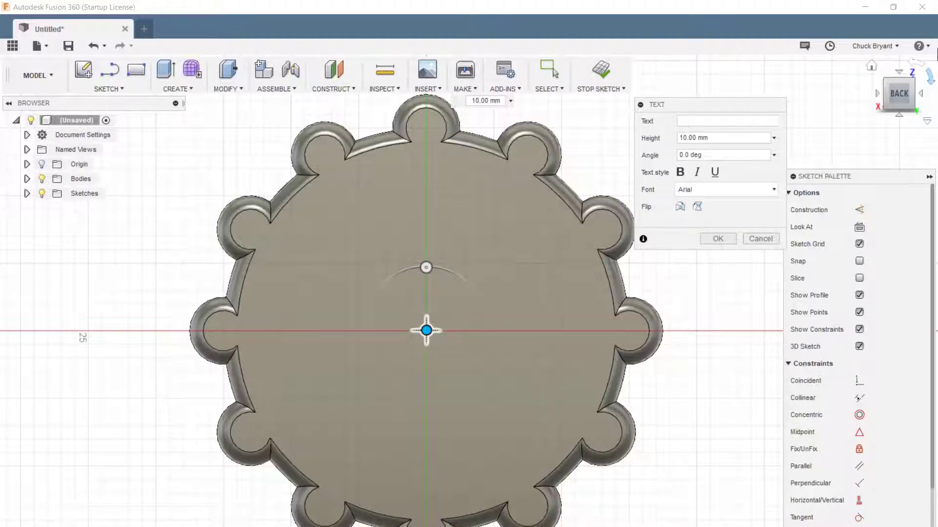
{"action": "left_click", "coordinate": [694, 119]}
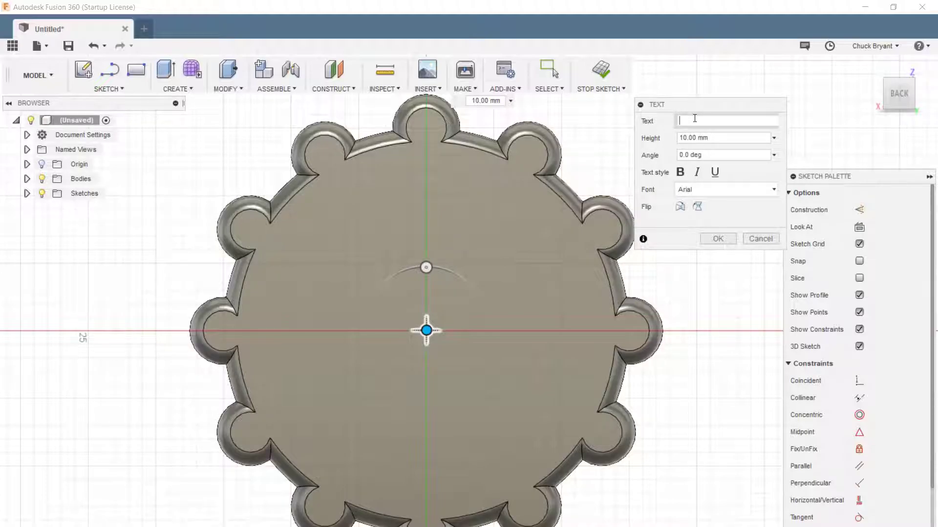
{"action": "type", "text": "Emd"}
{"action": "type", "text": "er"}
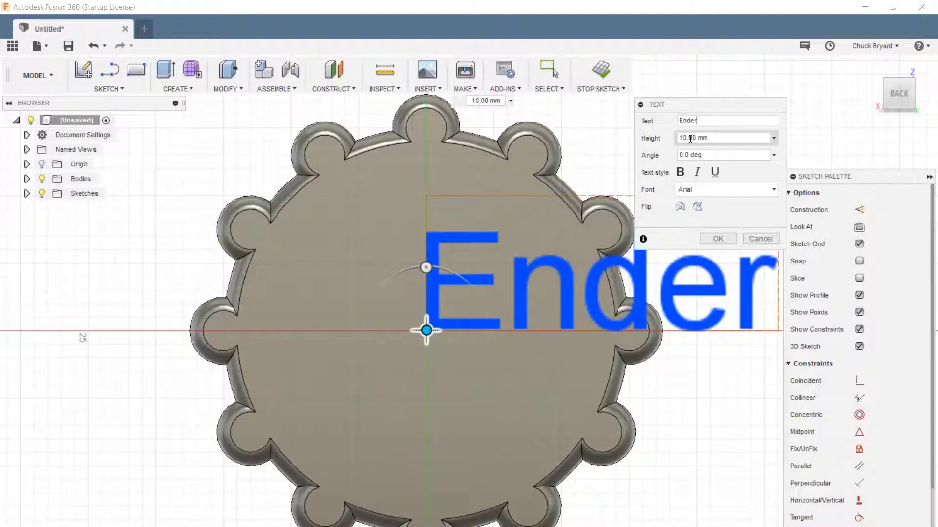
{"action": "left_click_drag", "start_coordinate": [687, 139], "coordinate": [679, 139]}
{"action": "type", "text": "6"}
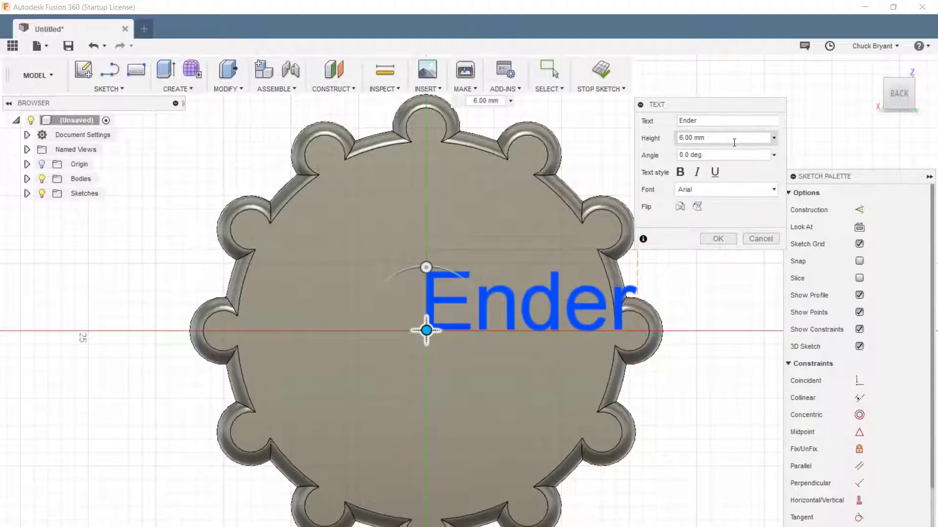
Try the Black Rose, Calibri and Carlito fonts, then settle on Duralith.
{"action": "left_click", "coordinate": [739, 194]}
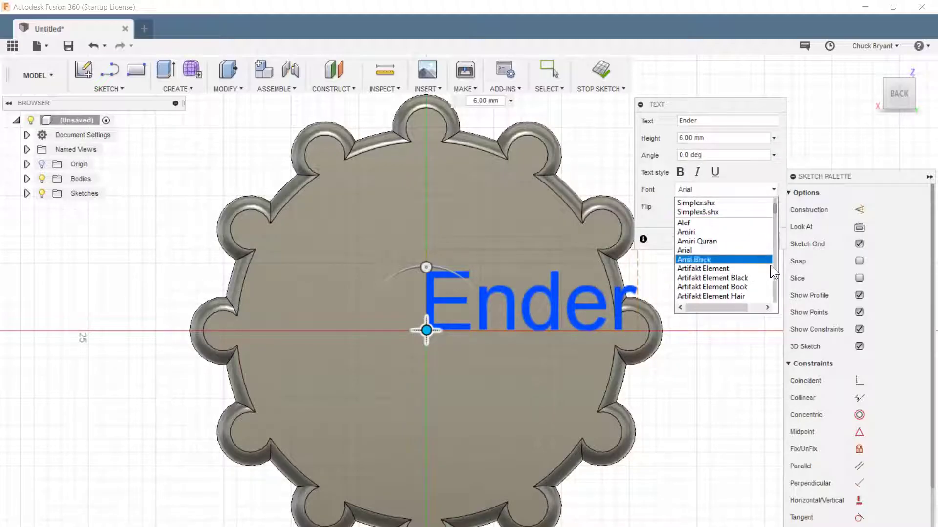
{"action": "scroll", "coordinate": [775, 290], "scroll_direction": "down", "scroll_amount": 3}
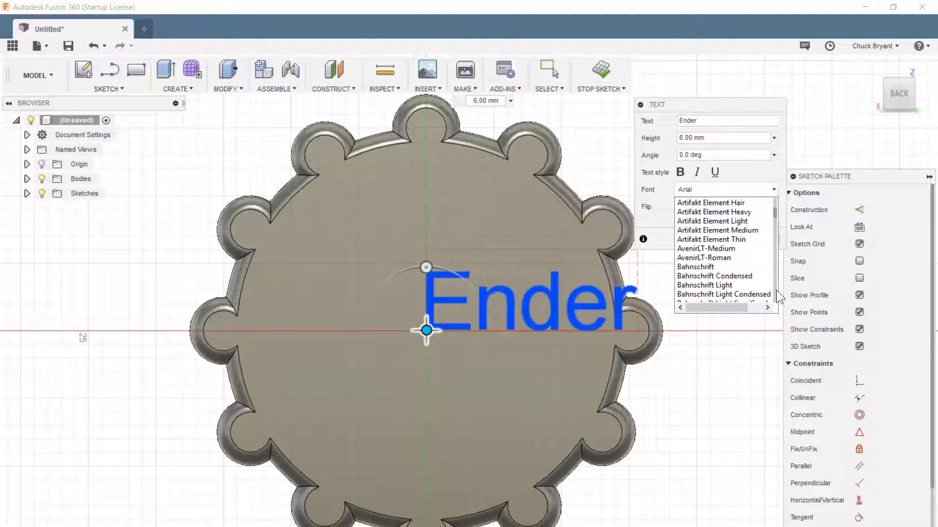
{"action": "scroll", "coordinate": [776, 290], "scroll_direction": "down", "scroll_amount": 4}
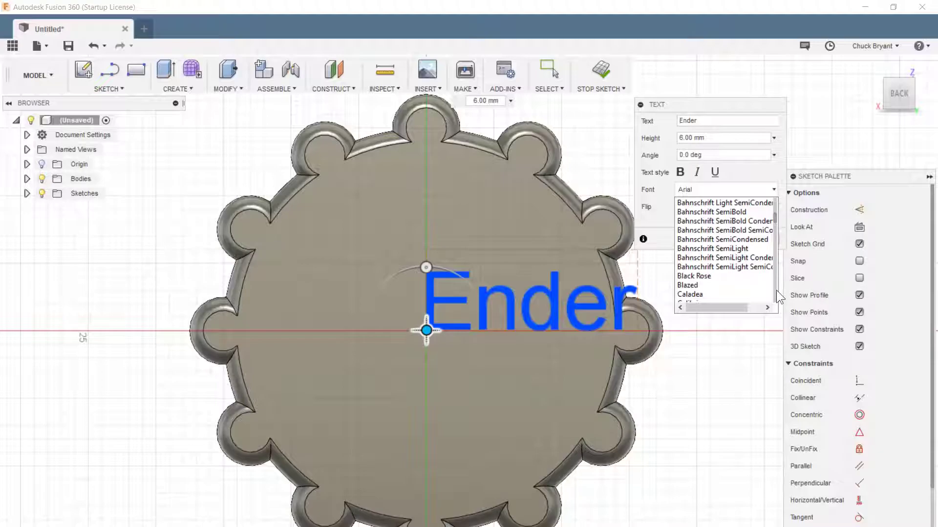
{"action": "left_click", "coordinate": [725, 274]}
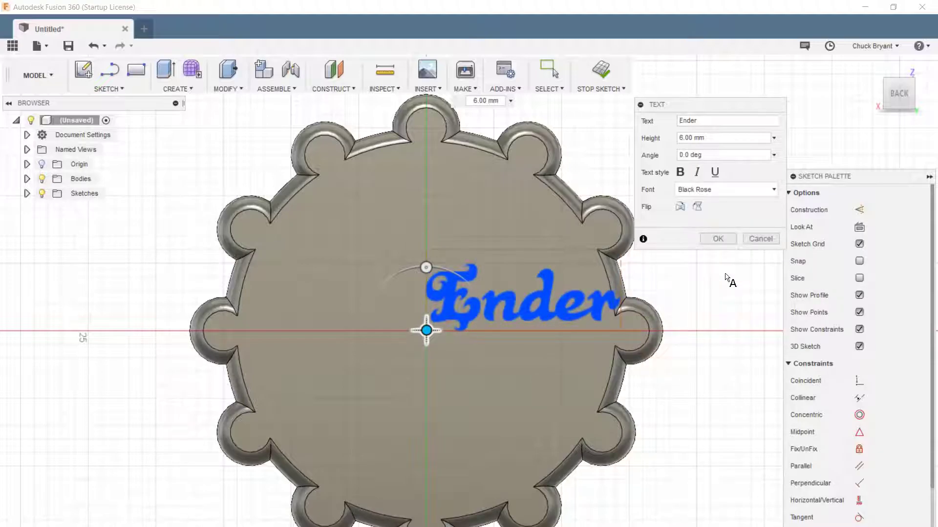
{"action": "left_click", "coordinate": [757, 190]}
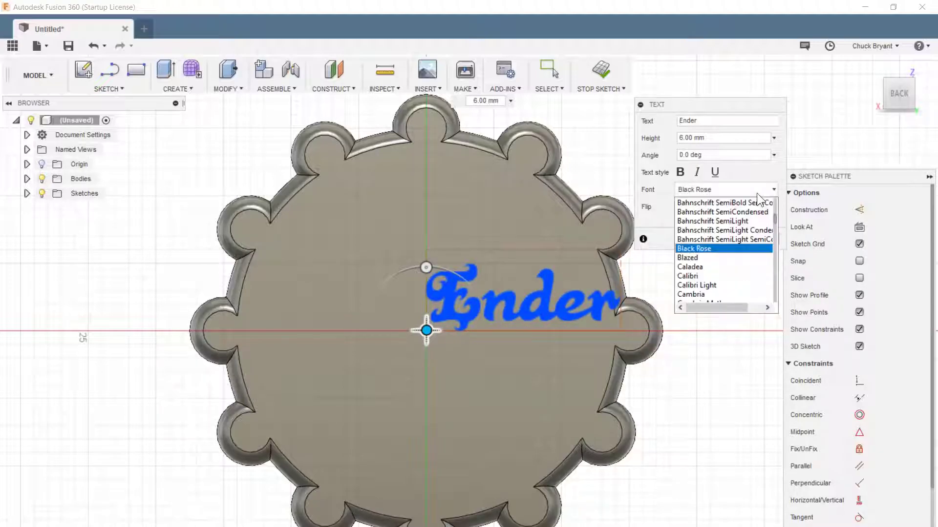
{"action": "left_click", "coordinate": [728, 273]}
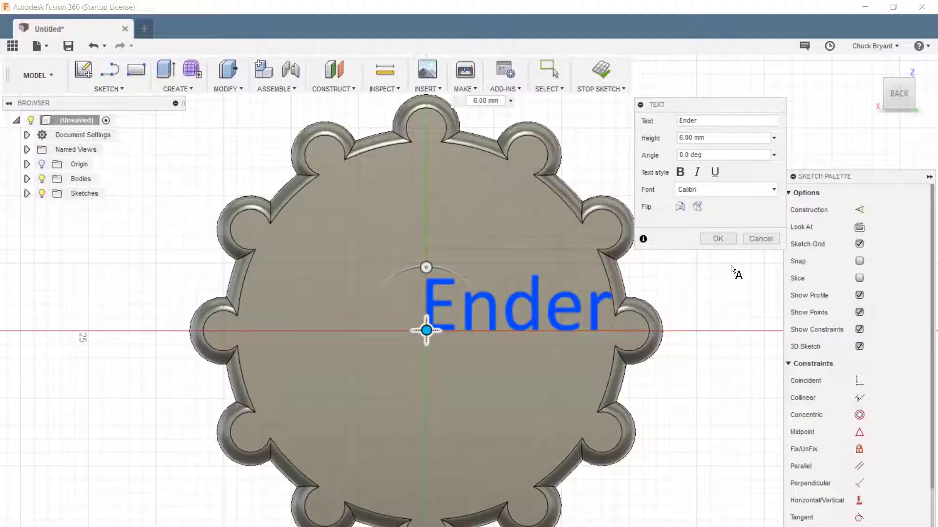
{"action": "left_click", "coordinate": [719, 192]}
{"action": "scroll", "coordinate": [715, 281], "scroll_direction": "down", "scroll_amount": 2}
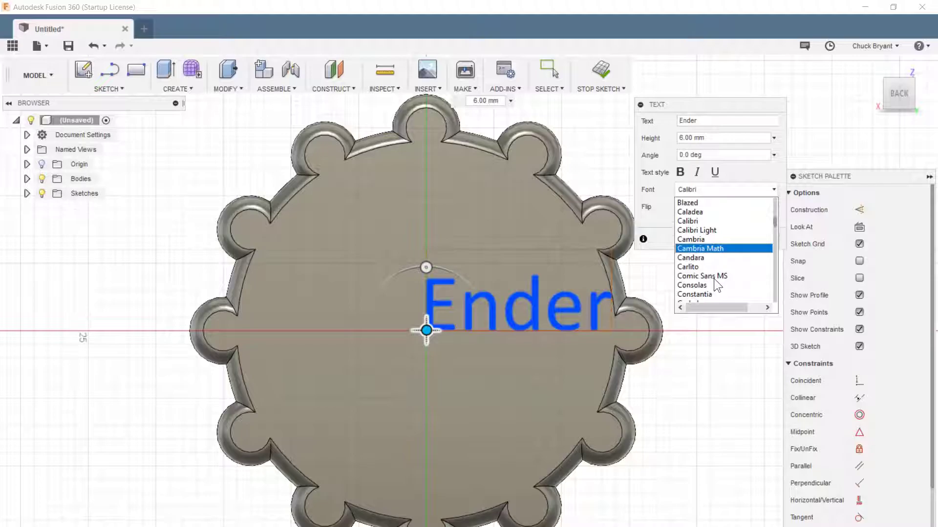
{"action": "left_click", "coordinate": [702, 239]}
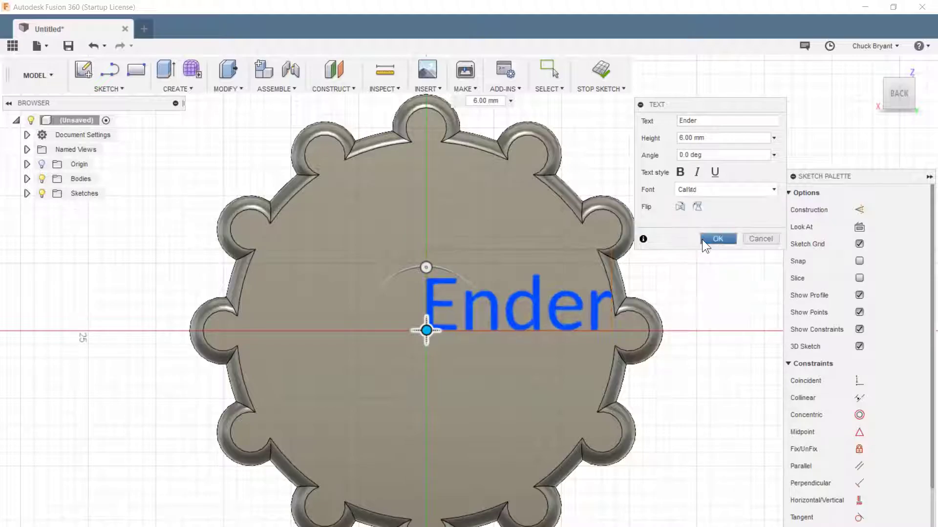
{"action": "left_click", "coordinate": [742, 190]}
{"action": "scroll", "coordinate": [711, 271], "scroll_direction": "down", "scroll_amount": 4}
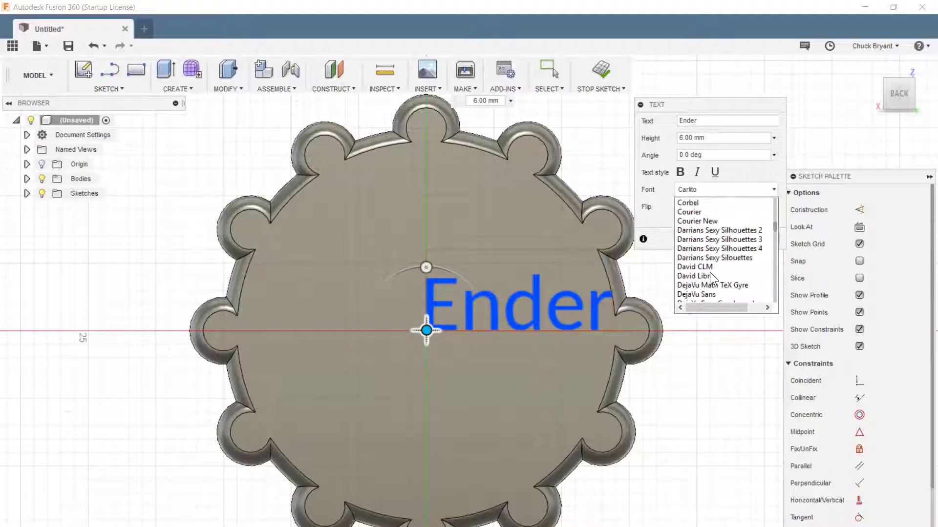
{"action": "scroll", "coordinate": [710, 271], "scroll_direction": "down", "scroll_amount": 3}
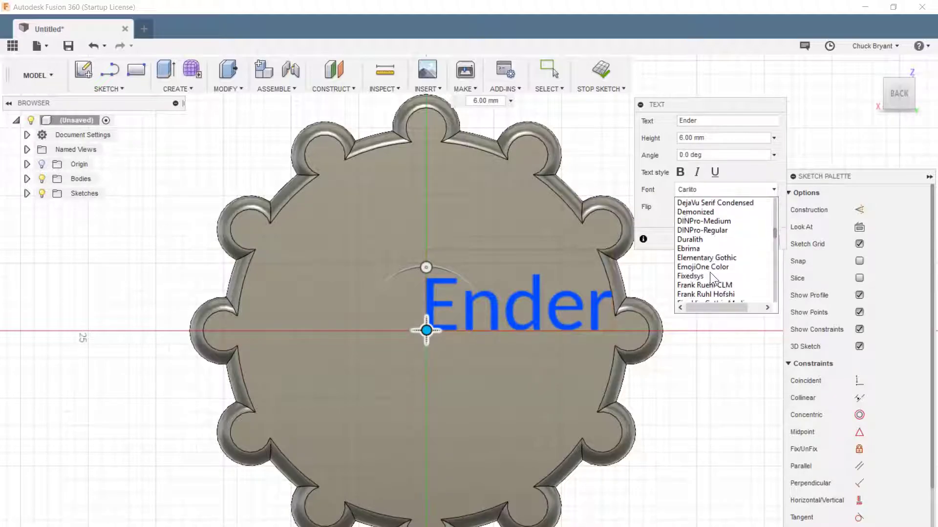
{"action": "left_click", "coordinate": [725, 239]}
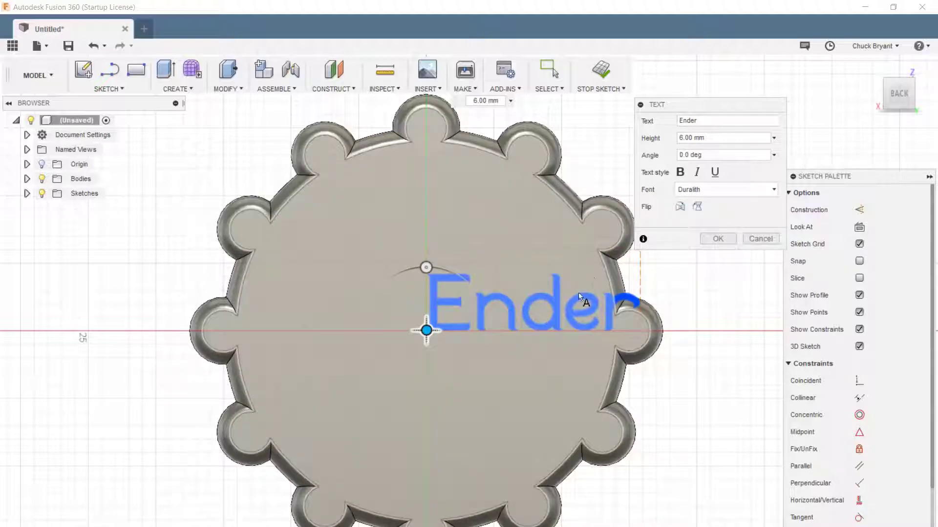
Resize the Ender text to 8 mm, position it above the coin's centre, and commit it.
{"action": "mouse_move", "coordinate": [425, 330]}
{"action": "left_mouse_down"}
{"action": "mouse_move", "coordinate": [303, 270]}
{"action": "mouse_move", "coordinate": [328, 258]}
{"action": "mouse_move", "coordinate": [327, 271]}
{"action": "left_mouse_up"}
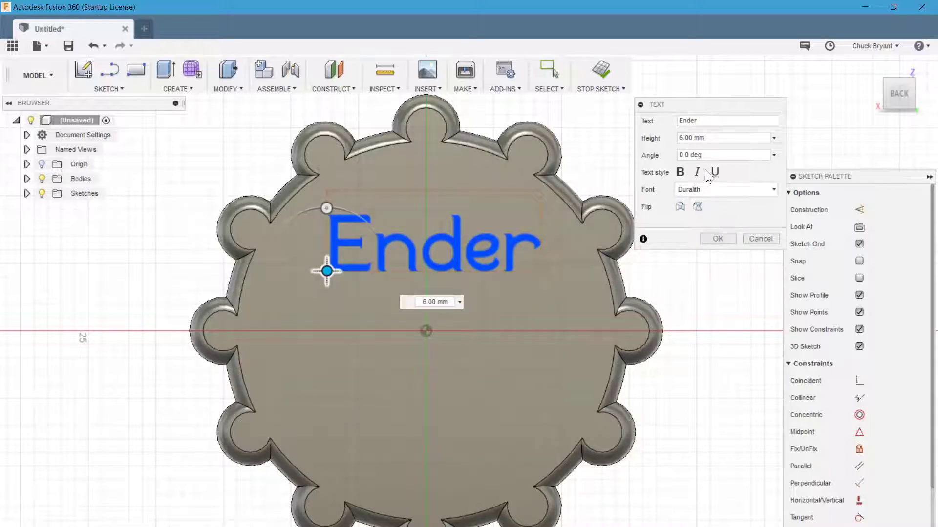
{"action": "left_click_drag", "start_coordinate": [682, 138], "coordinate": [679, 138]}
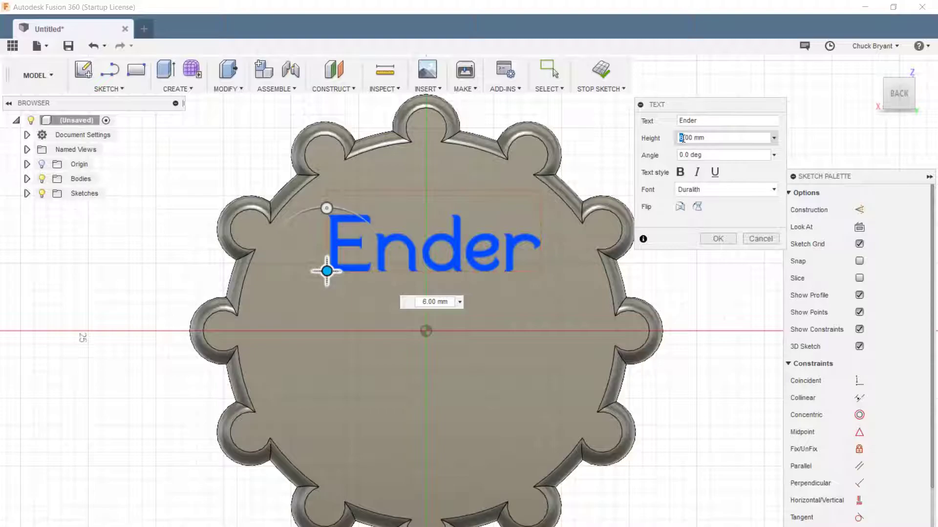
{"action": "type", "text": "5"}
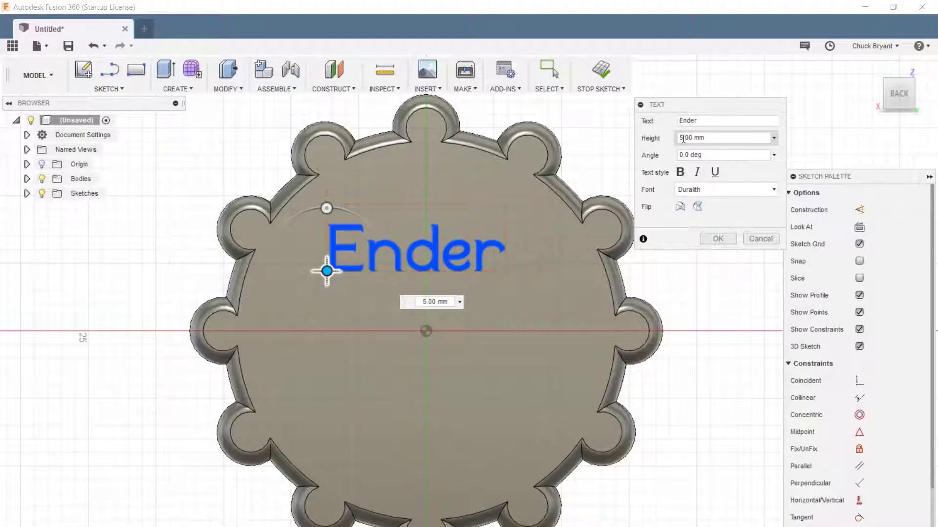
{"action": "key", "text": "BackSpace"}
{"action": "type", "text": "8"}
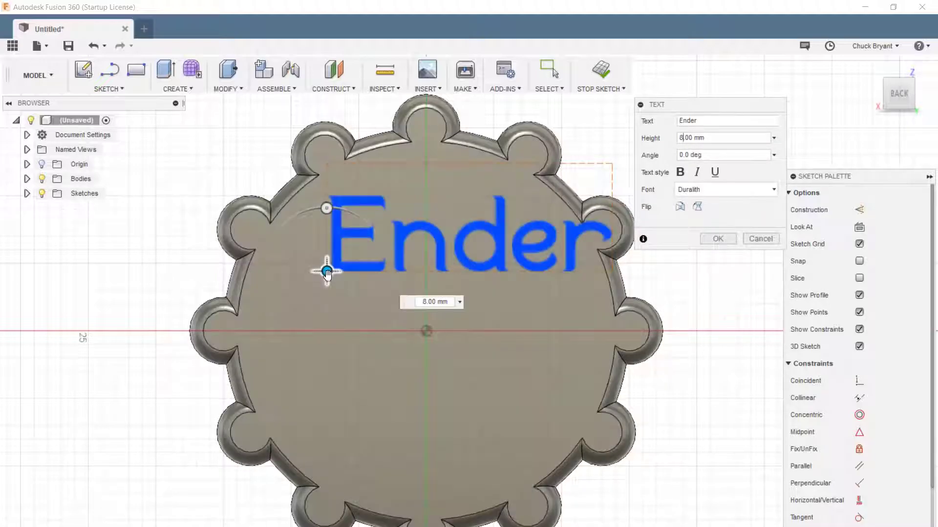
{"action": "left_click_drag", "start_coordinate": [326, 271], "coordinate": [297, 300]}
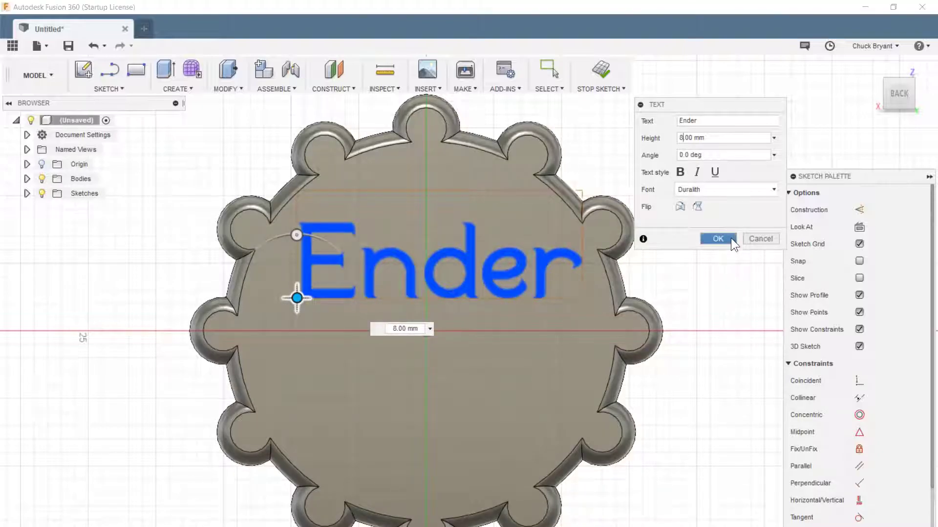
{"action": "left_click", "coordinate": [731, 239]}
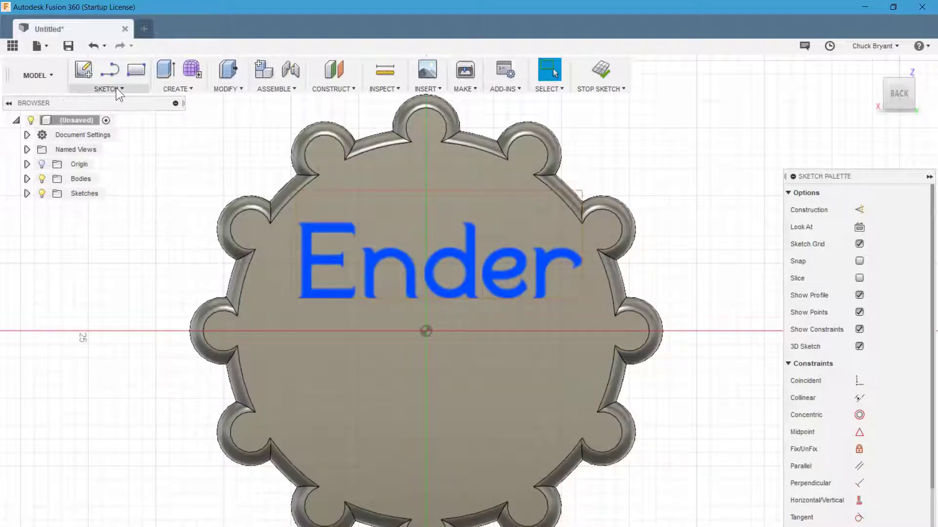
{"action": "left_click", "coordinate": [116, 88]}
{"action": "left_click", "coordinate": [98, 257]}
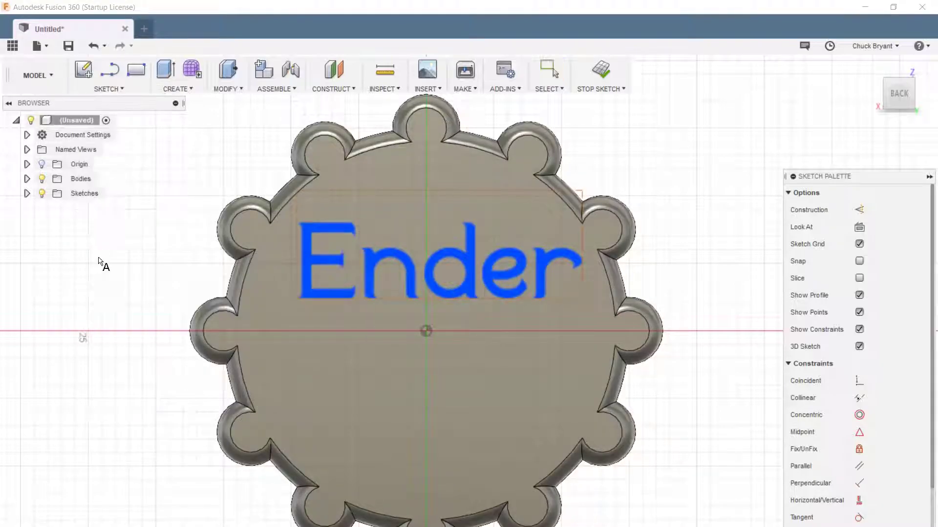
{"action": "left_click", "coordinate": [434, 391]}
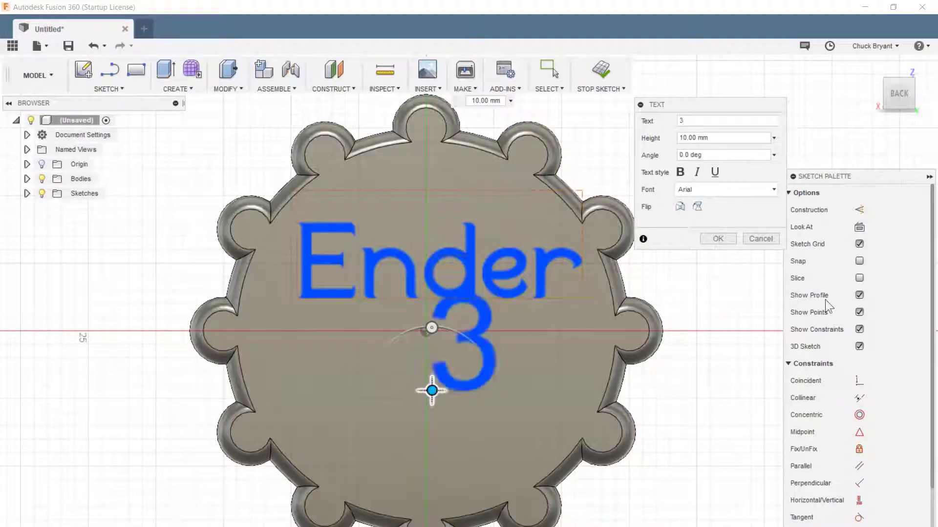
{"action": "left_click", "coordinate": [775, 189]}
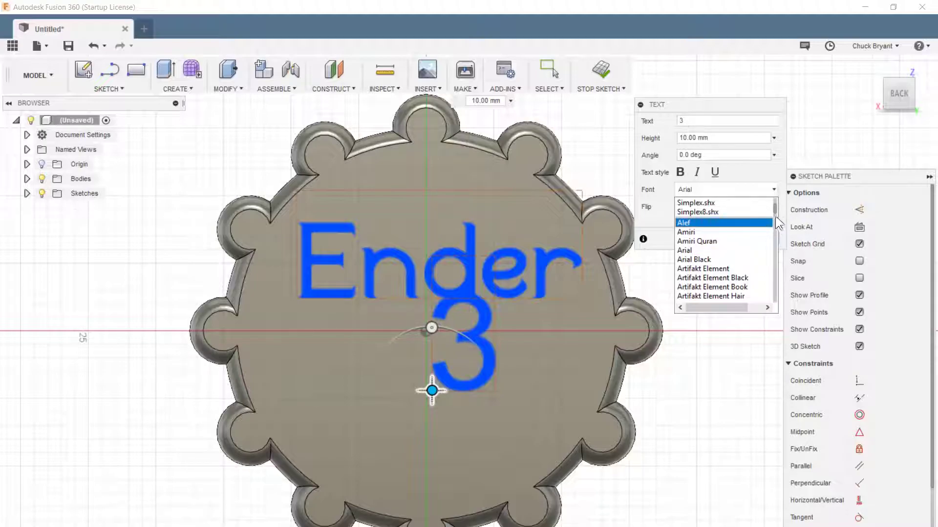
{"action": "left_click_drag", "start_coordinate": [774, 212], "coordinate": [780, 239]}
{"action": "scroll", "coordinate": [739, 253], "scroll_direction": "down", "scroll_amount": 2}
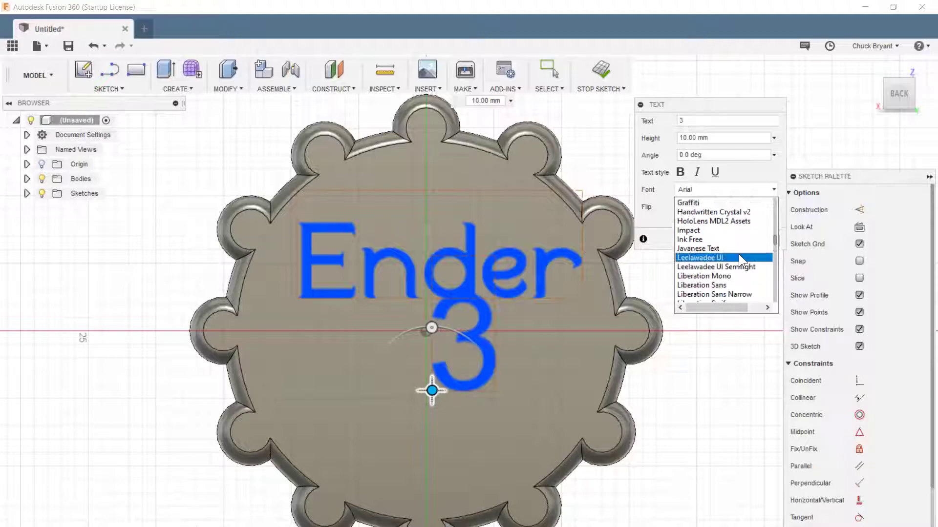
{"action": "scroll", "coordinate": [738, 254], "scroll_direction": "up", "scroll_amount": 4}
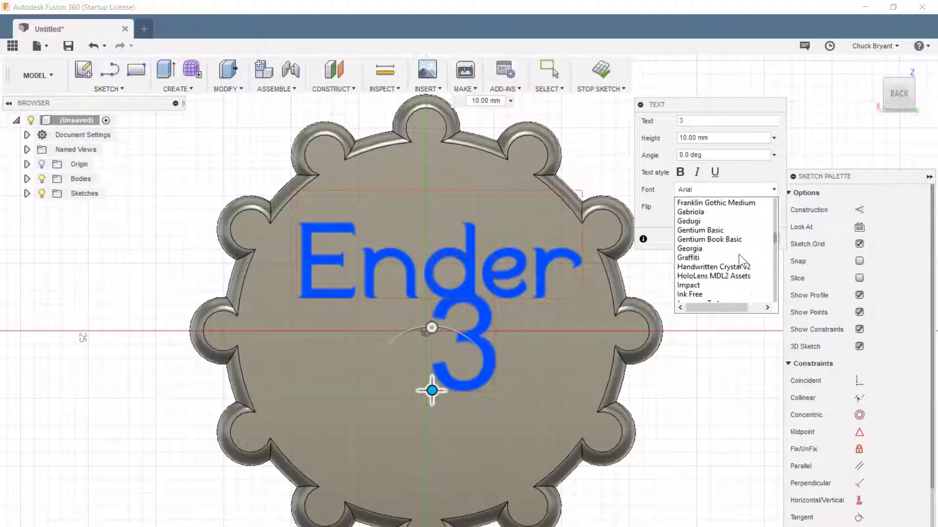
{"action": "scroll", "coordinate": [742, 261], "scroll_direction": "up", "scroll_amount": 1}
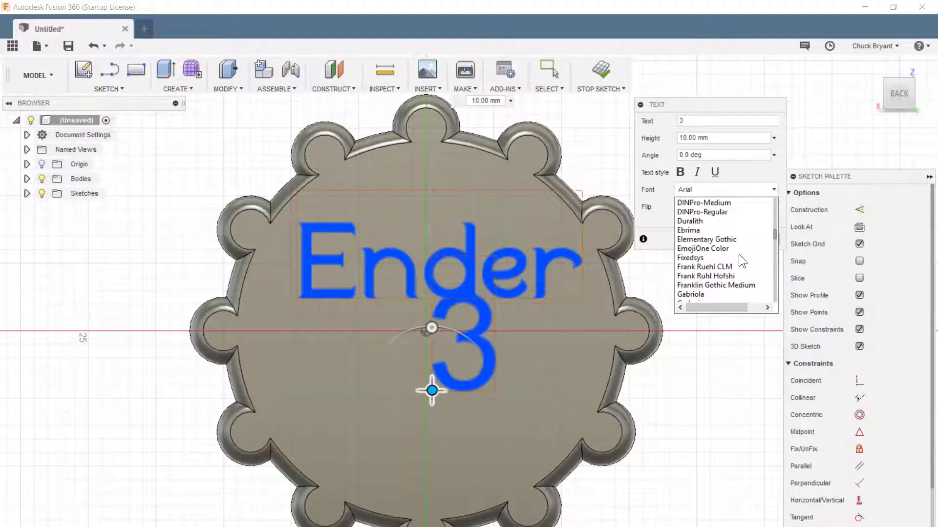
{"action": "left_click", "coordinate": [715, 230]}
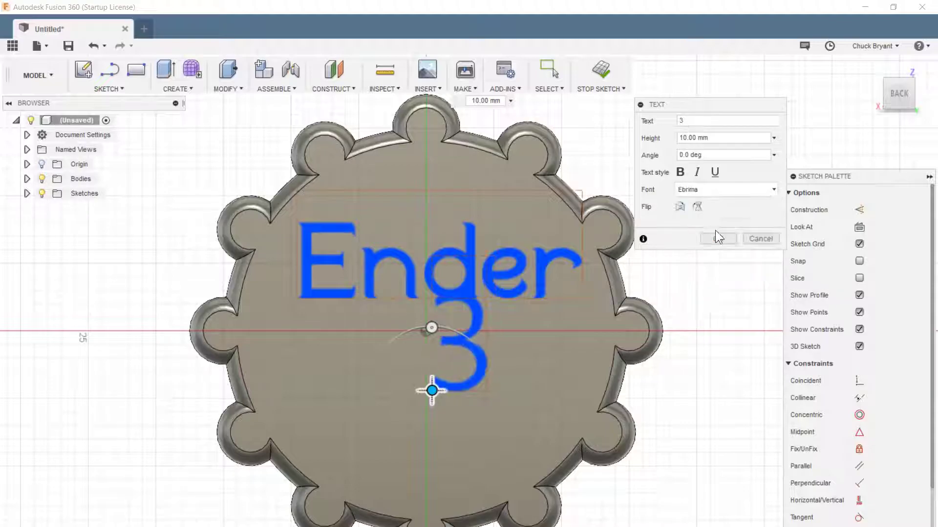
{"action": "left_click", "coordinate": [713, 188]}
{"action": "scroll", "coordinate": [718, 248], "scroll_direction": "down", "scroll_amount": 6}
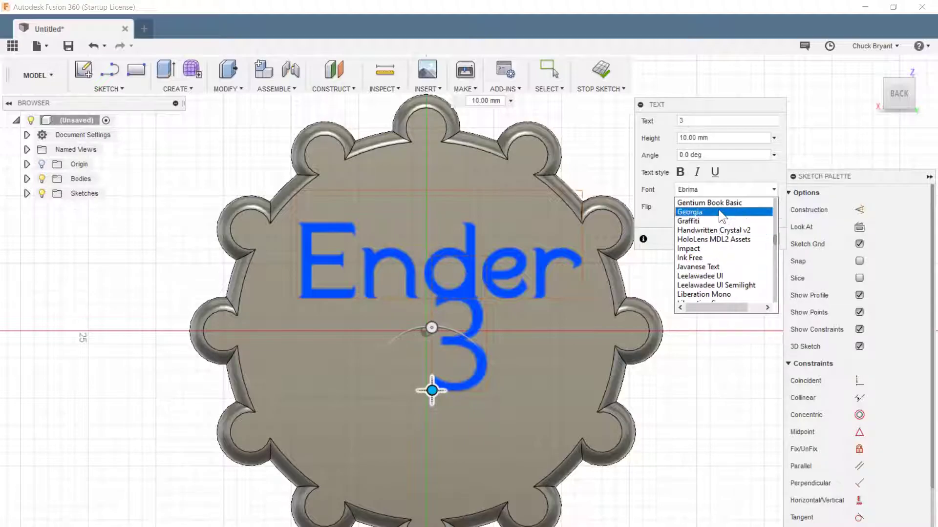
{"action": "left_click", "coordinate": [719, 211]}
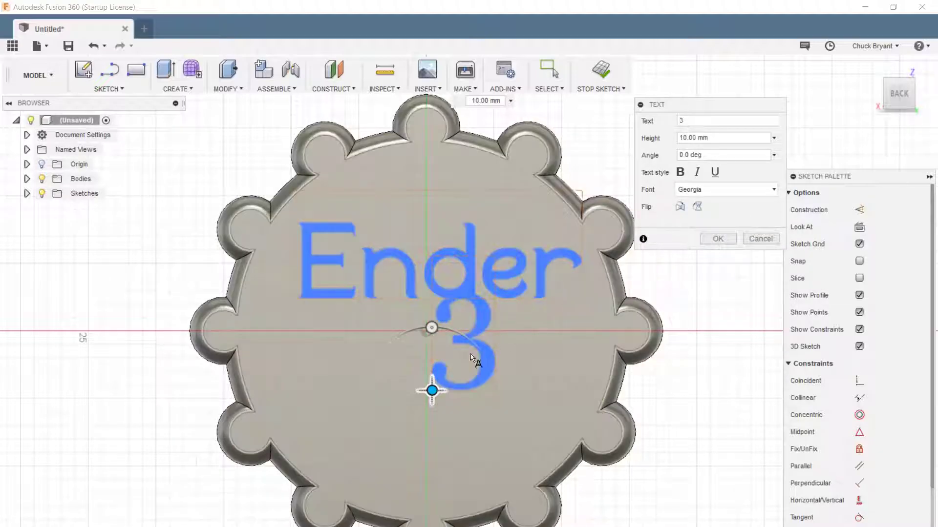
{"action": "left_click_drag", "start_coordinate": [432, 391], "coordinate": [402, 444]}
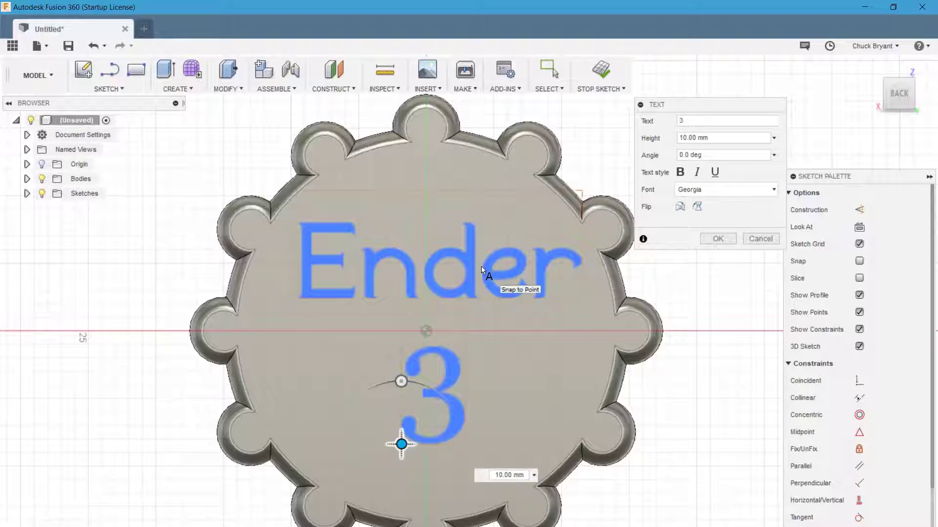
{"action": "key", "text": "Escape"}
{"action": "double_click", "coordinate": [467, 268]}
Add a new text '3' below Ender on the coin's back face.
{"action": "key", "text": "Escape"}
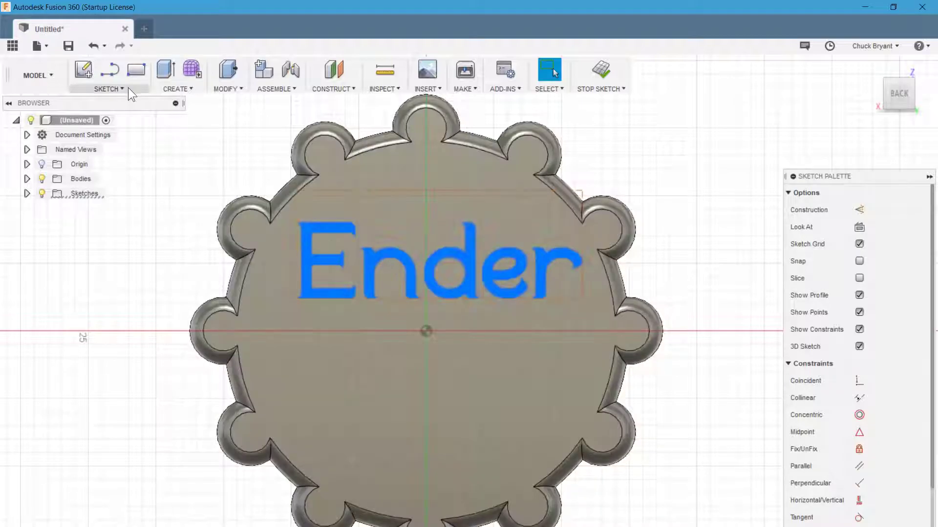
{"action": "left_click", "coordinate": [128, 88]}
{"action": "left_click", "coordinate": [90, 258]}
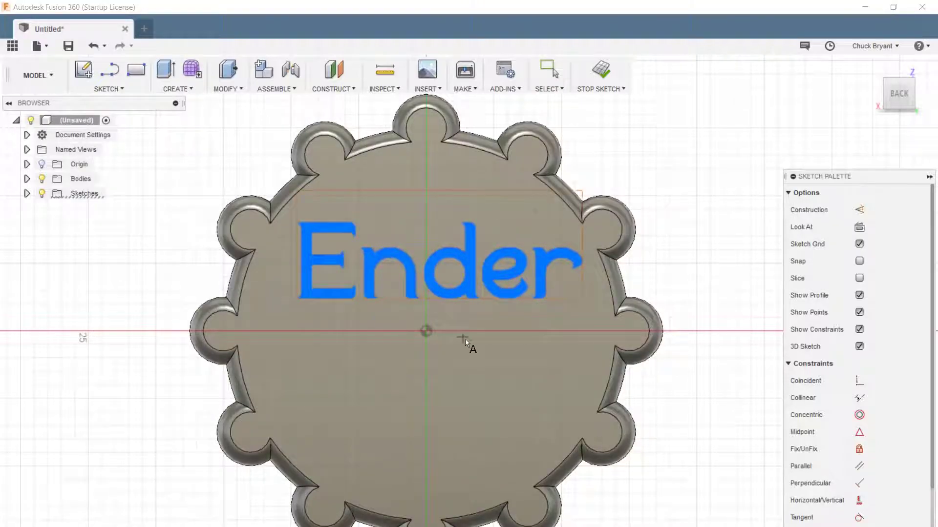
{"action": "left_click", "coordinate": [426, 390]}
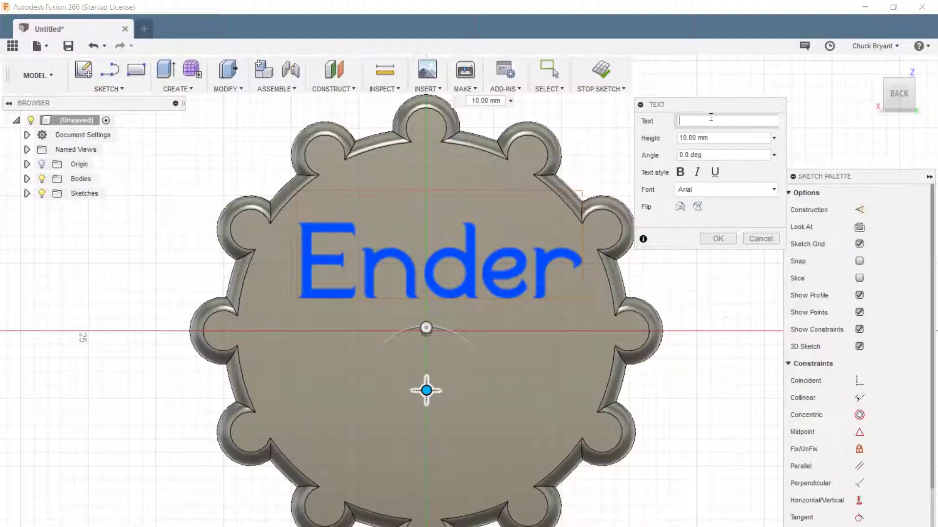
{"action": "type", "text": "3"}
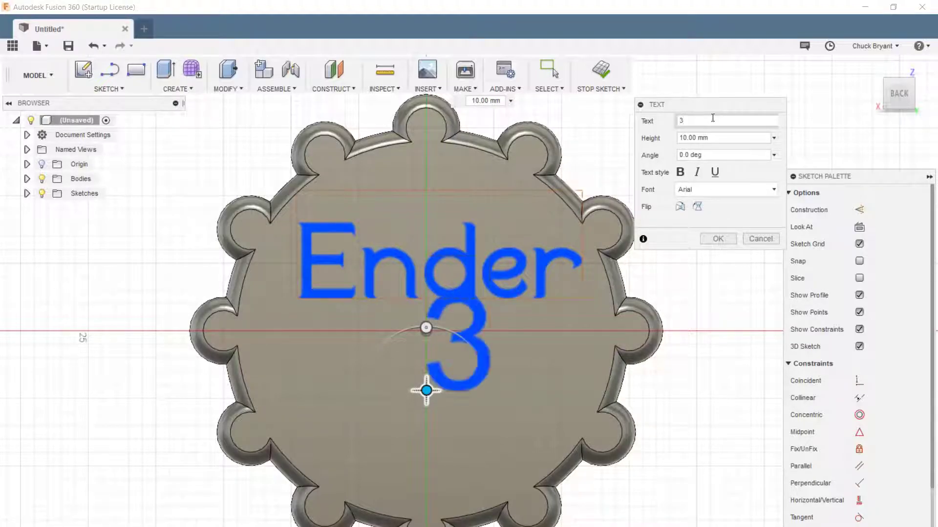
{"action": "left_click_drag", "start_coordinate": [426, 391], "coordinate": [390, 444]}
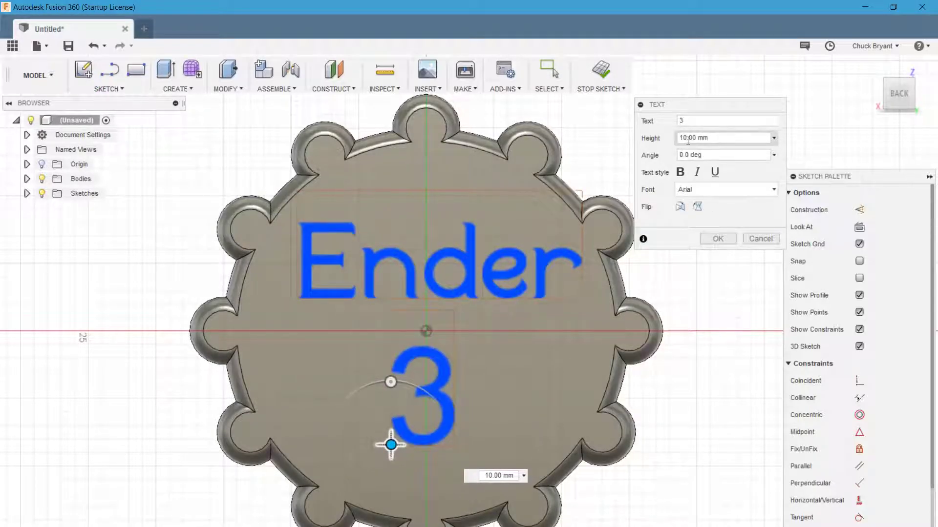
Make the 3 10 mm tall in the Duralith font and nudge it lower on the coin.
{"action": "double_click", "coordinate": [690, 140]}
{"action": "type", "text": "8"}
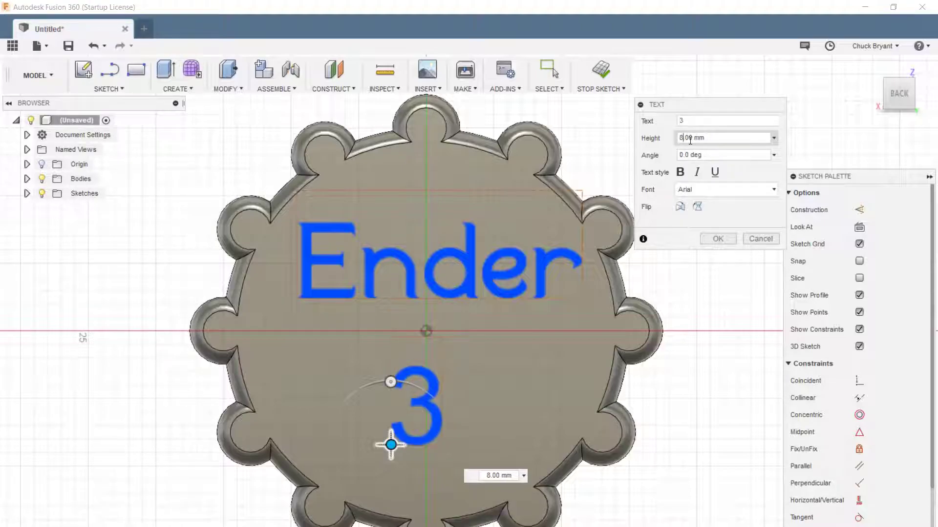
{"action": "double_click", "coordinate": [690, 140]}
{"action": "type", "text": "10"}
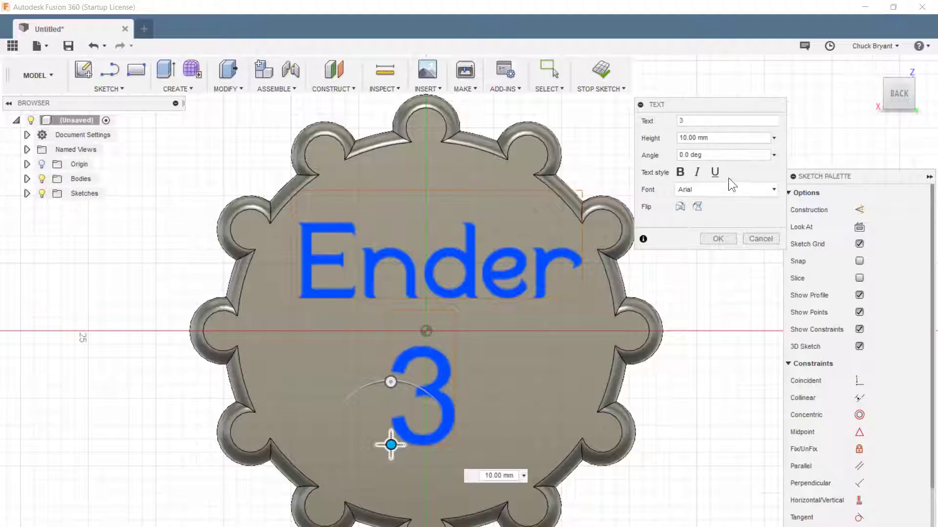
{"action": "left_click", "coordinate": [729, 189]}
{"action": "scroll", "coordinate": [726, 253], "scroll_direction": "down", "scroll_amount": 8}
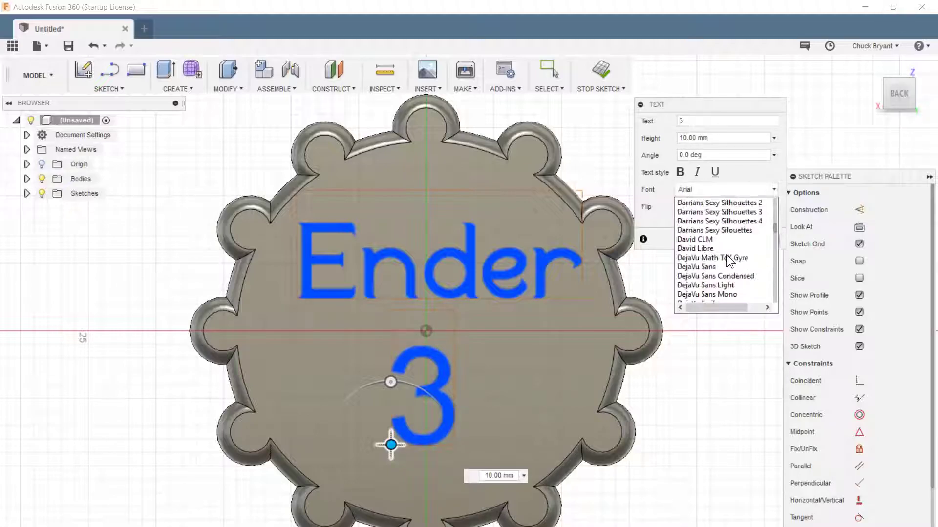
{"action": "scroll", "coordinate": [726, 256], "scroll_direction": "up", "scroll_amount": 3}
{"action": "scroll", "coordinate": [729, 262], "scroll_direction": "down", "scroll_amount": 3}
{"action": "scroll", "coordinate": [728, 261], "scroll_direction": "down", "scroll_amount": 1}
{"action": "scroll", "coordinate": [728, 261], "scroll_direction": "down", "scroll_amount": 1}
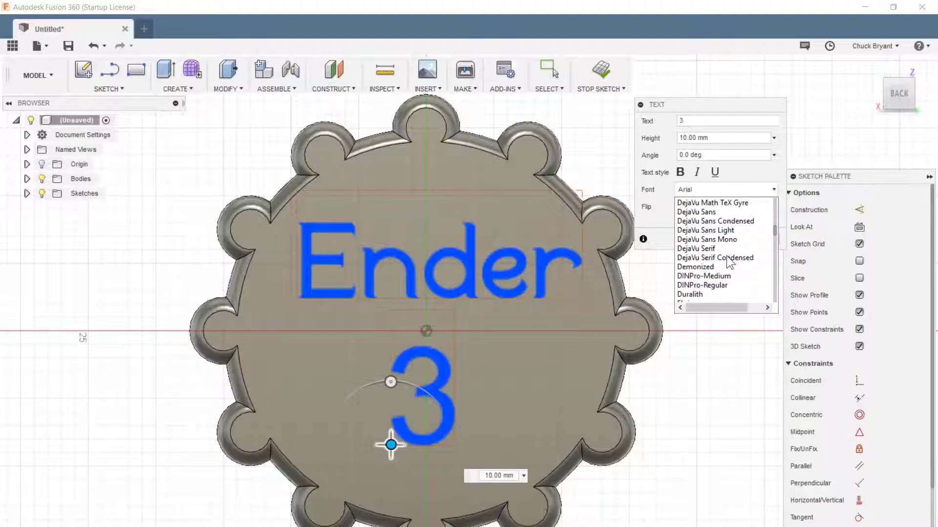
{"action": "scroll", "coordinate": [726, 256], "scroll_direction": "down", "scroll_amount": 1}
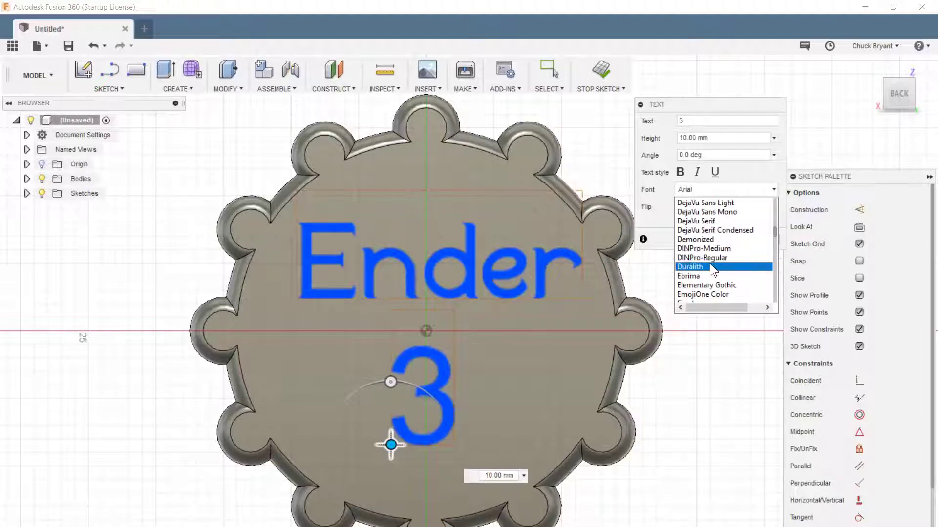
{"action": "left_click", "coordinate": [710, 267]}
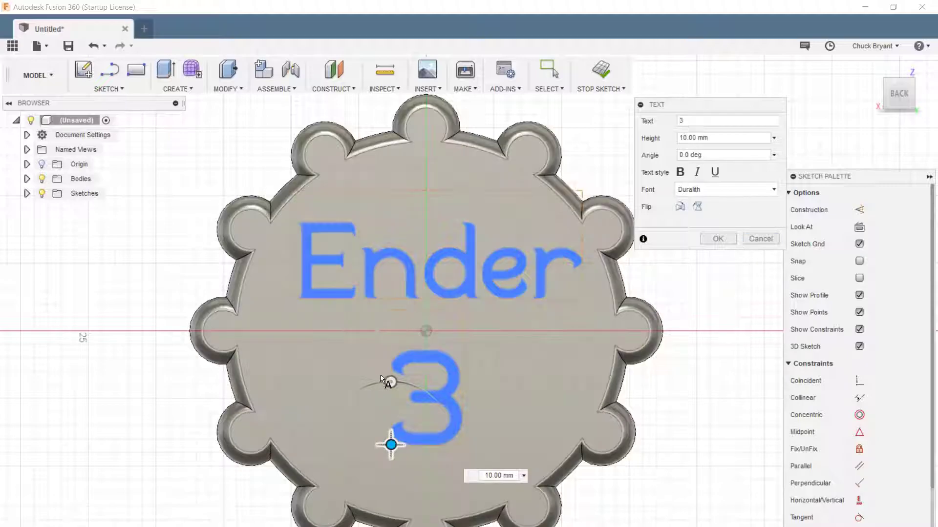
{"action": "mouse_move", "coordinate": [391, 444]}
{"action": "left_mouse_down"}
{"action": "mouse_move", "coordinate": [404, 443]}
{"action": "mouse_move", "coordinate": [402, 464]}
{"action": "mouse_move", "coordinate": [396, 455]}
{"action": "left_mouse_up"}
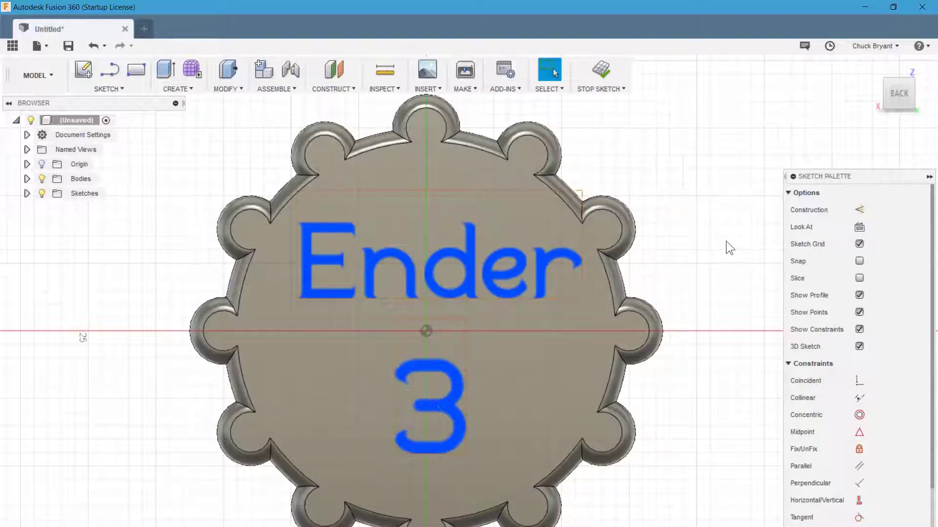
Extrude the Ender and 3 text profiles as a -1 mm cut into the back face.
{"action": "key", "text": "e"}
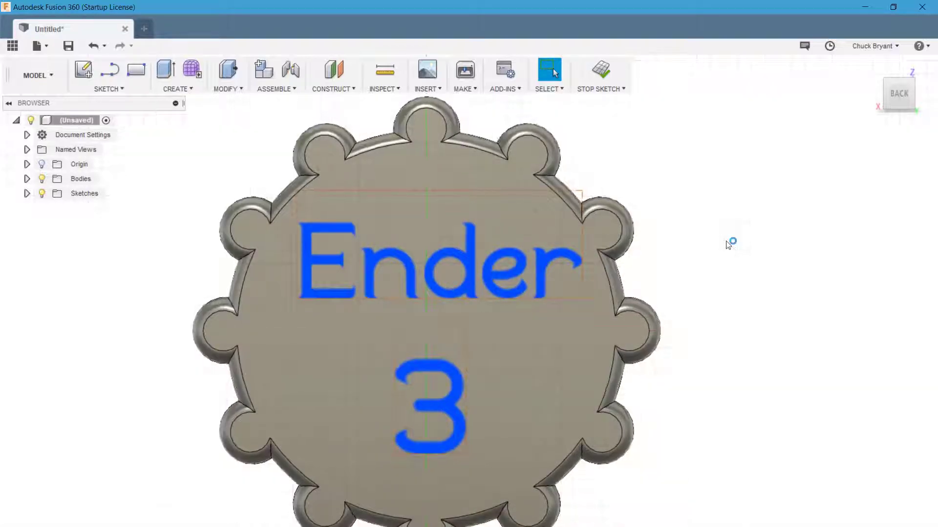
{"action": "left_click", "coordinate": [429, 264]}
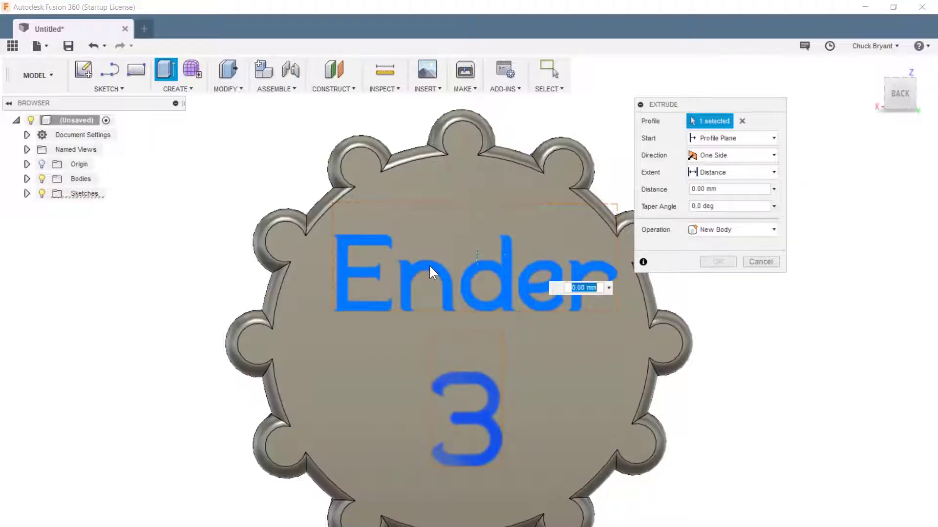
{"action": "left_click", "coordinate": [480, 375]}
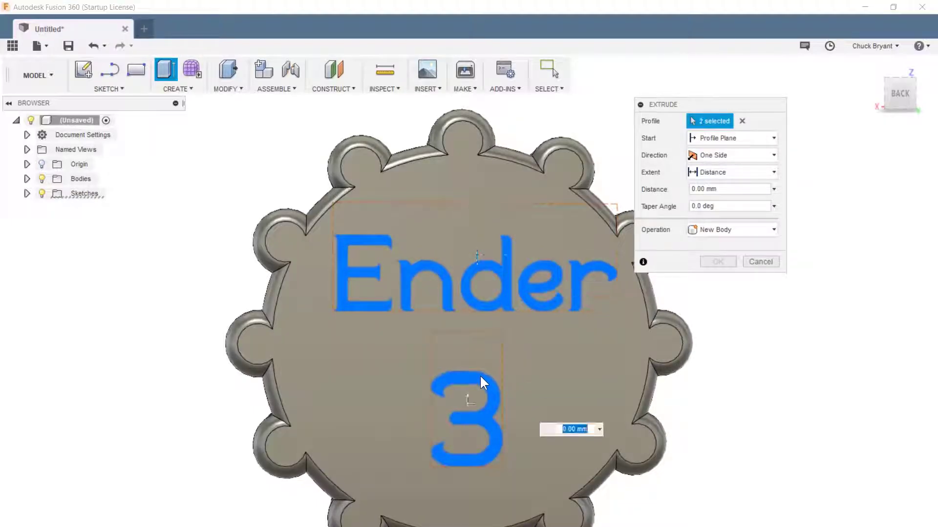
{"action": "left_click", "coordinate": [446, 268]}
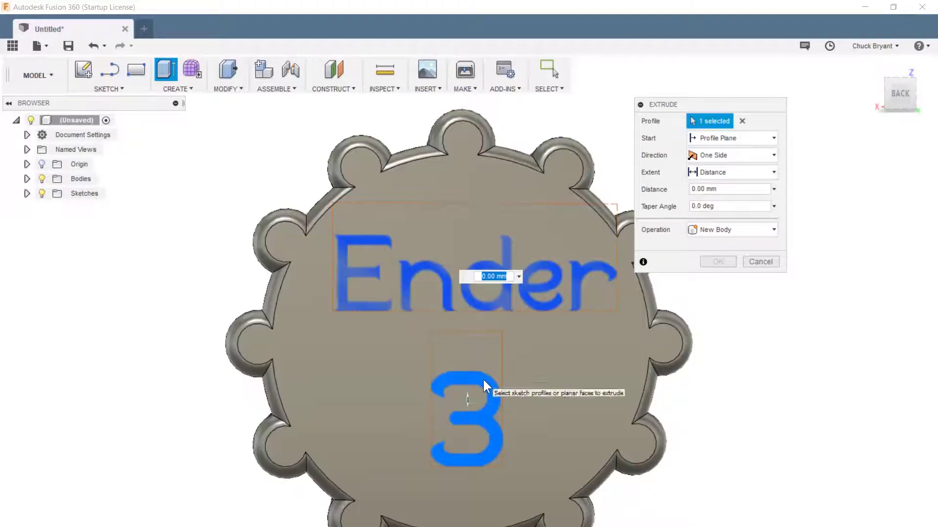
{"action": "left_click", "coordinate": [482, 378]}
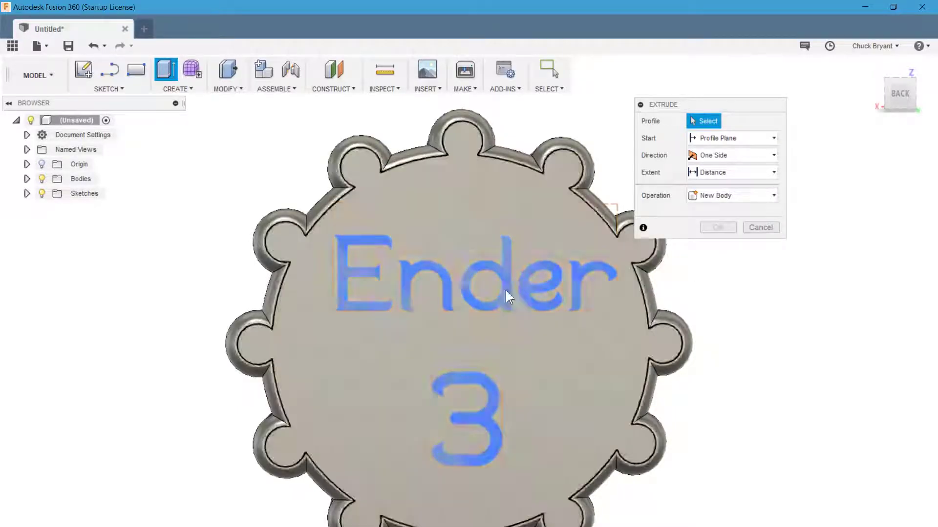
{"action": "left_click", "coordinate": [442, 274]}
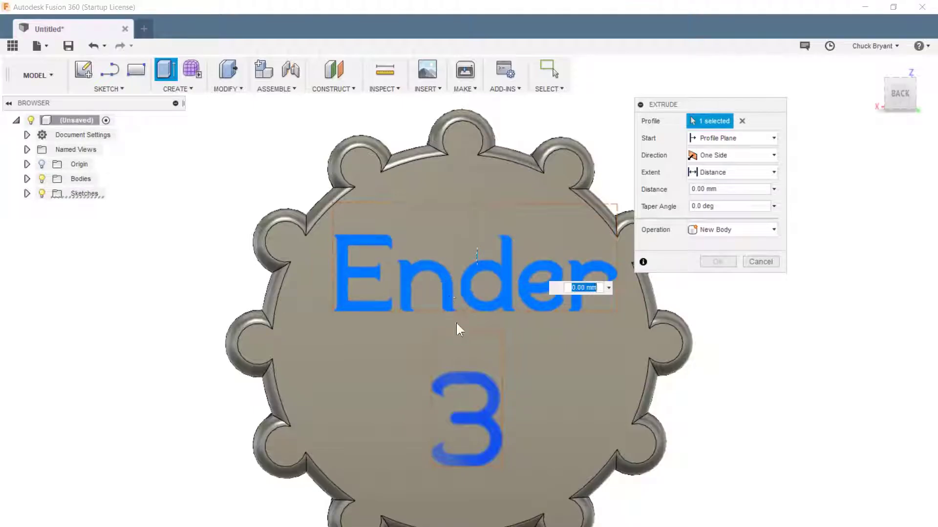
{"action": "left_click", "coordinate": [465, 379]}
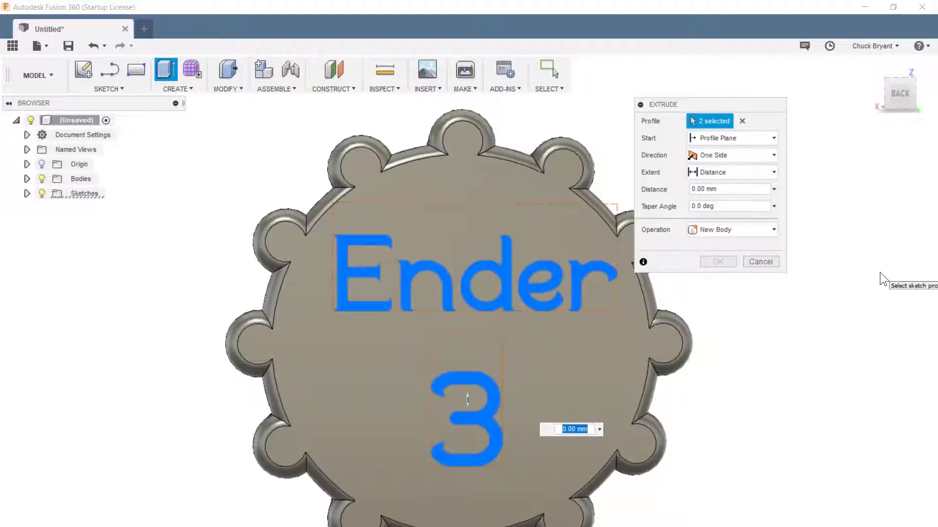
{"action": "type", "text": "-1"}
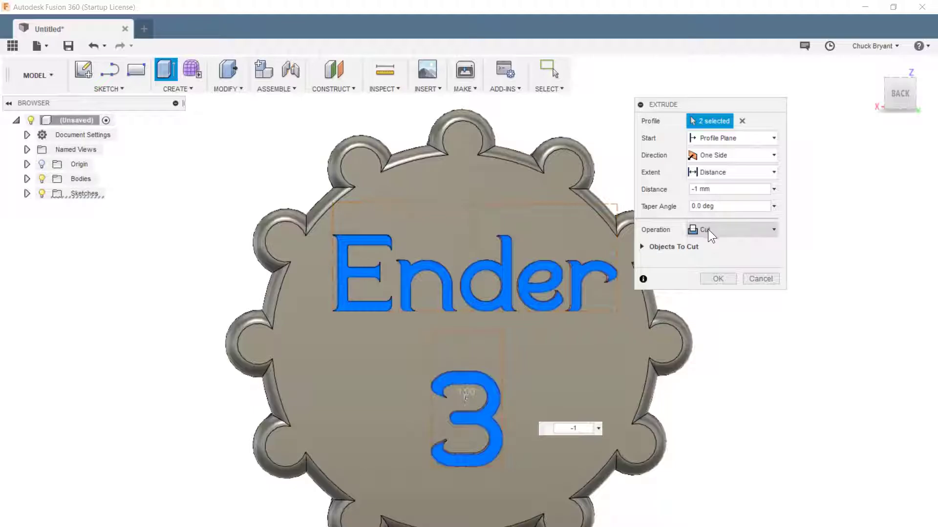
{"action": "left_click", "coordinate": [729, 277]}
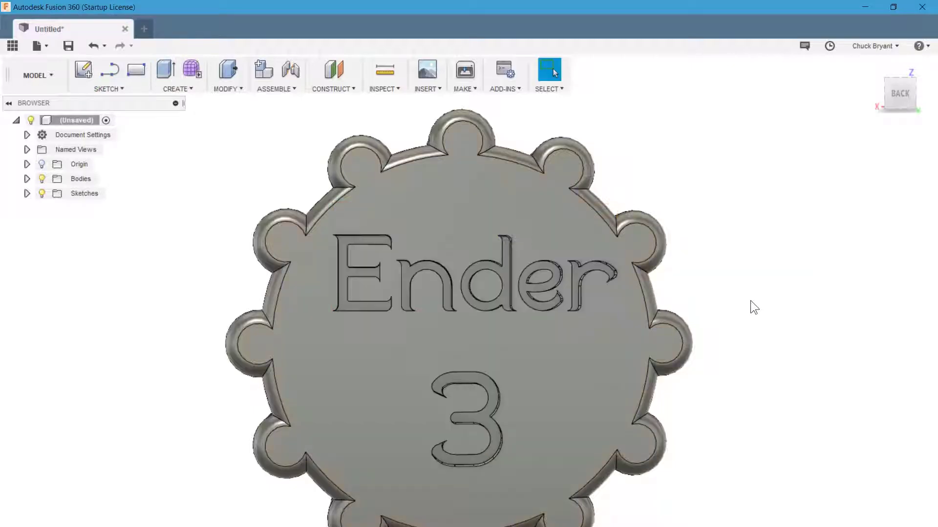
{"action": "scroll", "coordinate": [750, 302], "scroll_direction": "down", "scroll_amount": 1}
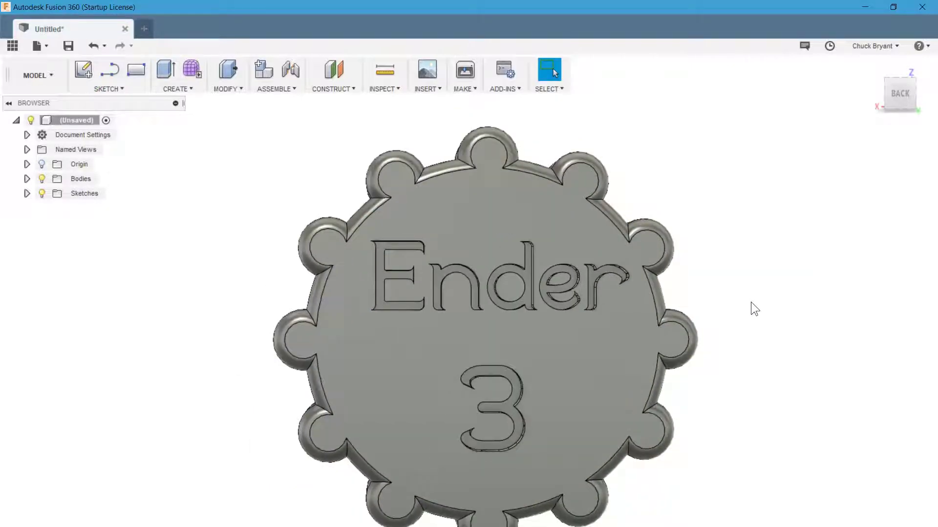
{"action": "middle_click_drag", "start_coordinate": [751, 301], "coordinate": [746, 336], "text": "shift"}
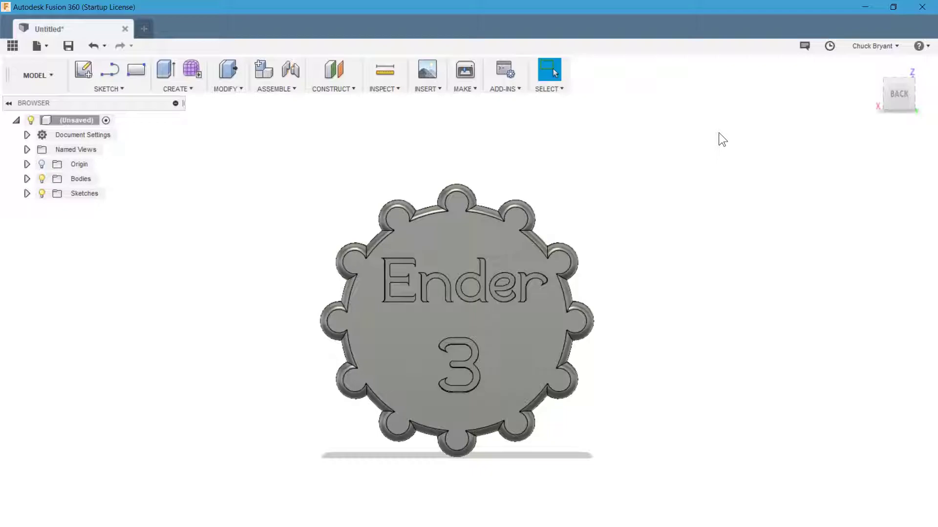
{"action": "mouse_move", "coordinate": [796, 254]}
{"action": "middle_mouse_down", "text": "shift"}
{"action": "mouse_move", "coordinate": [707, 265]}
{"action": "mouse_move", "coordinate": [793, 267]}
{"action": "middle_mouse_up", "text": "shift"}
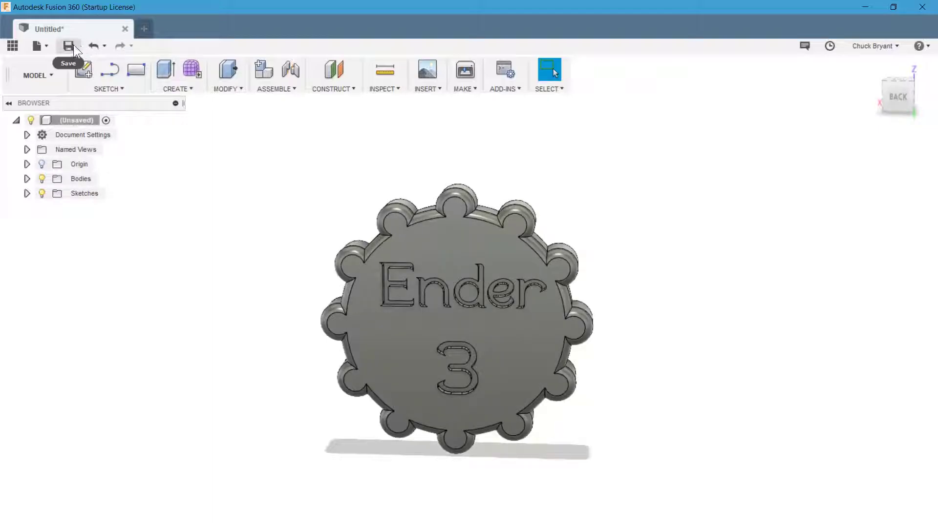
Save the coin design under the name 'Maker coin for video' in My First Project.
{"action": "left_click", "coordinate": [71, 46]}
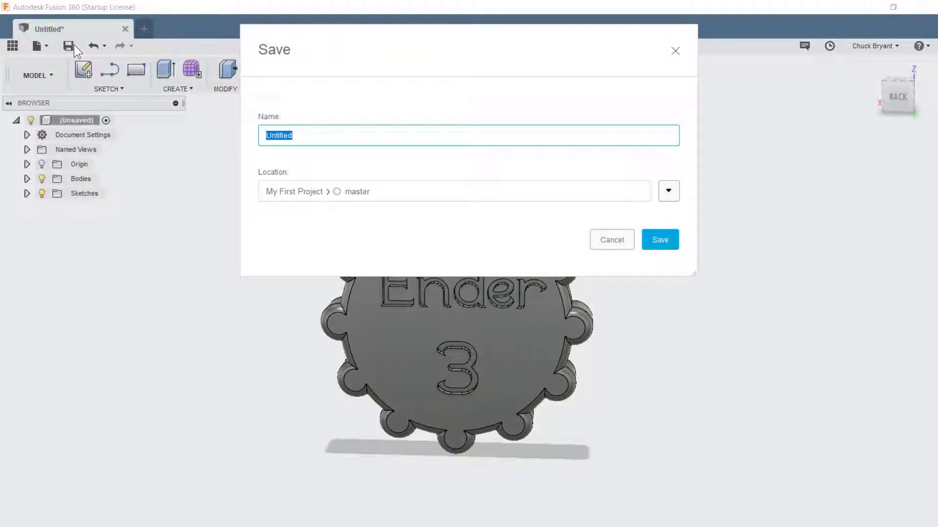
{"action": "type", "text": "Maker coin for video"}
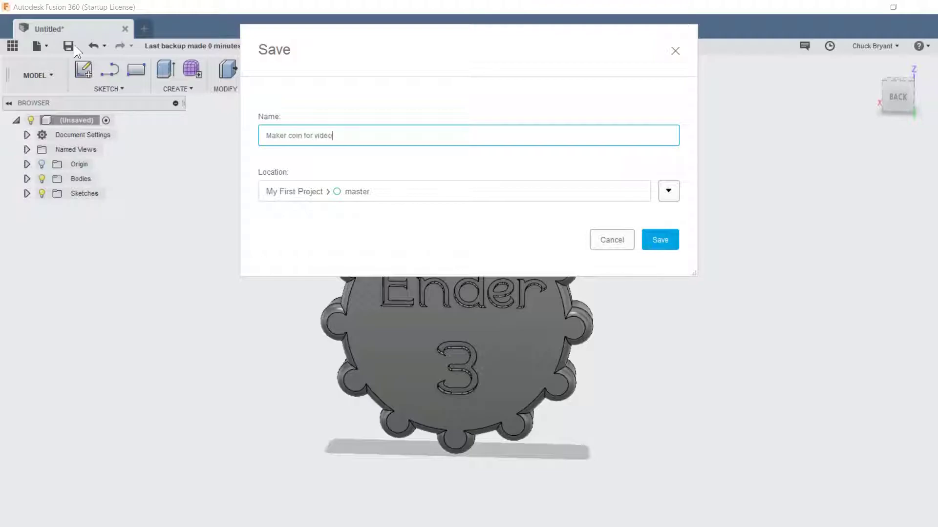
{"action": "left_click", "coordinate": [663, 233]}
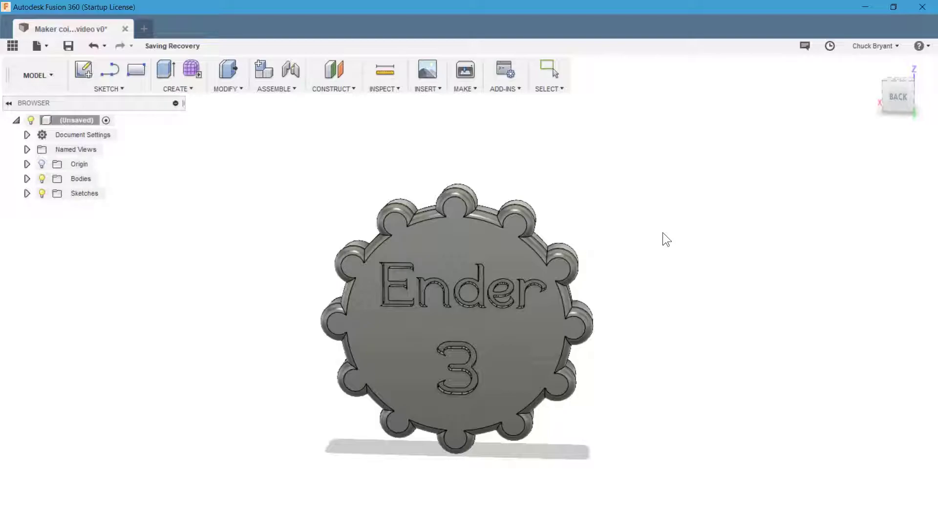
Export the whole design as 'Maker coin for video v0.stl' to the Desktop.
{"action": "right_click", "coordinate": [69, 122]}
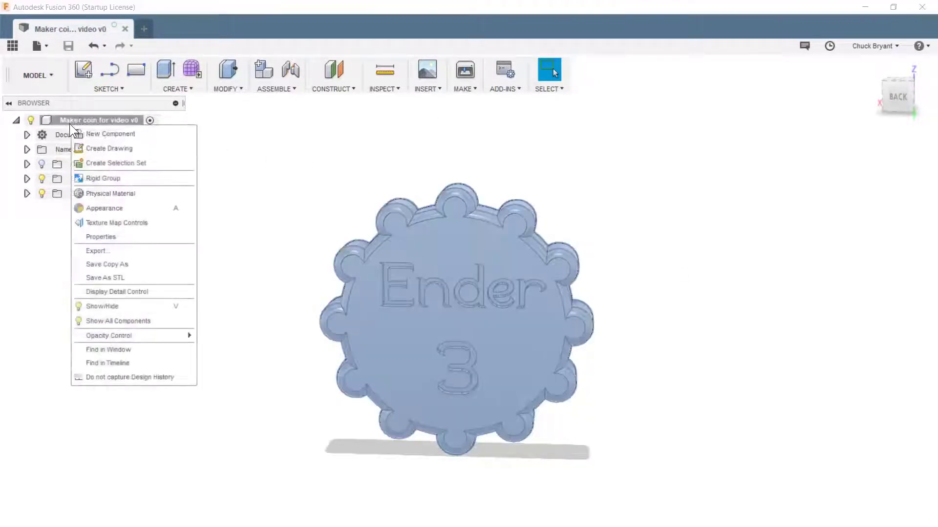
{"action": "left_click", "coordinate": [104, 278]}
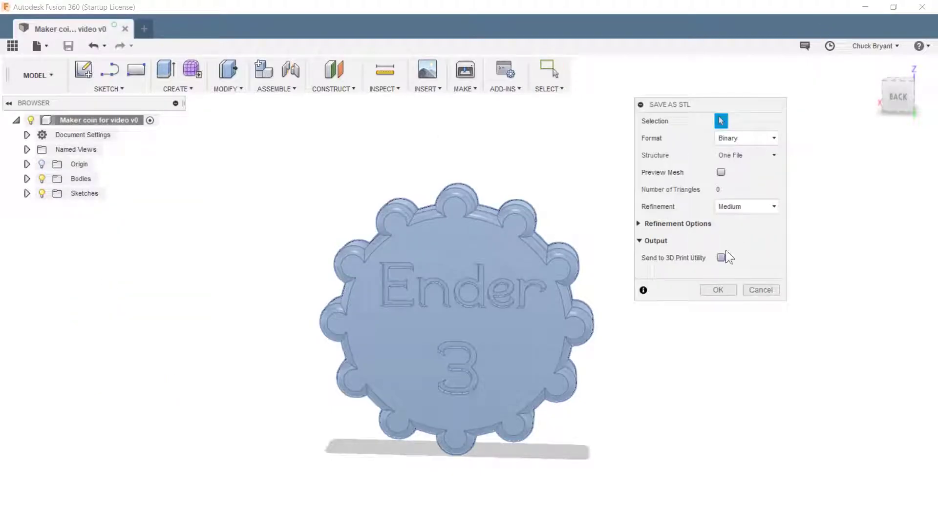
{"action": "left_click", "coordinate": [718, 290]}
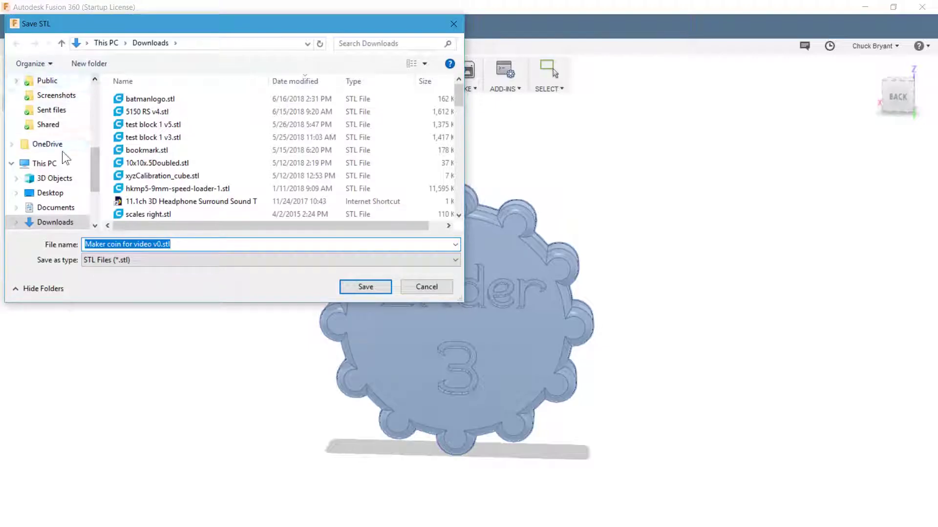
{"action": "left_click", "coordinate": [57, 194]}
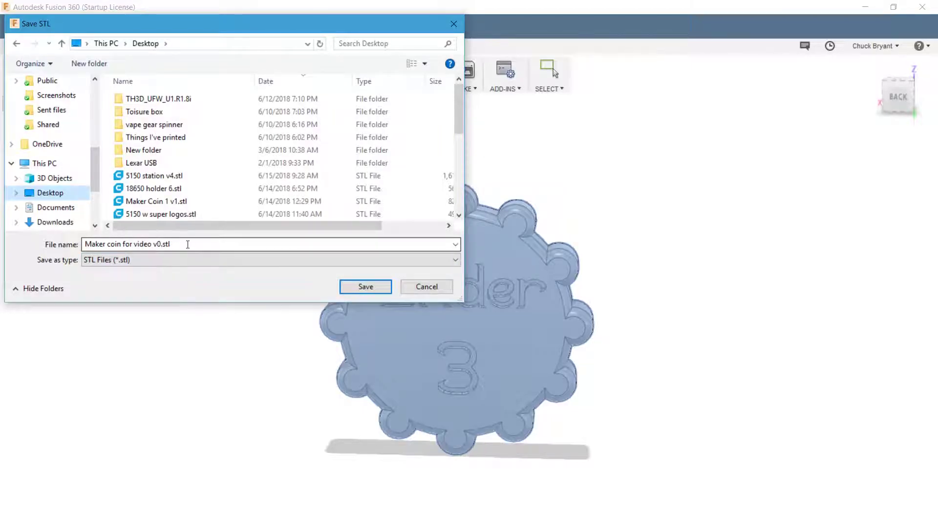
{"action": "left_click", "coordinate": [353, 288]}
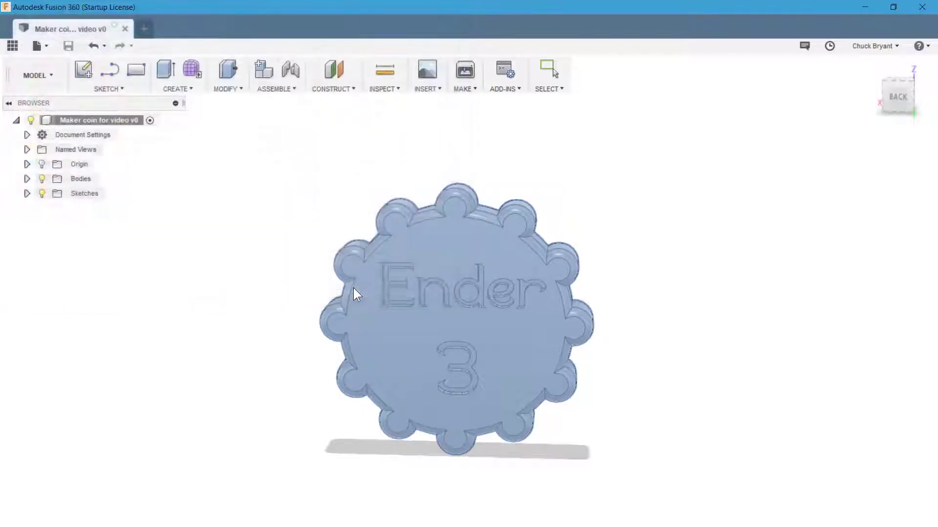
Minimize Fusion 360 and open the Maker coin STL from the desktop in Ultimaker Cura.
{"action": "left_click", "coordinate": [872, 7]}
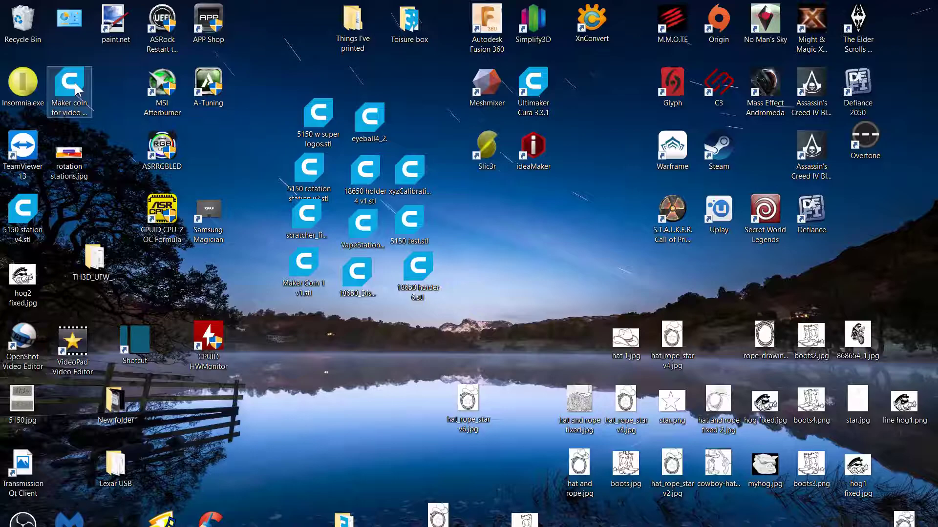
{"action": "double_click", "coordinate": [76, 90]}
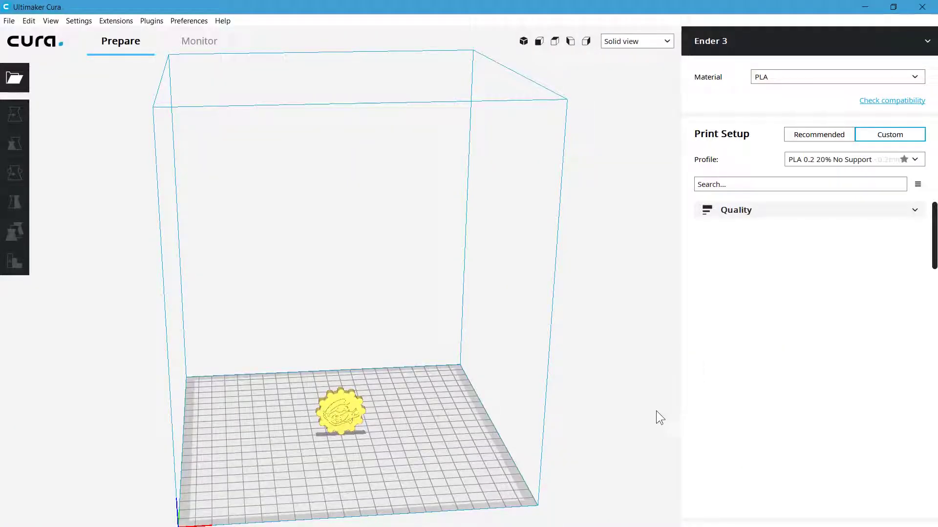
Rotate the coin on the Ender 3 build plate so it lies flat, pig logo up.
{"action": "scroll", "coordinate": [455, 428], "scroll_direction": "up", "scroll_amount": 10}
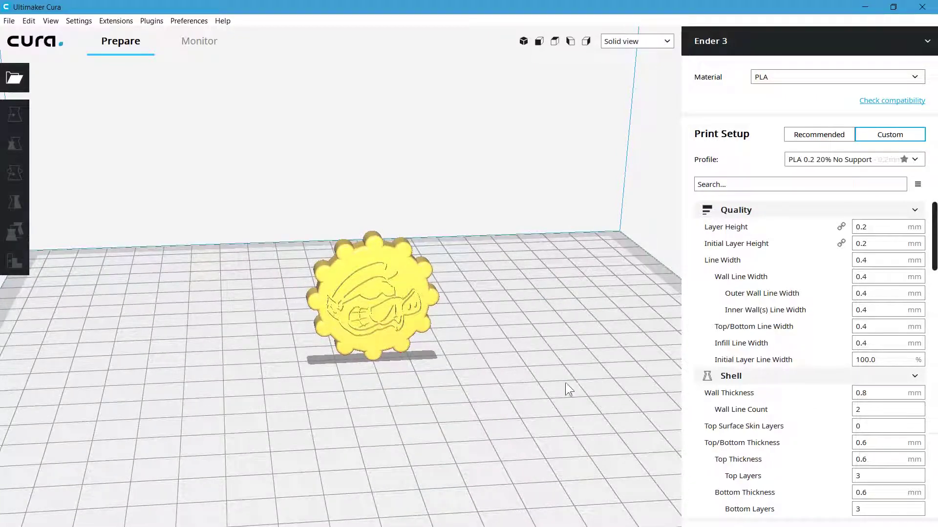
{"action": "right_click_drag", "start_coordinate": [564, 381], "coordinate": [344, 399]}
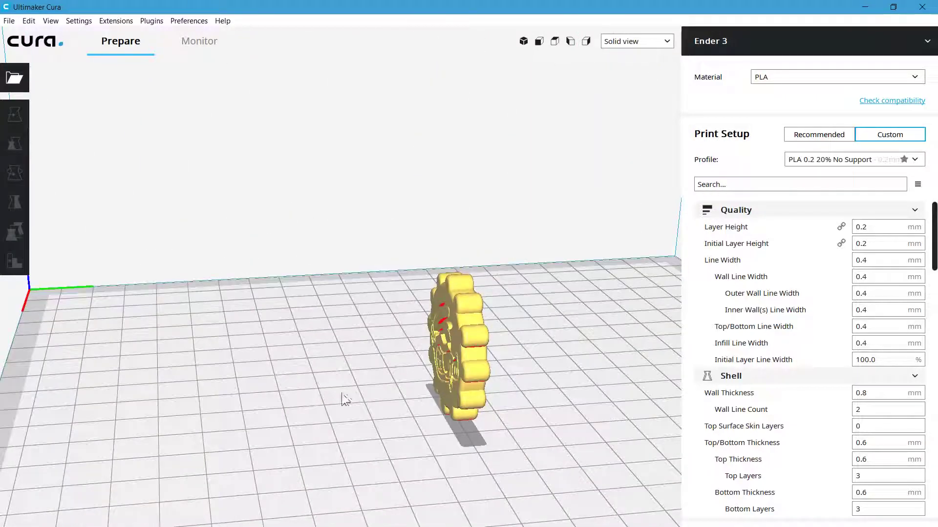
{"action": "left_click", "coordinate": [469, 332]}
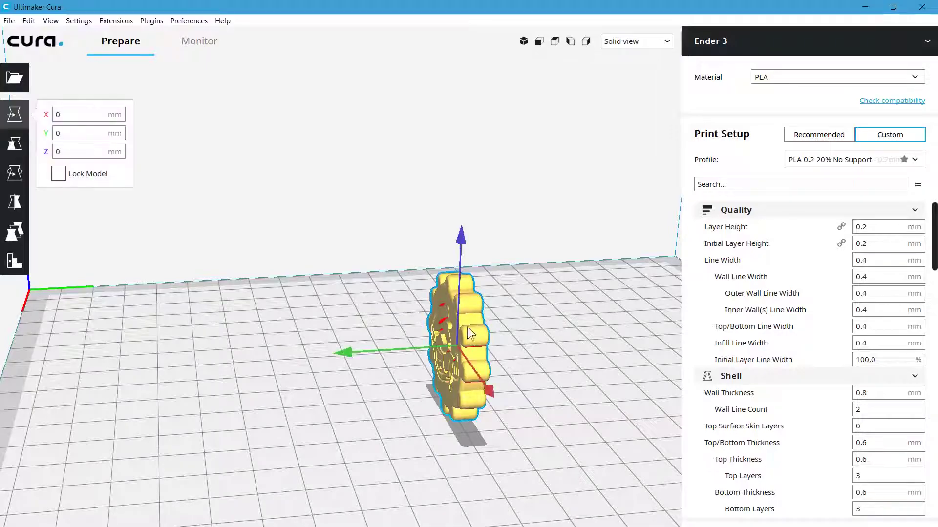
{"action": "left_click", "coordinate": [14, 173]}
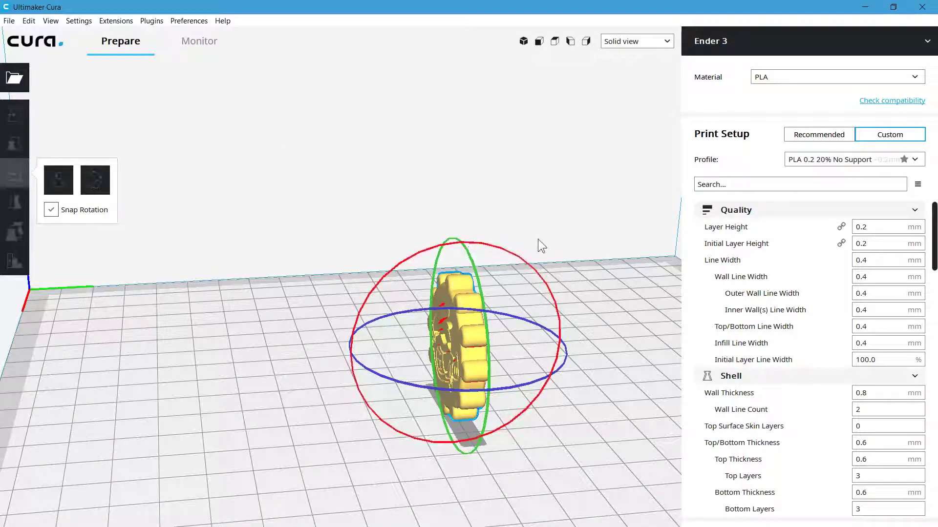
{"action": "left_click_drag", "start_coordinate": [555, 288], "coordinate": [613, 393]}
{"action": "middle_click_drag", "start_coordinate": [588, 456], "coordinate": [567, 424]}
{"action": "right_click_drag", "start_coordinate": [567, 423], "coordinate": [691, 467]}
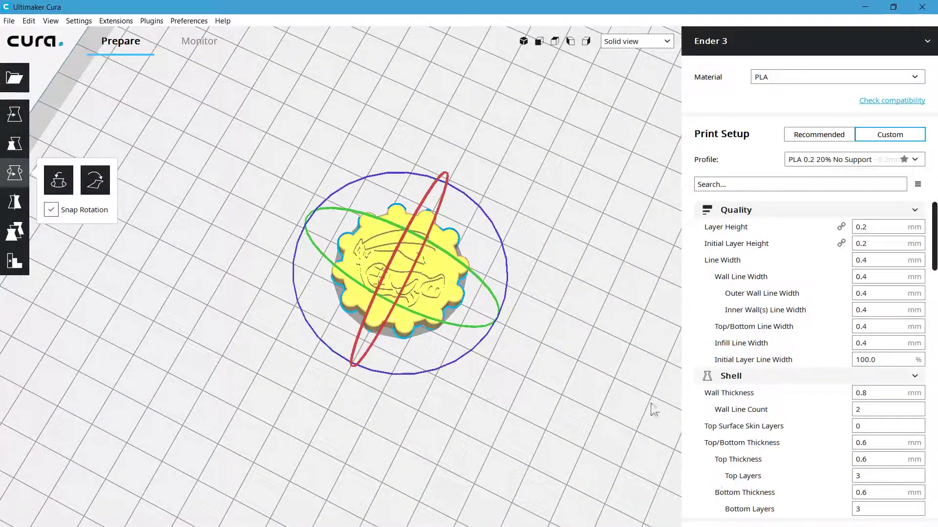
{"action": "left_click", "coordinate": [127, 115]}
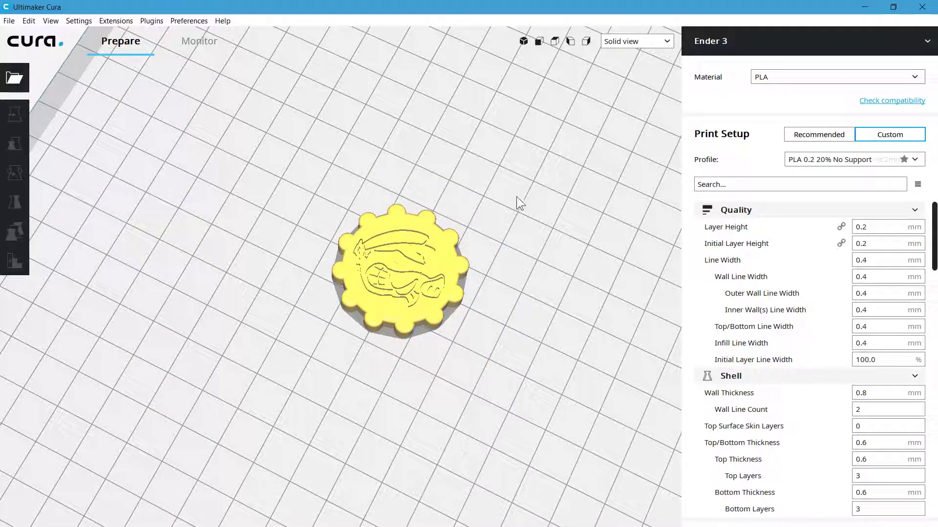
{"action": "right_click_drag", "start_coordinate": [519, 237], "coordinate": [531, 266]}
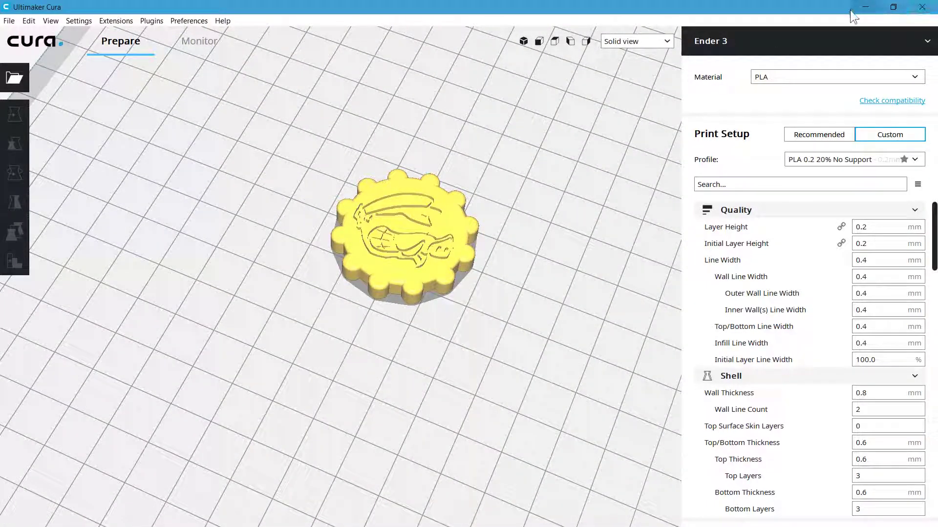
Minimize Ultimaker Cura to show the Windows desktop again.
{"action": "left_click", "coordinate": [865, 8]}
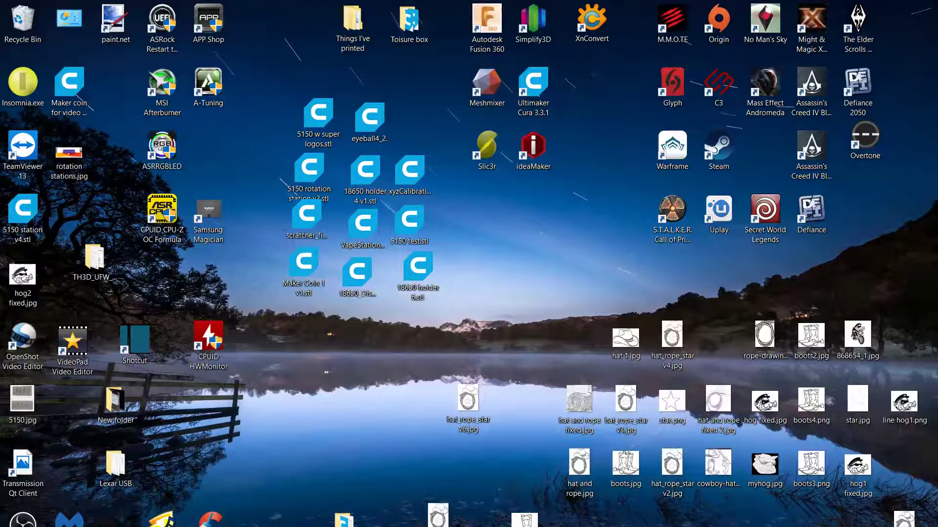